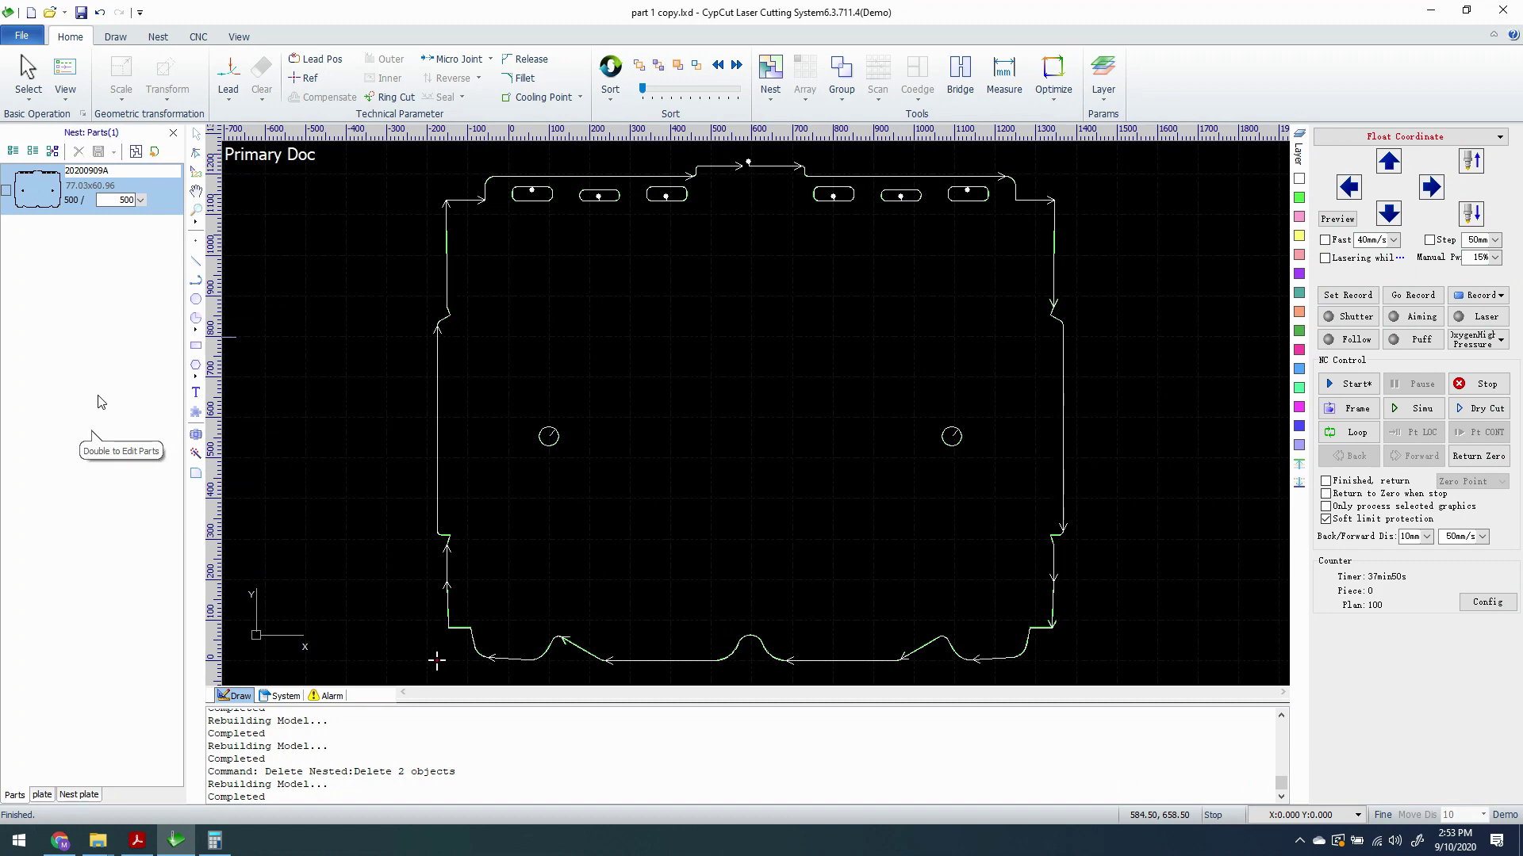
# - Open Auto Nest for all library parts on 0.7 mm stainless steel plate, 4.00 mm gap
pyautogui.click(24, 83)
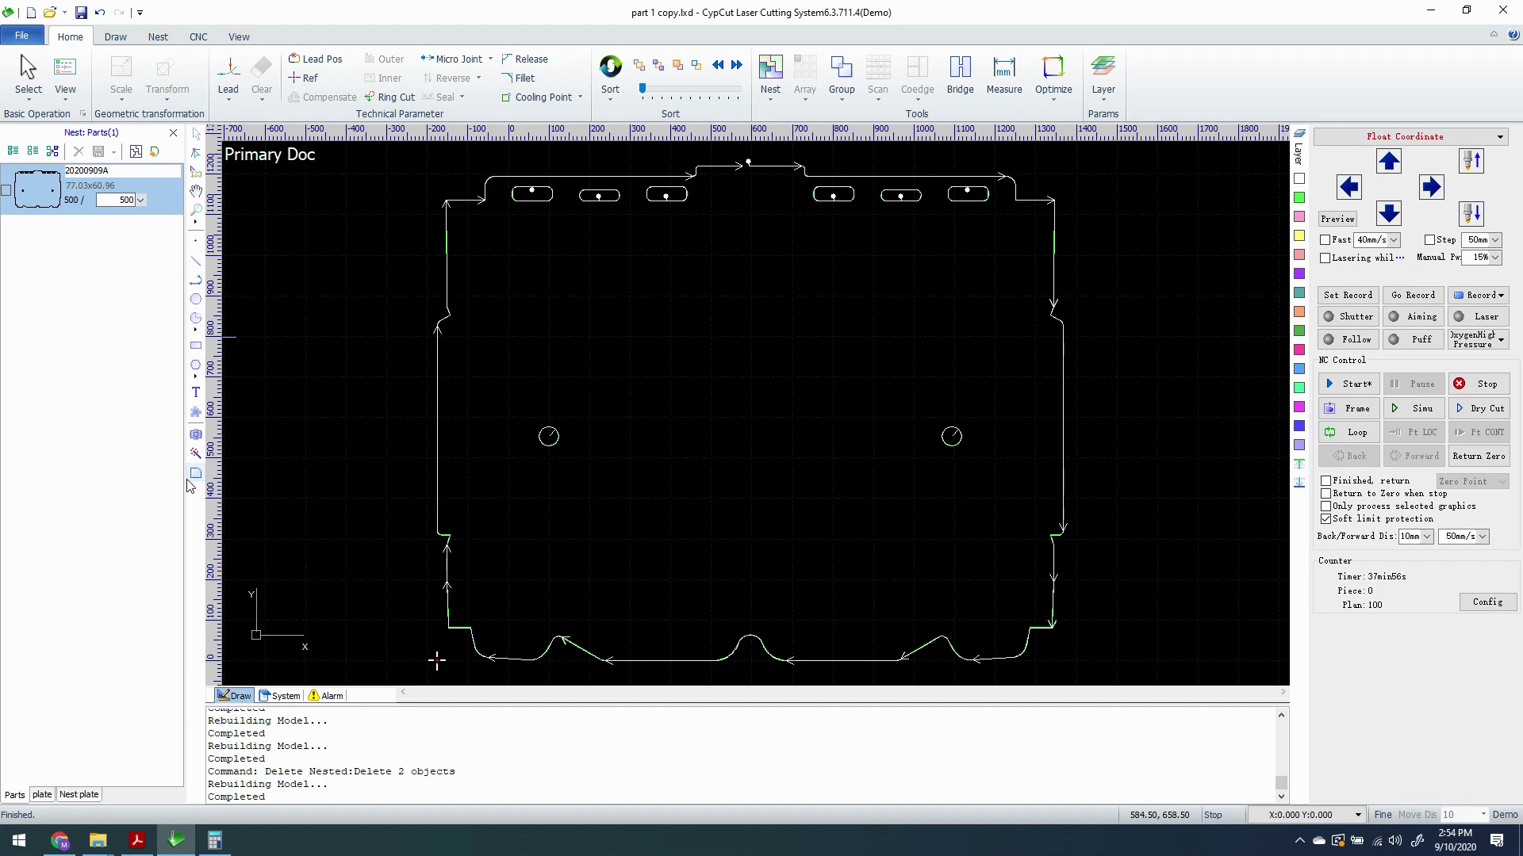
pyautogui.click(137, 153)
pyautogui.click(706, 517)
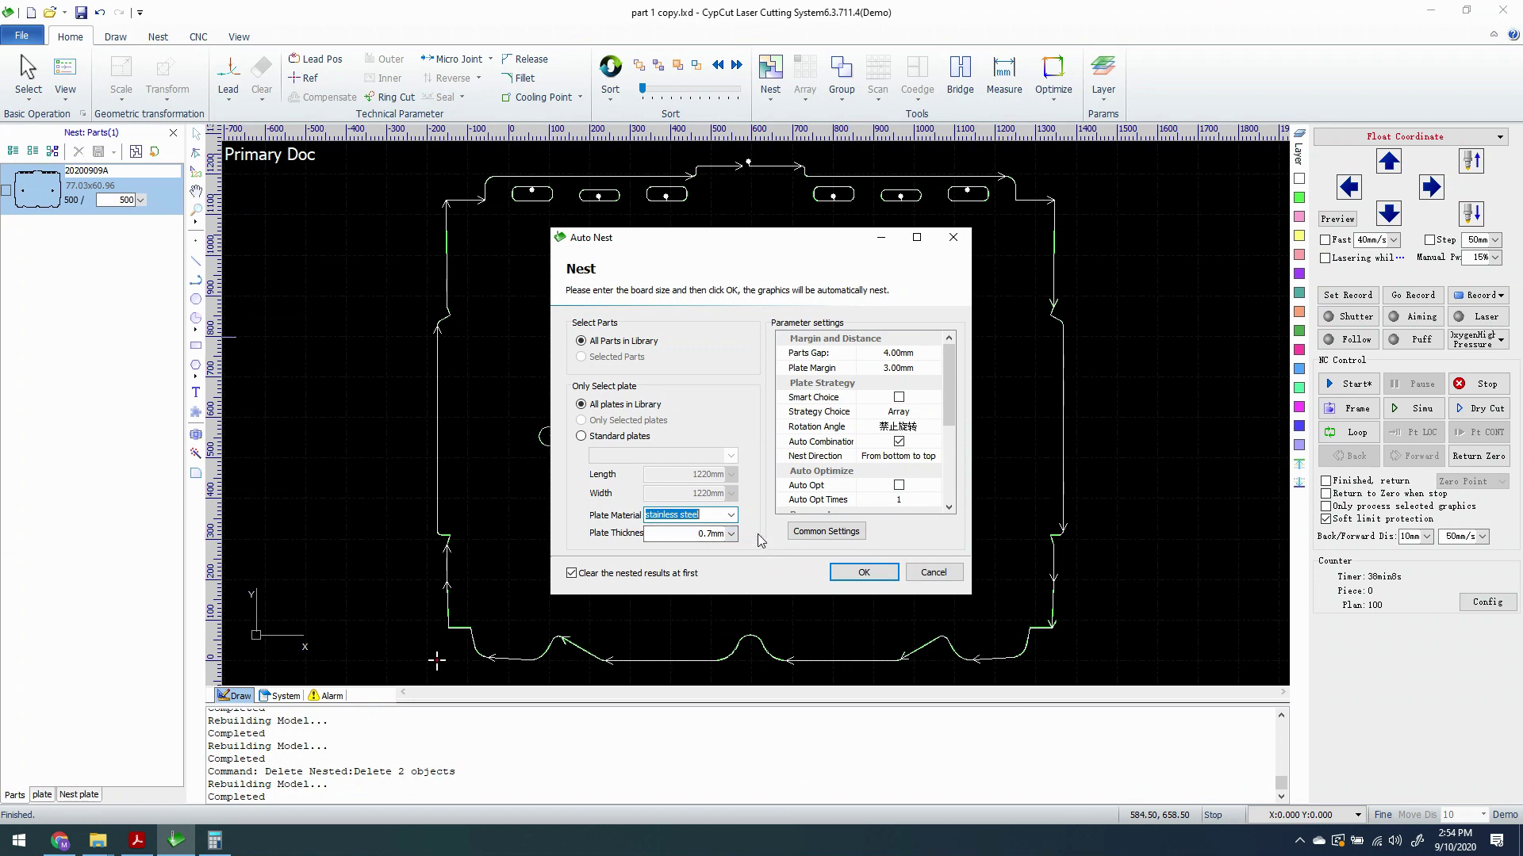
# - Run the nest with the stainless 0.7 mm settings, giving results of 270 and 230 parts
pyautogui.click(877, 574)
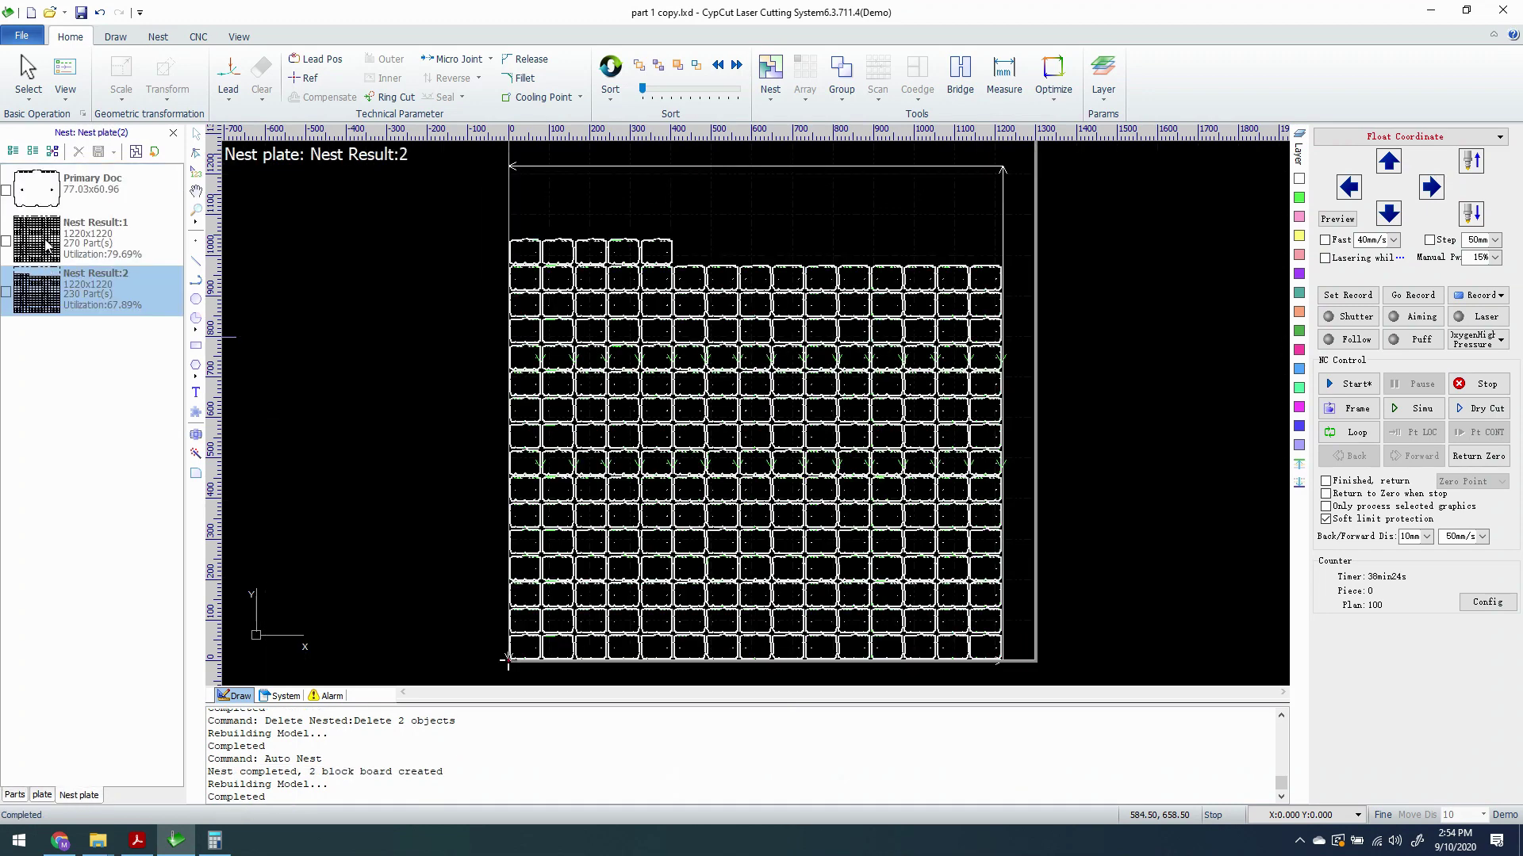
# - Open Report Information and review costs: plate 26 RMB/m², cut 1.55 RMB/m, time 55 RMB/h
pyautogui.rightClick(96, 351)
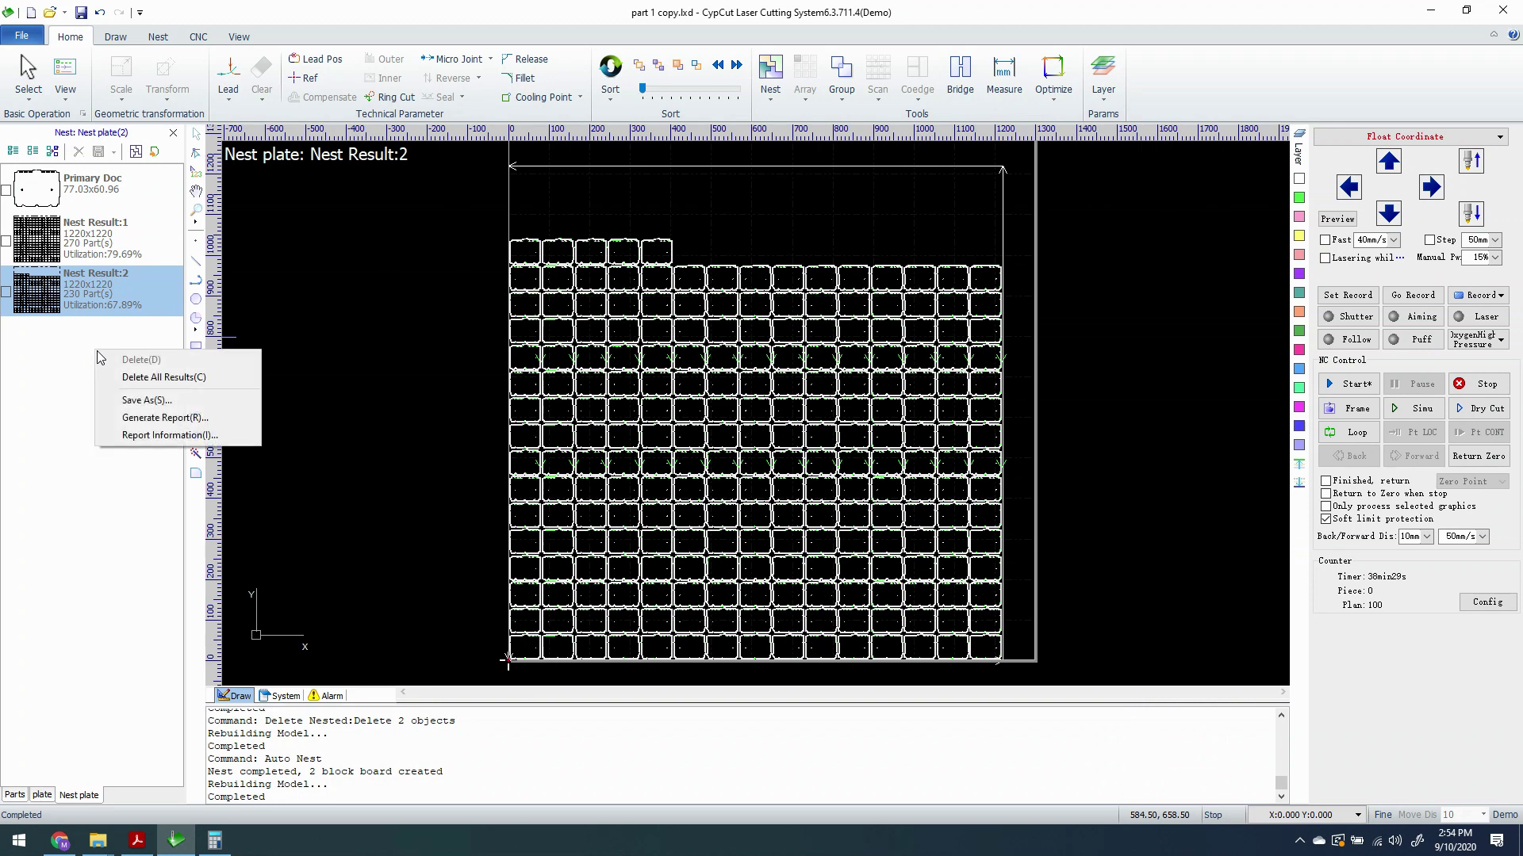
pyautogui.click(135, 436)
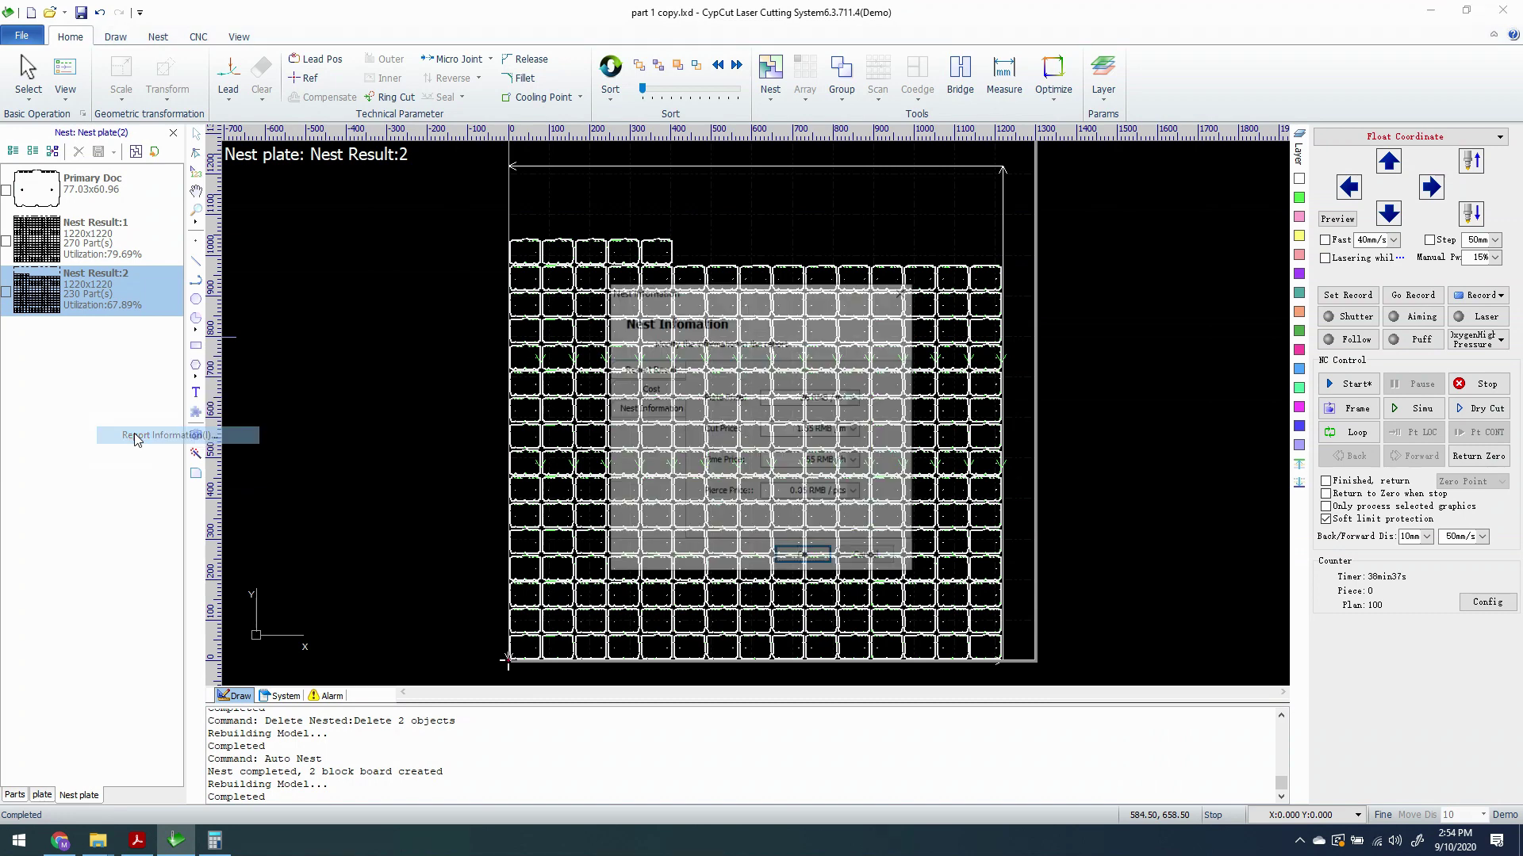
pyautogui.click(641, 373)
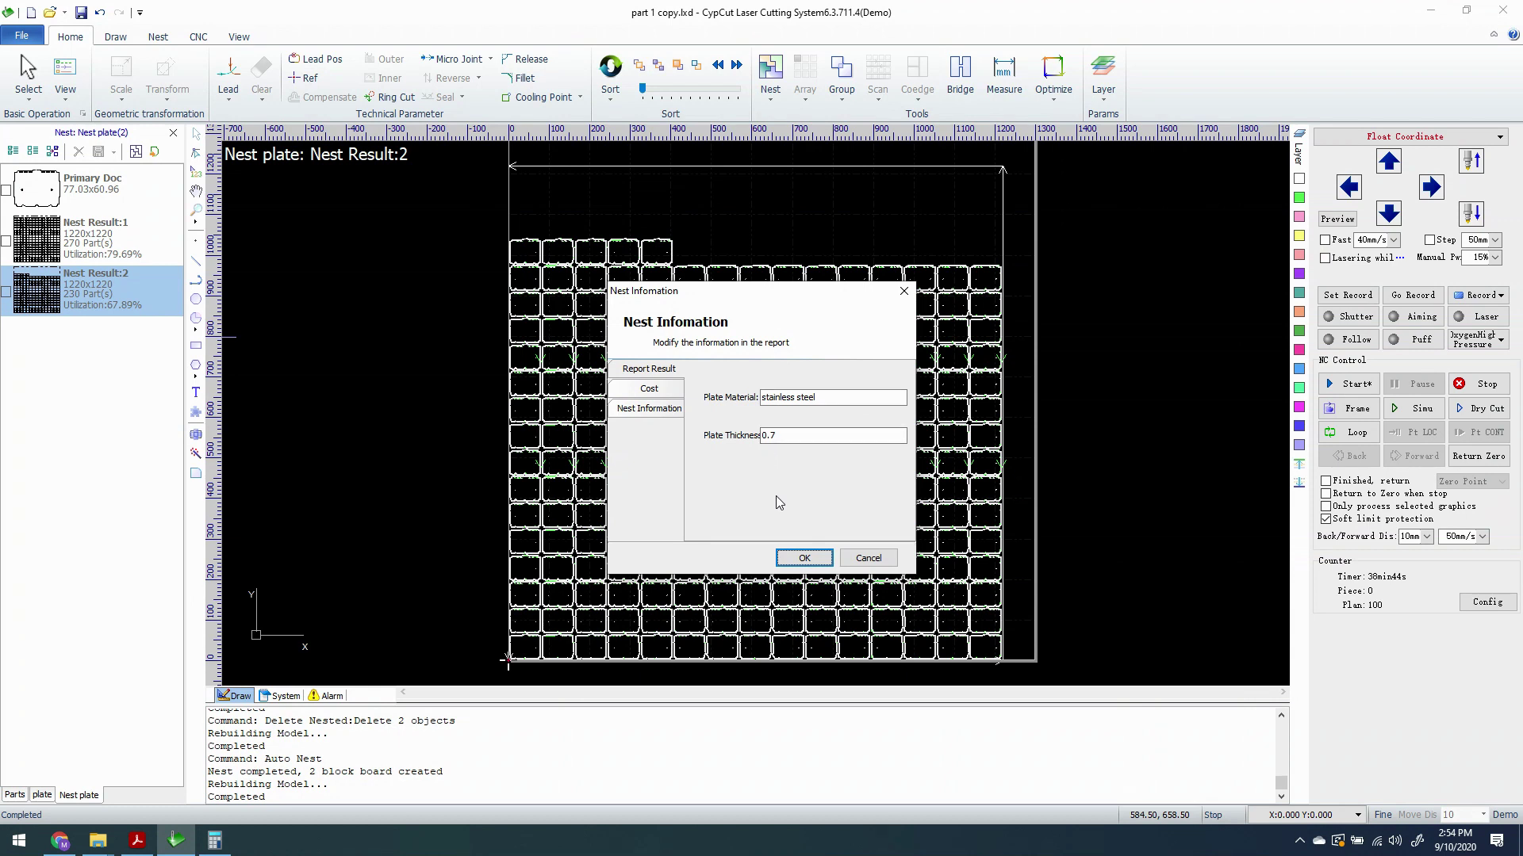
pyautogui.click(664, 390)
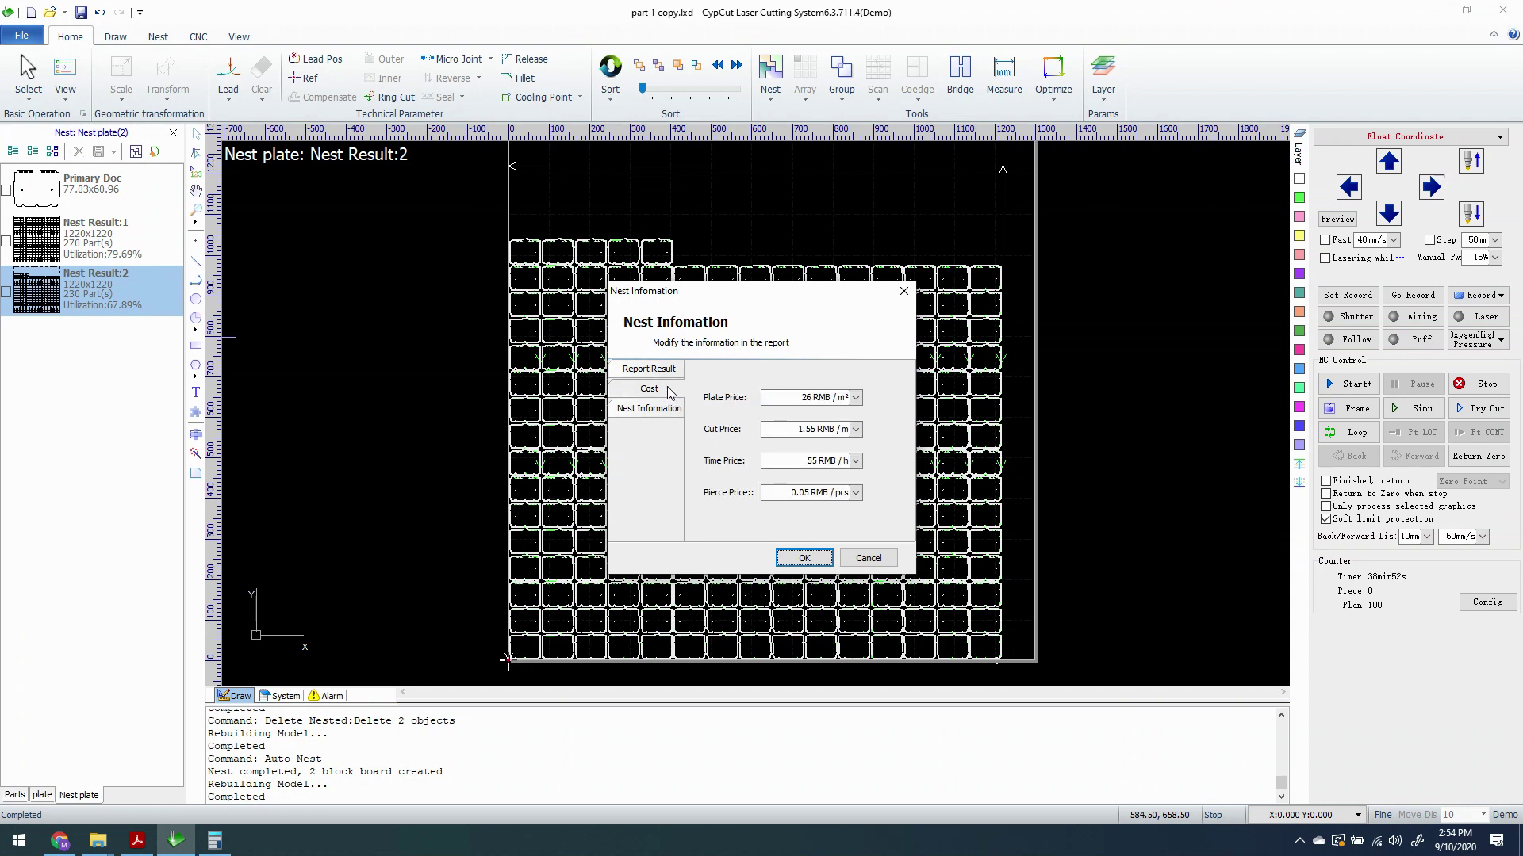
pyautogui.click(811, 399)
pyautogui.click(812, 433)
pyautogui.moveTo(818, 430); pyautogui.dragTo(827, 430)
pyautogui.click(805, 431)
pyautogui.click(794, 461)
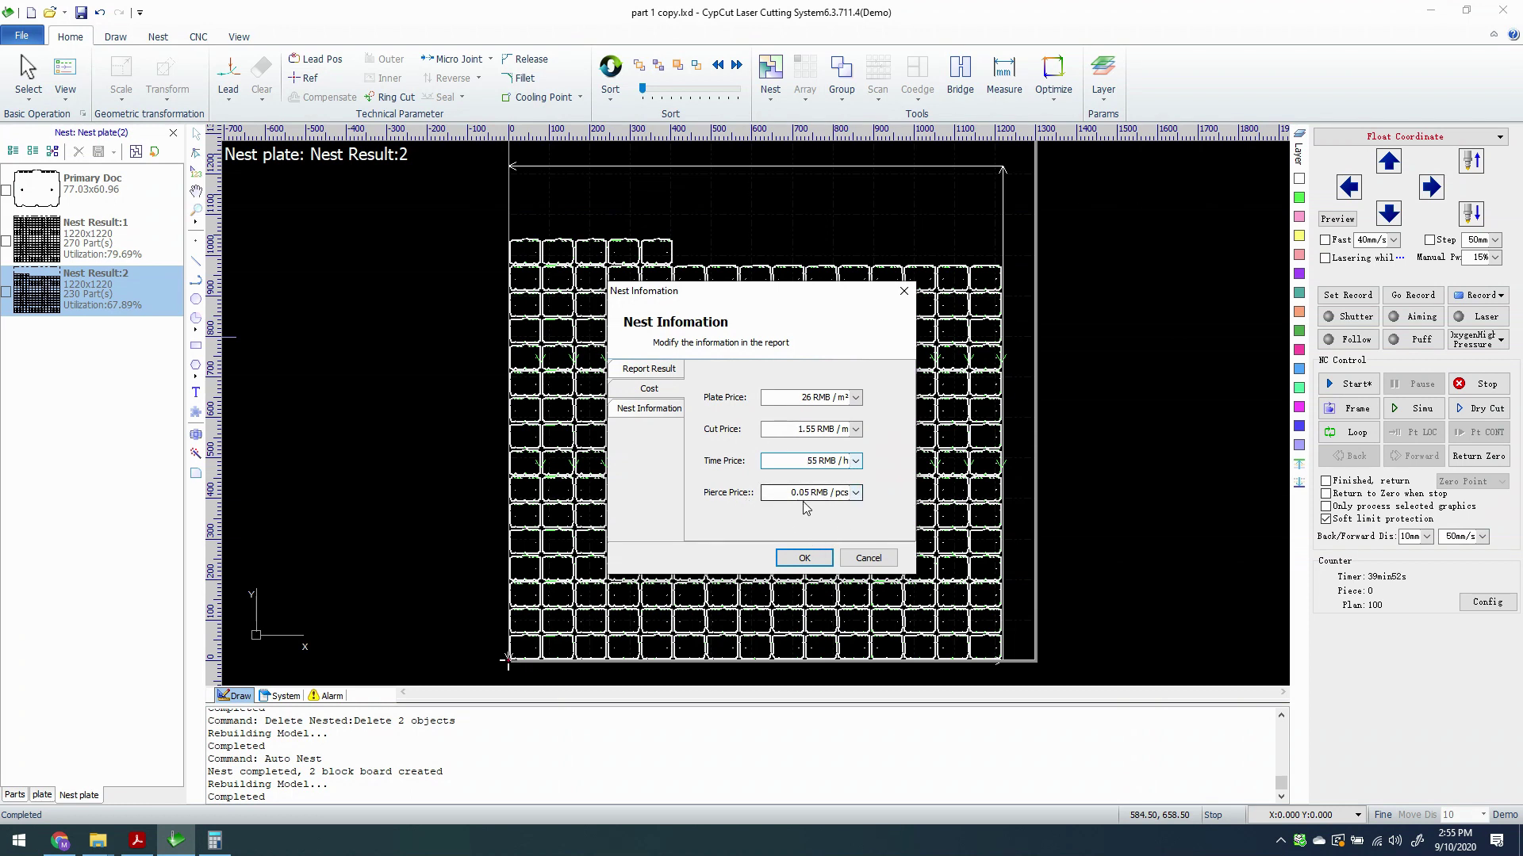
# - Set Header Left to '4X4 fiber laser channel.', edit the quote and tolerance footers, and accept
pyautogui.click(650, 408)
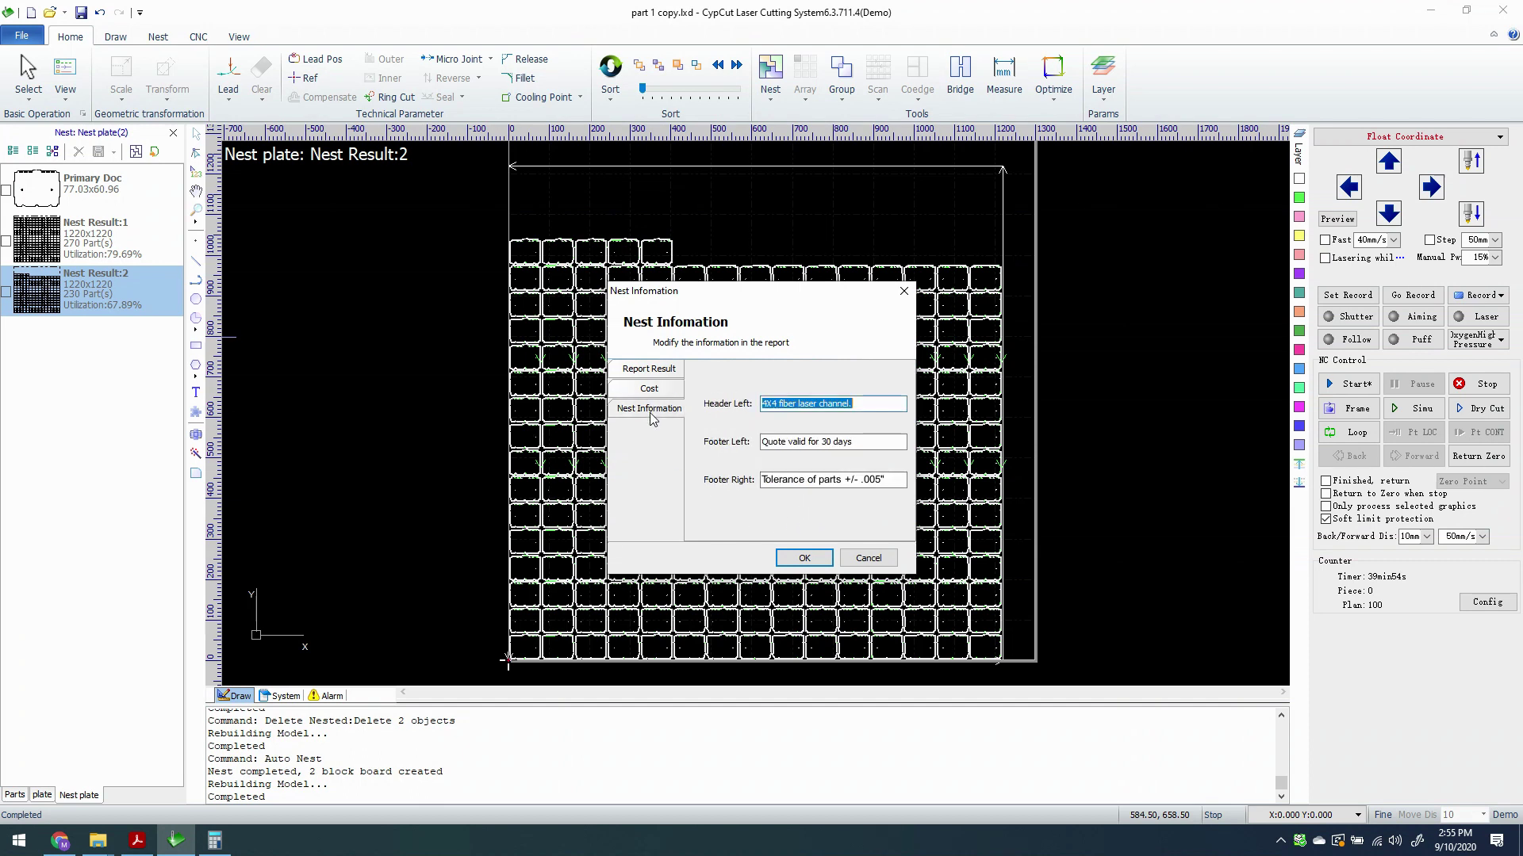
pyautogui.click(879, 404)
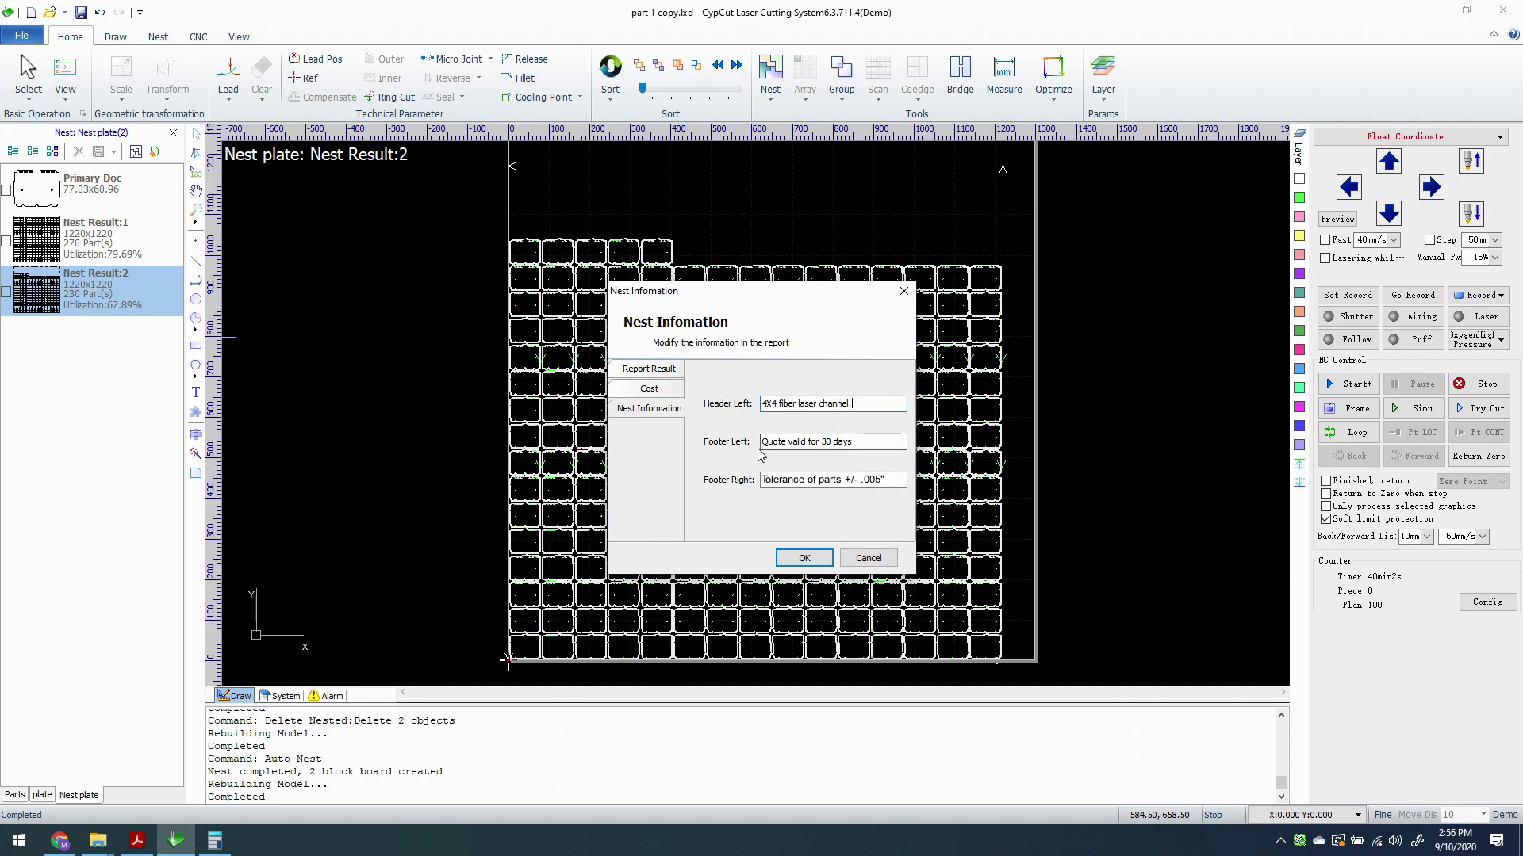
pyautogui.click(763, 479)
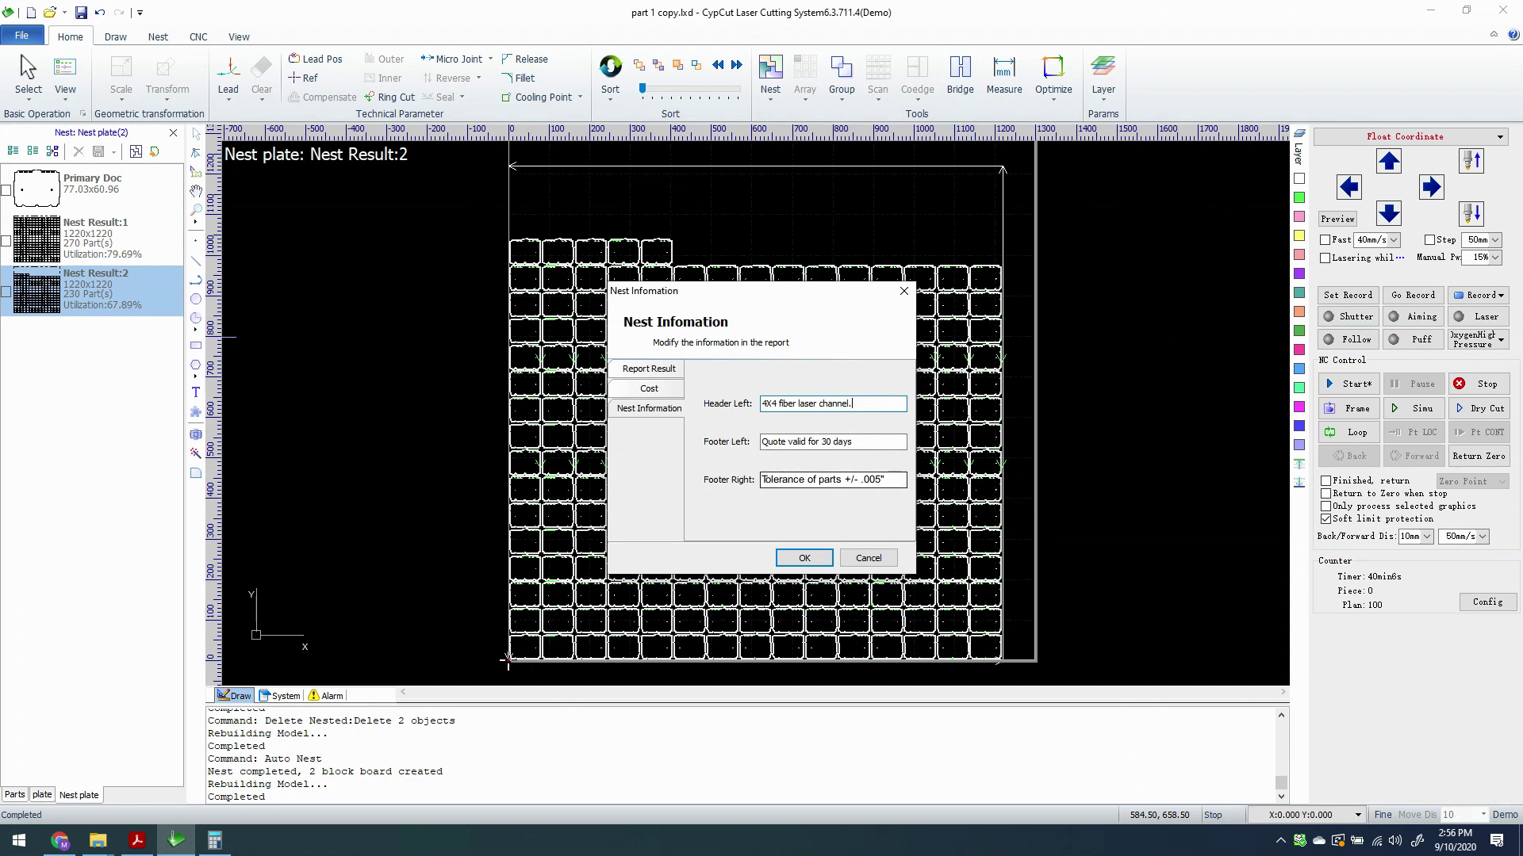
pyautogui.click(873, 486)
pyautogui.click(824, 560)
# - Generate the report for both nest results, confirming the cutting parameters
pyautogui.rightClick(72, 371)
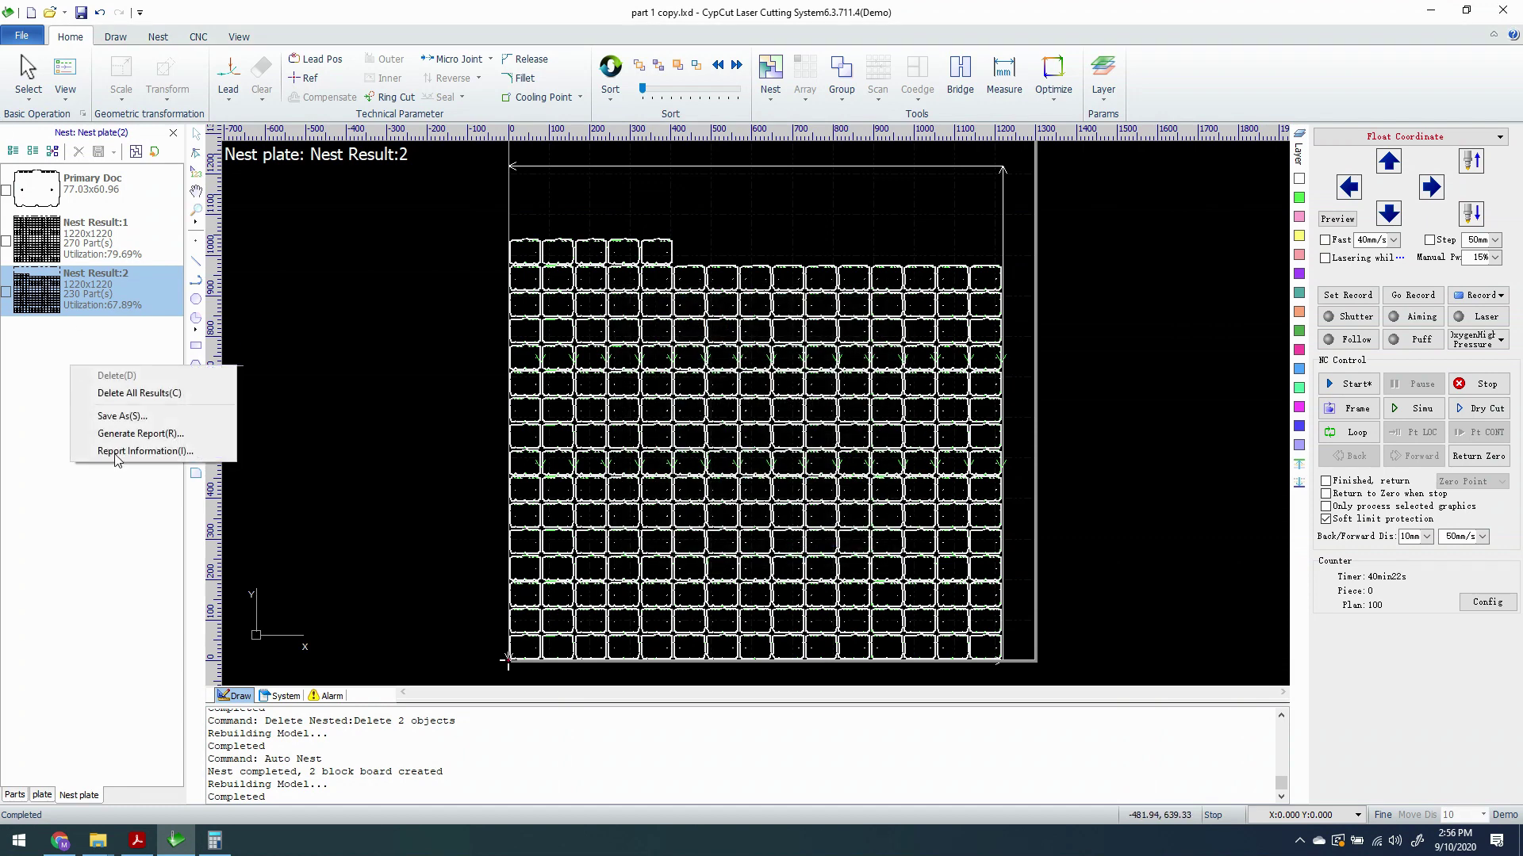
pyautogui.click(134, 439)
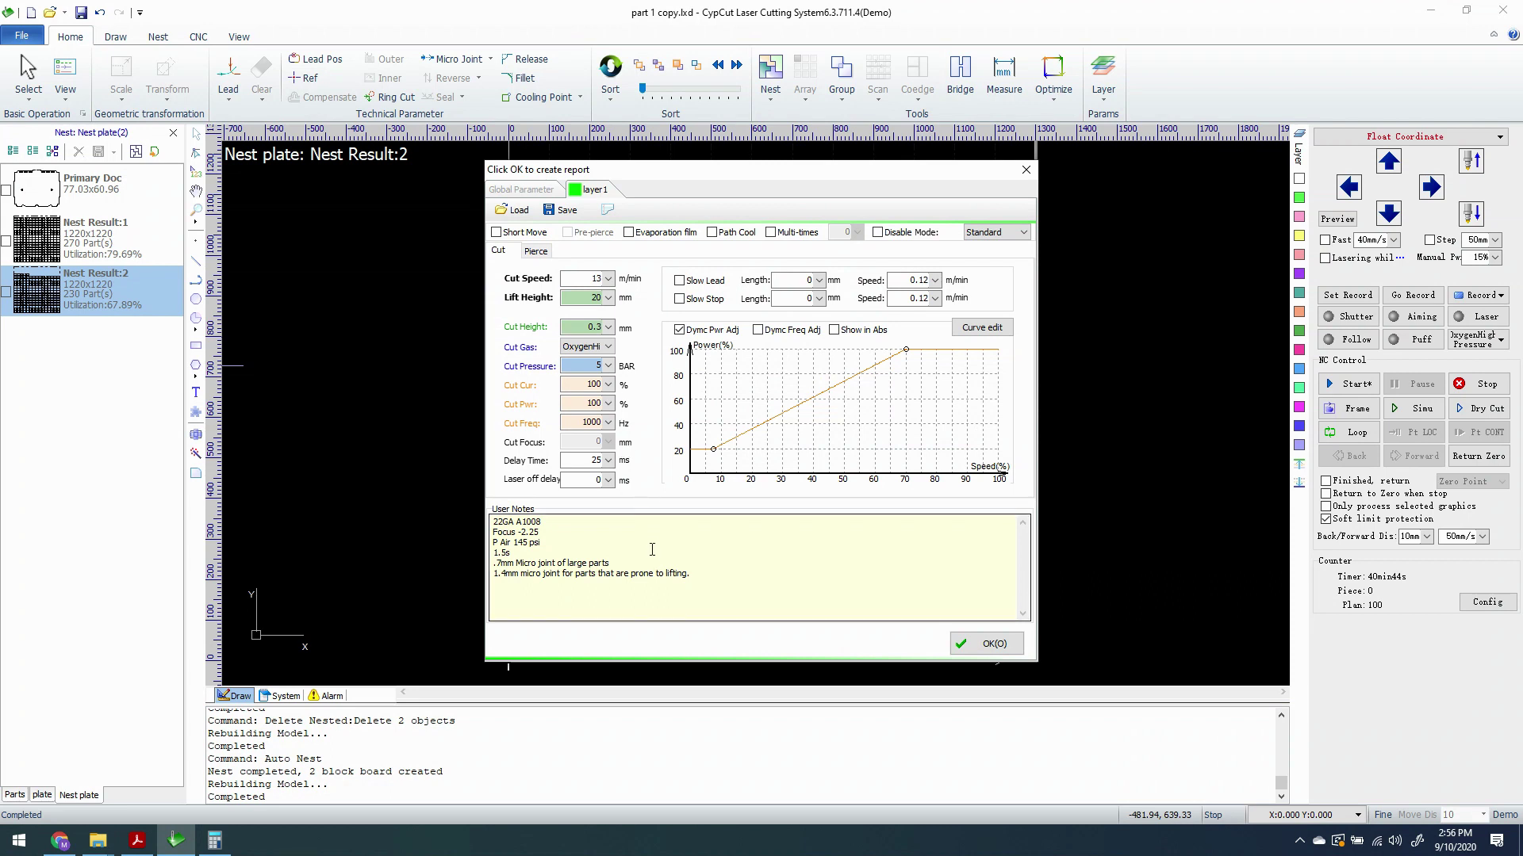
pyautogui.click(992, 644)
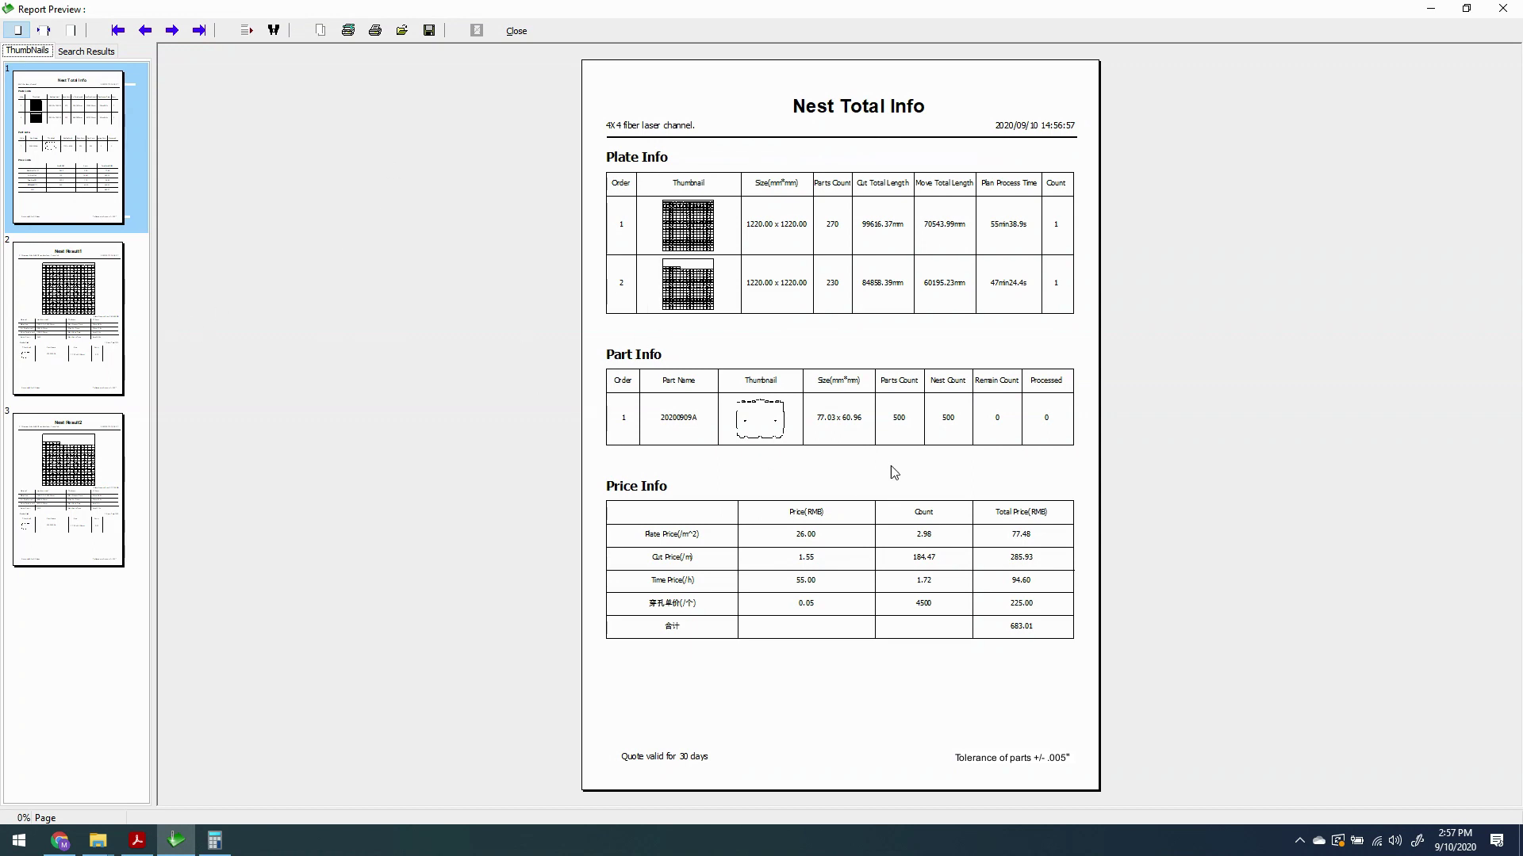
# - Check the Nest Result1 and Nest Result2 pages, then return to the Nest Total Info page
pyautogui.click(99, 310)
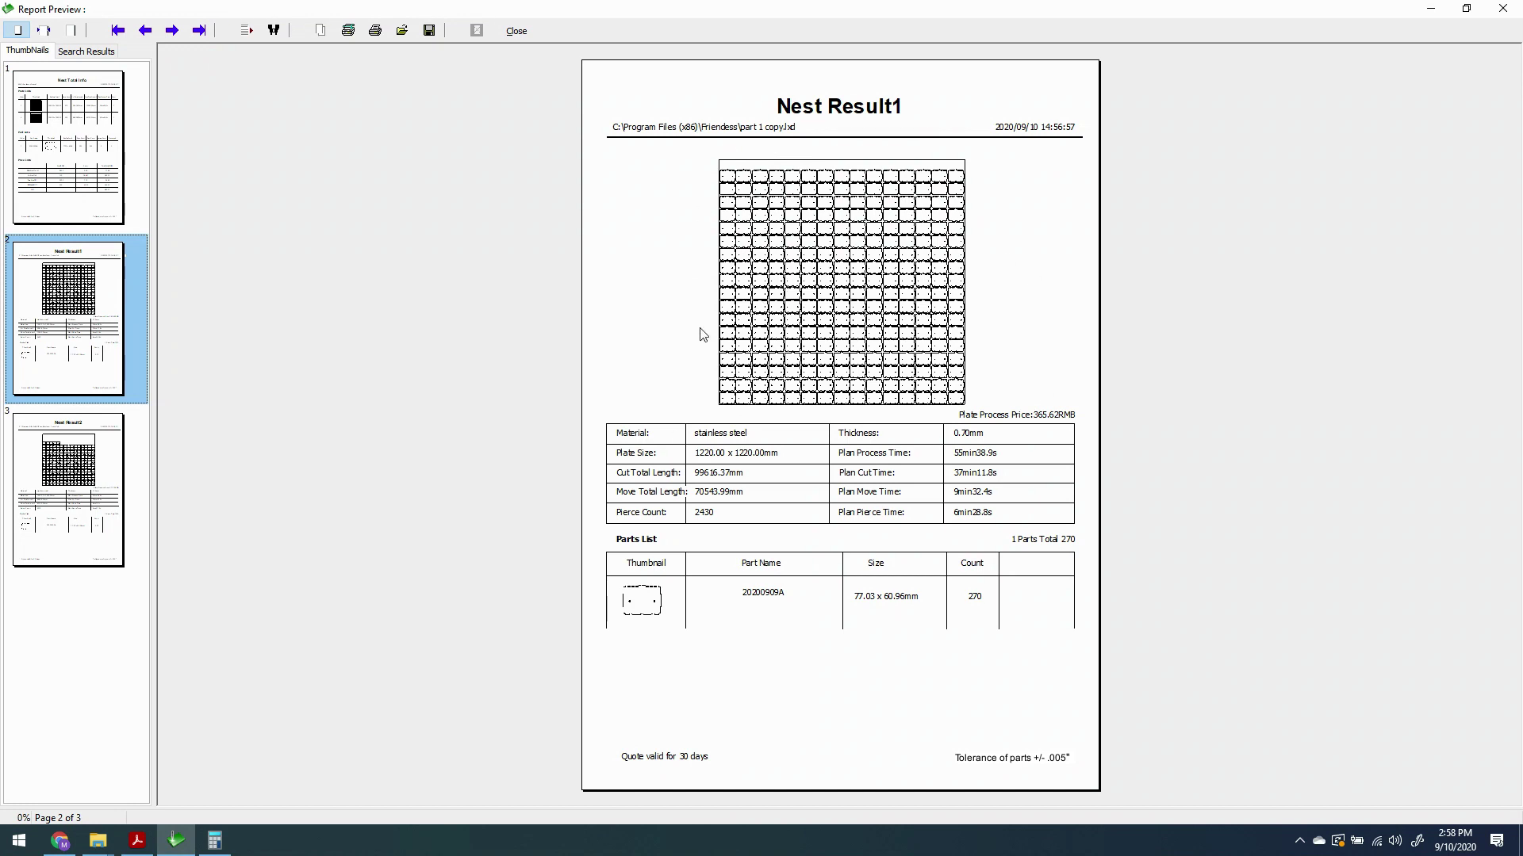
pyautogui.click(99, 528)
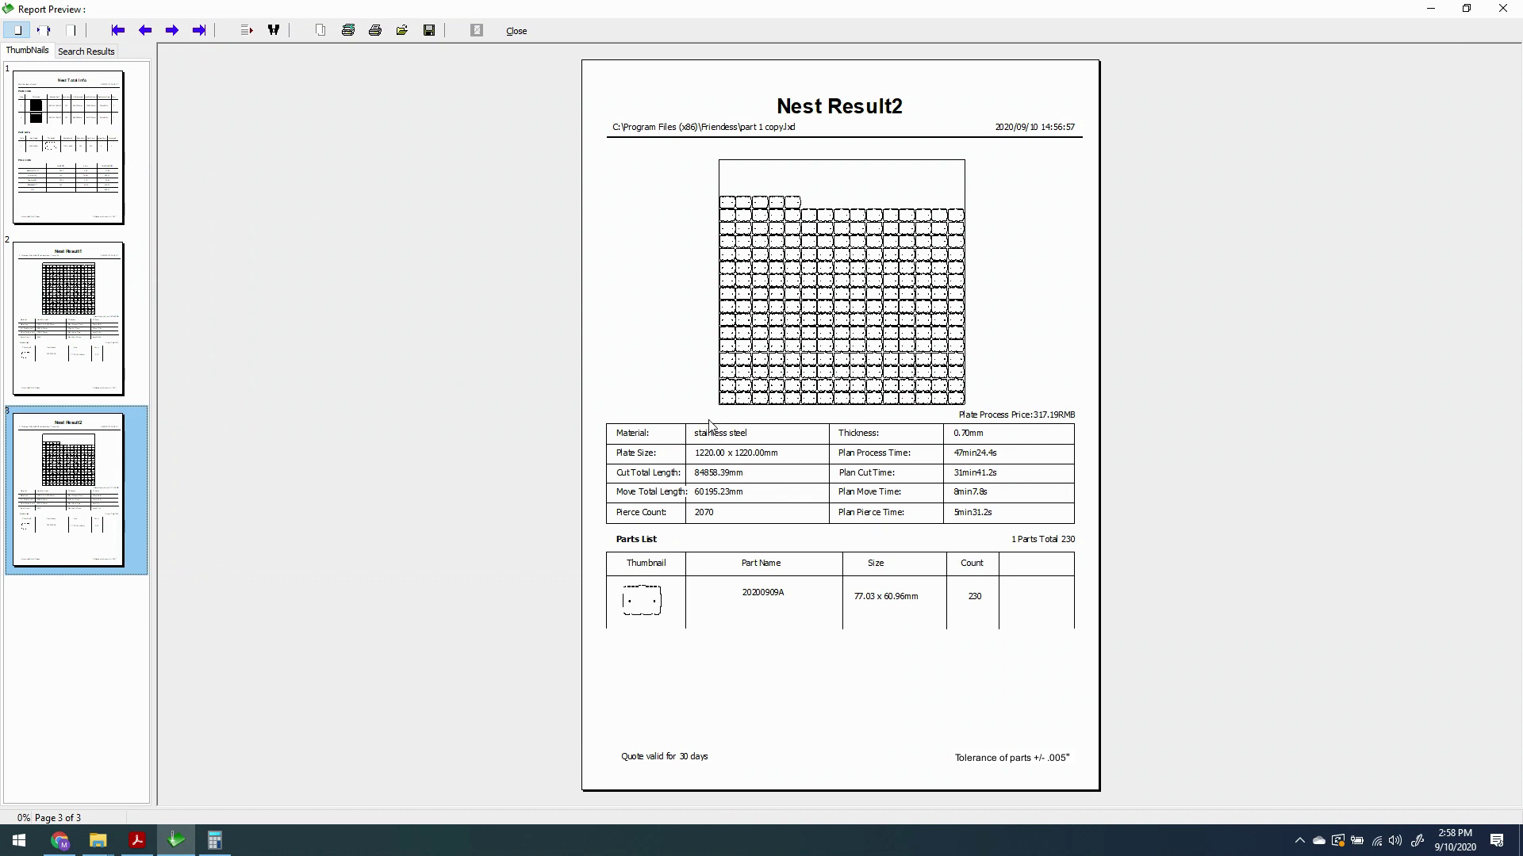
pyautogui.click(112, 282)
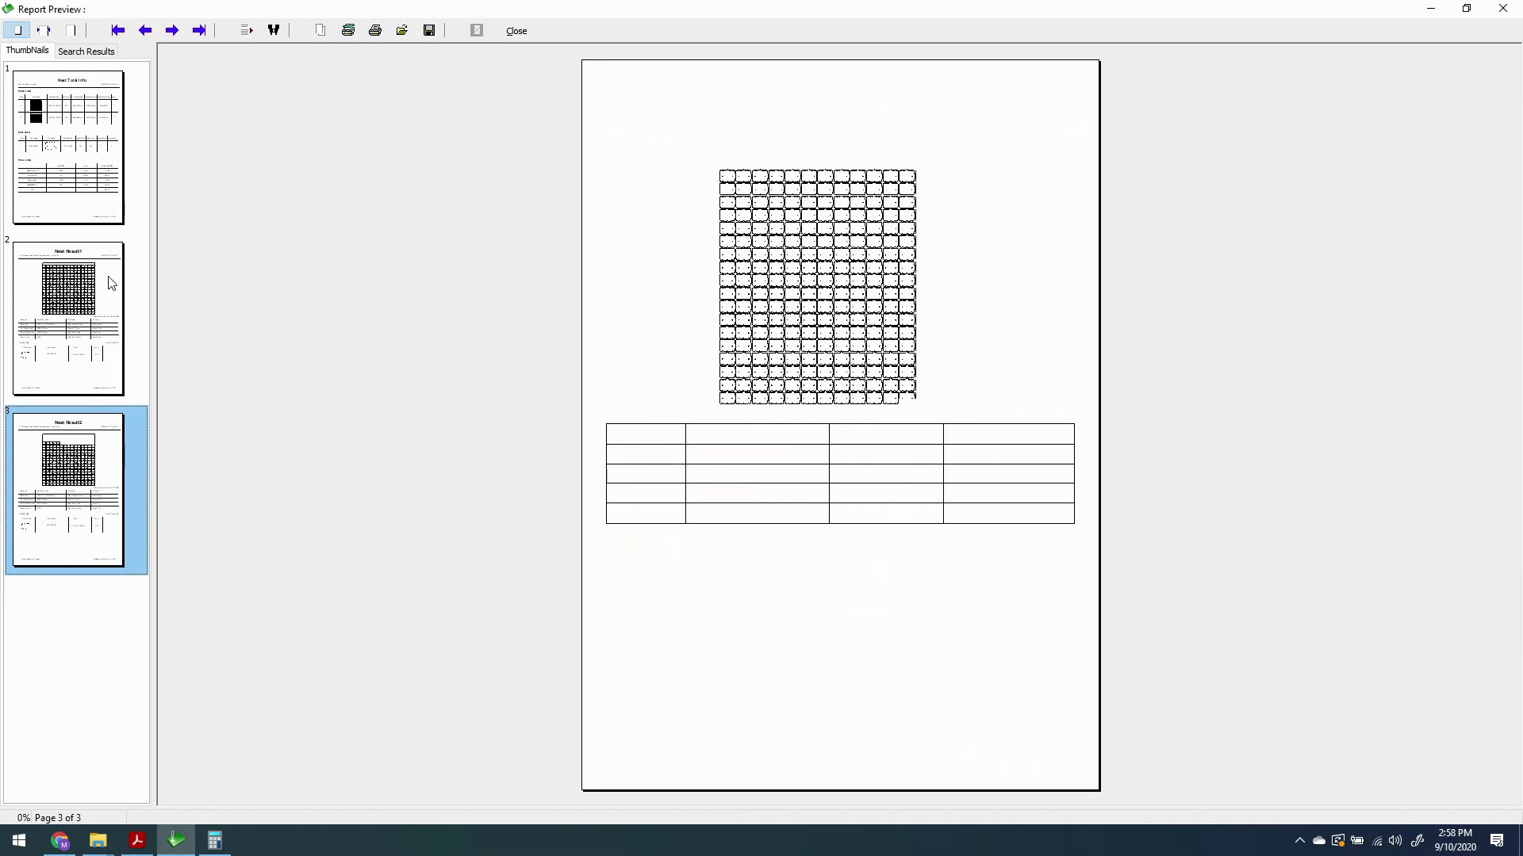
pyautogui.click(119, 151)
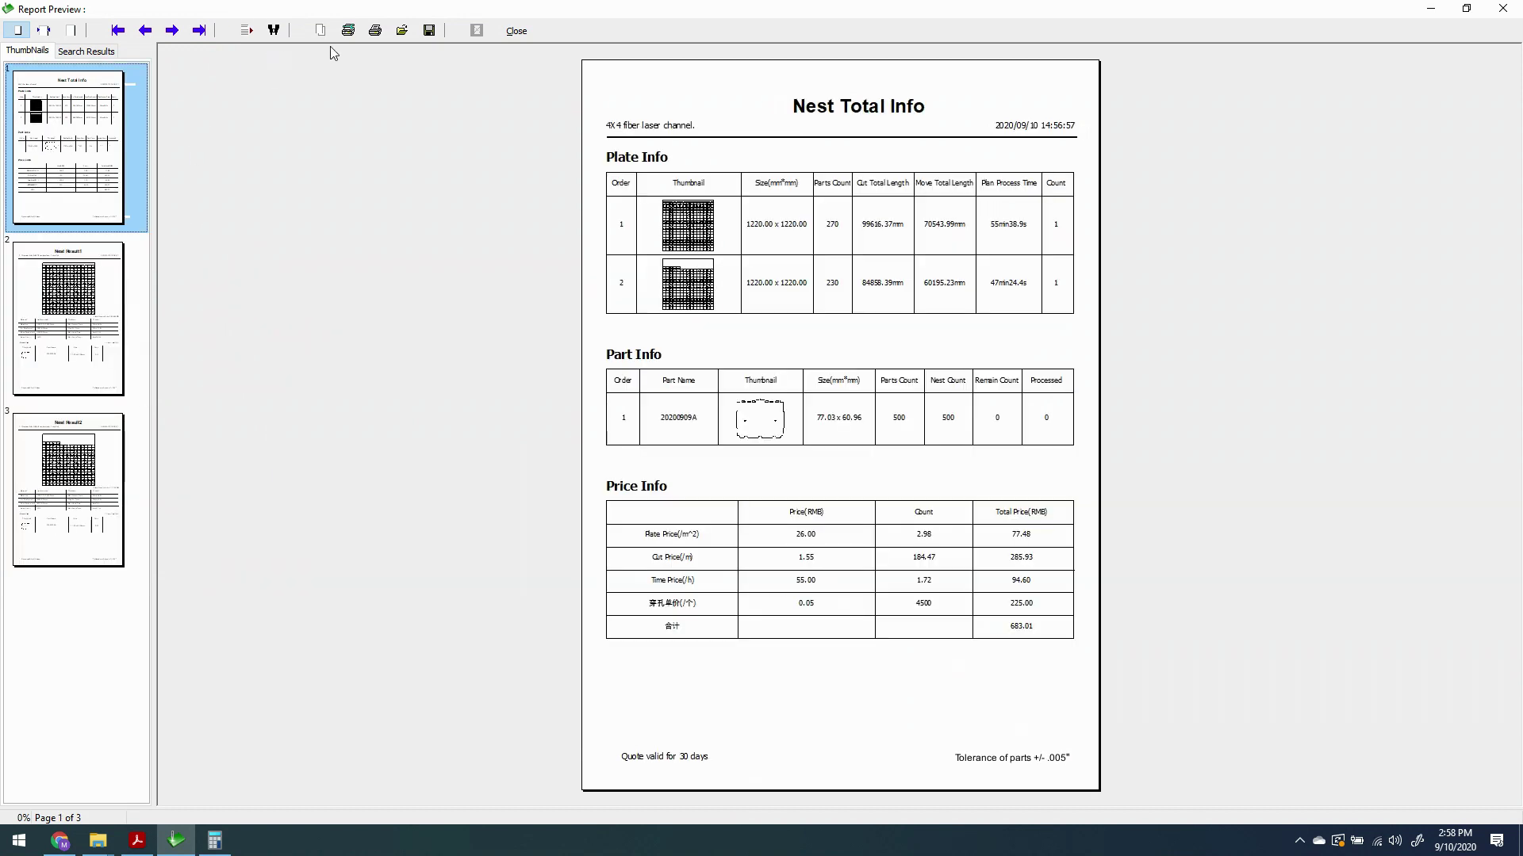
# - Print page 1 of the report to Microsoft Print to PDF
pyautogui.click(352, 34)
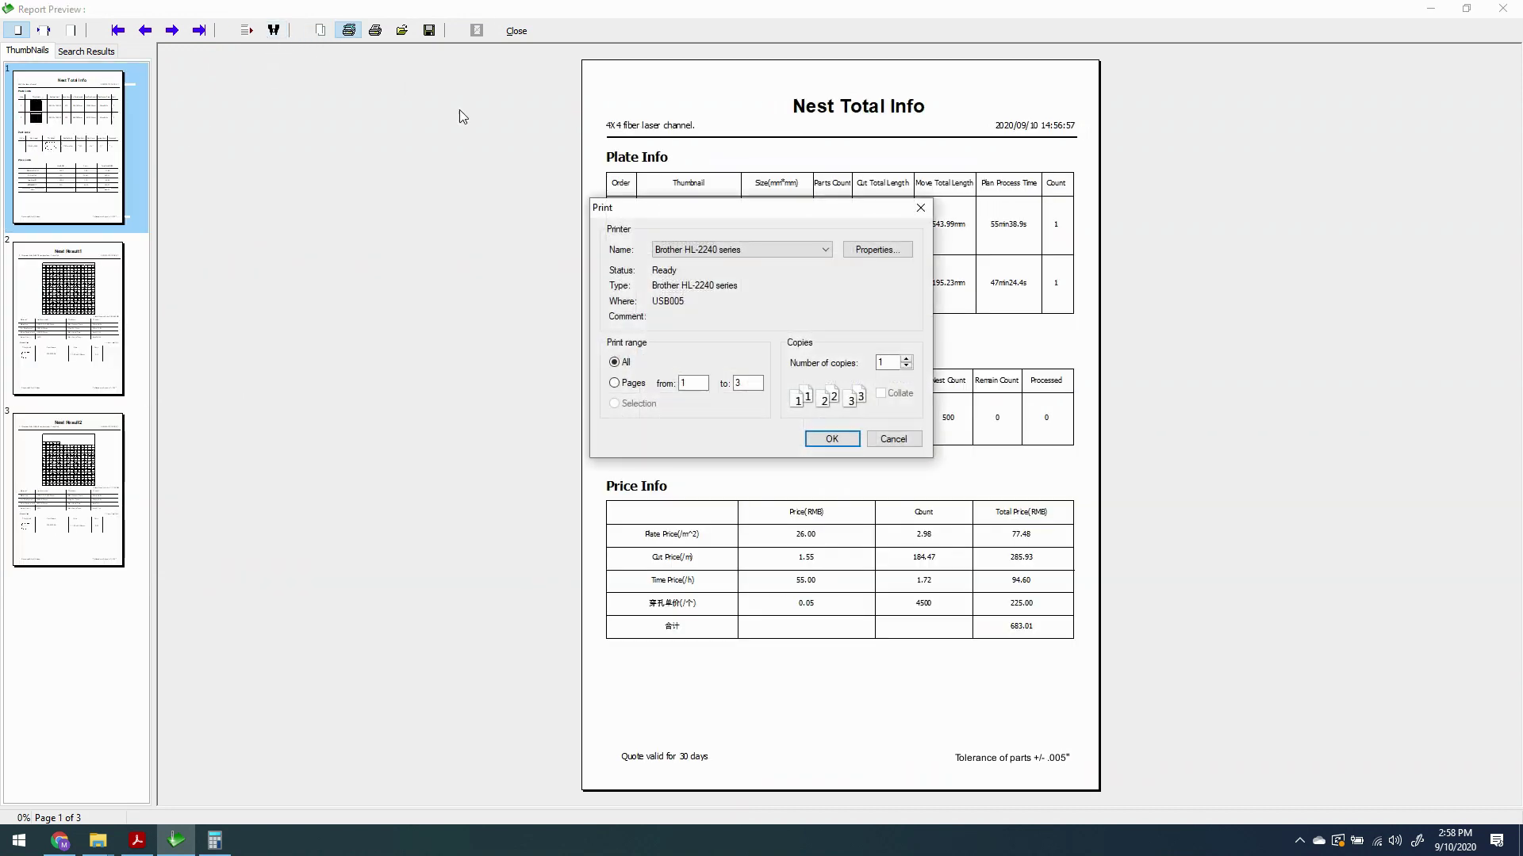
pyautogui.click(810, 252)
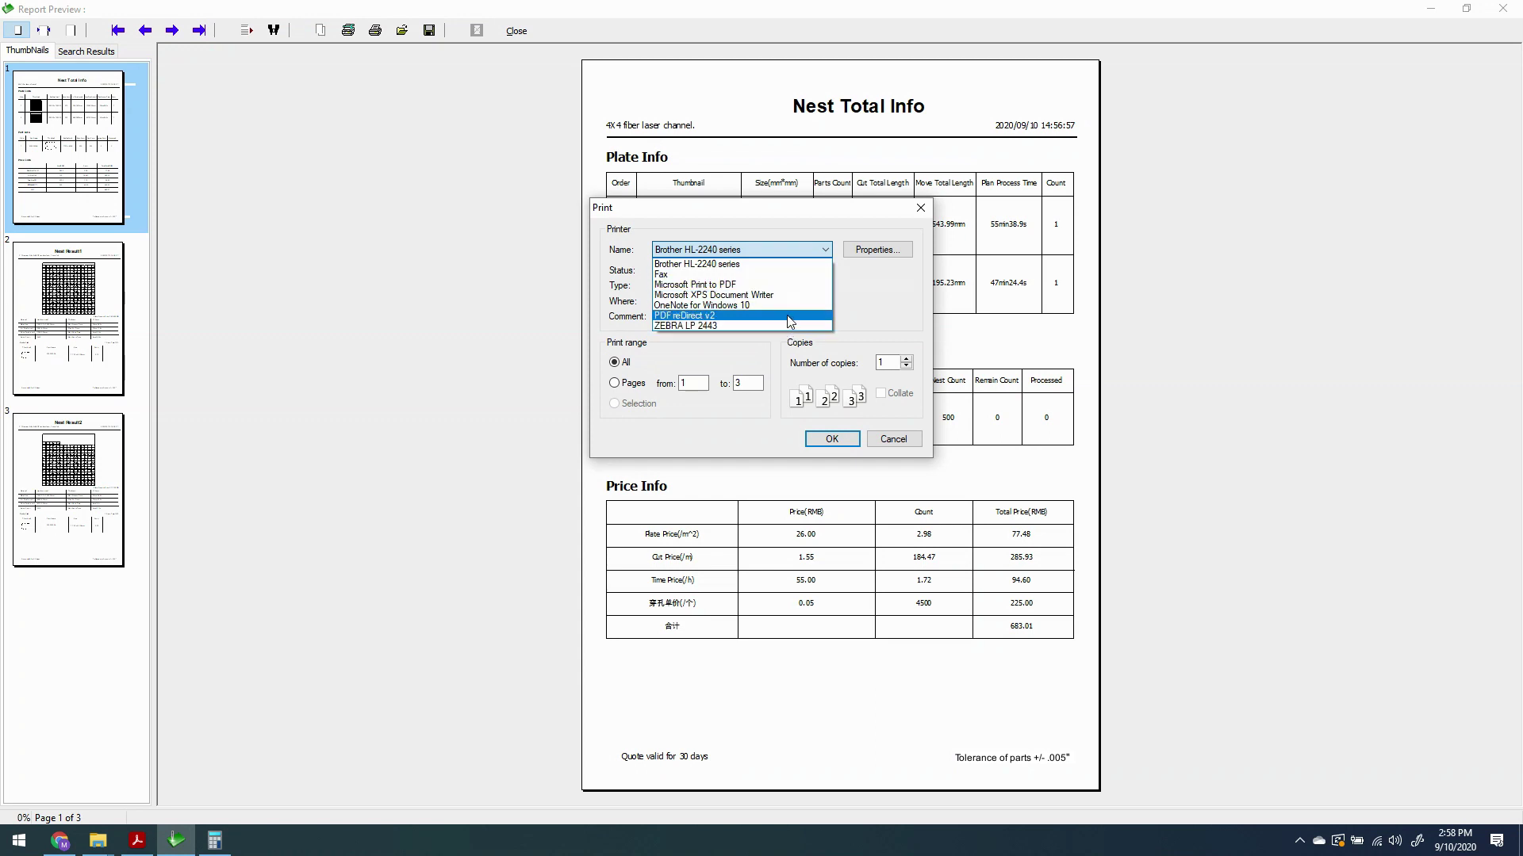
pyautogui.click(789, 317)
pyautogui.click(777, 249)
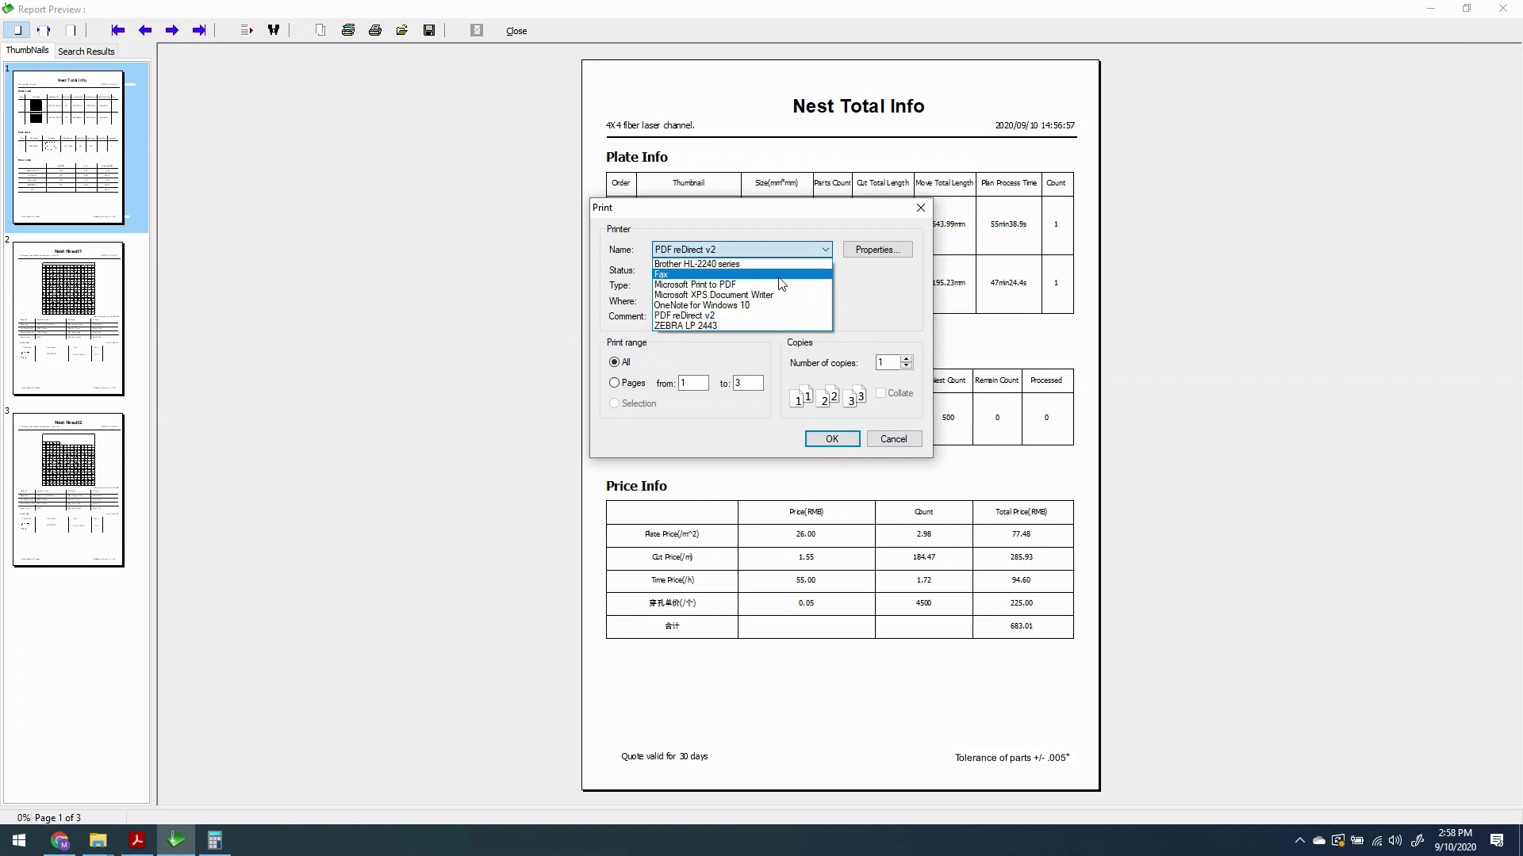
pyautogui.click(777, 283)
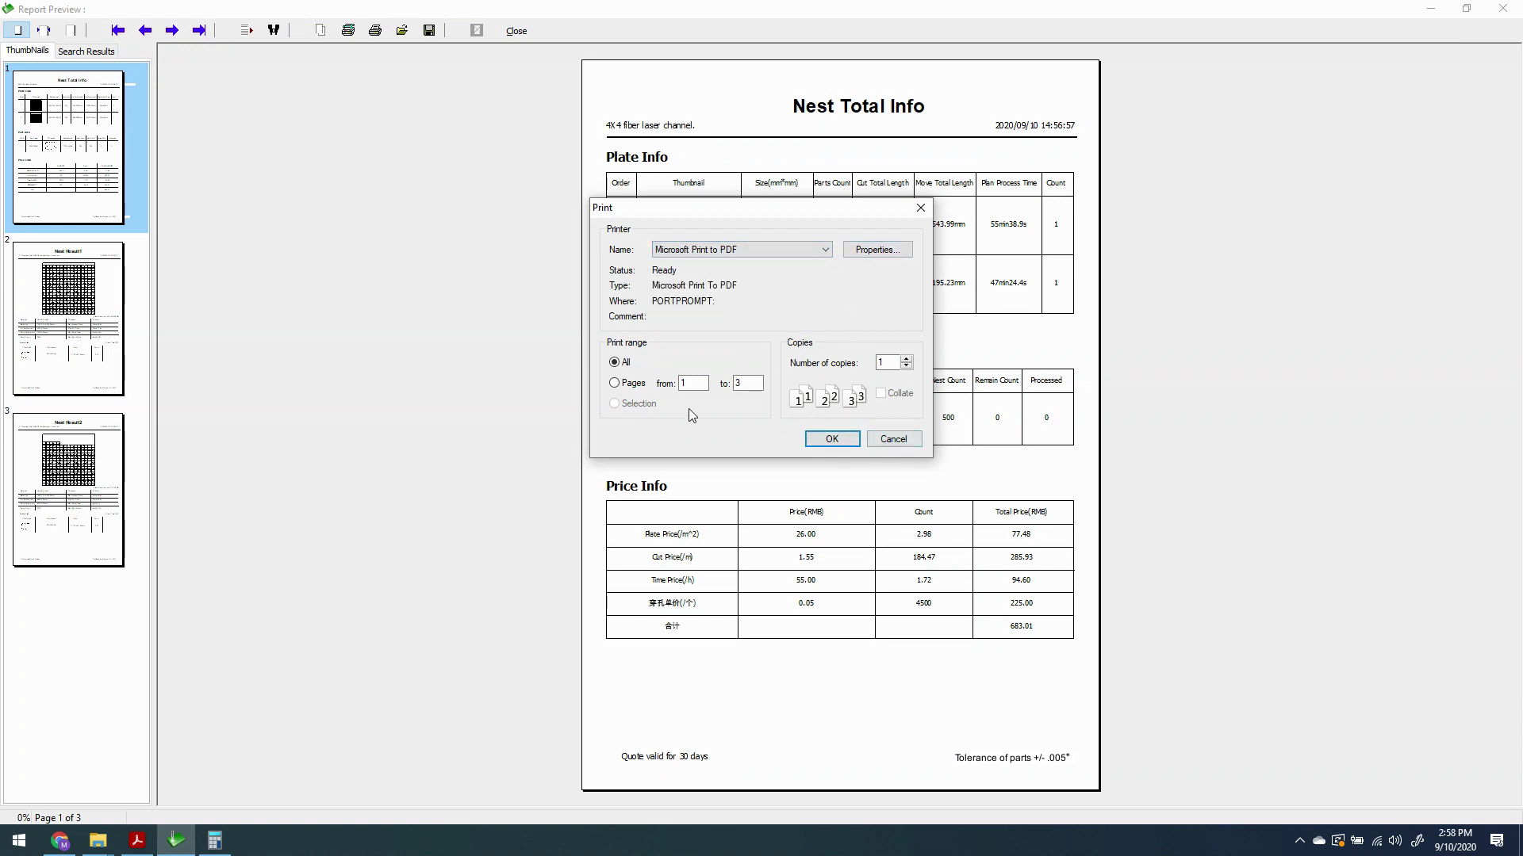
pyautogui.click(631, 384)
pyautogui.press('Tab')
pyautogui.click(832, 440)
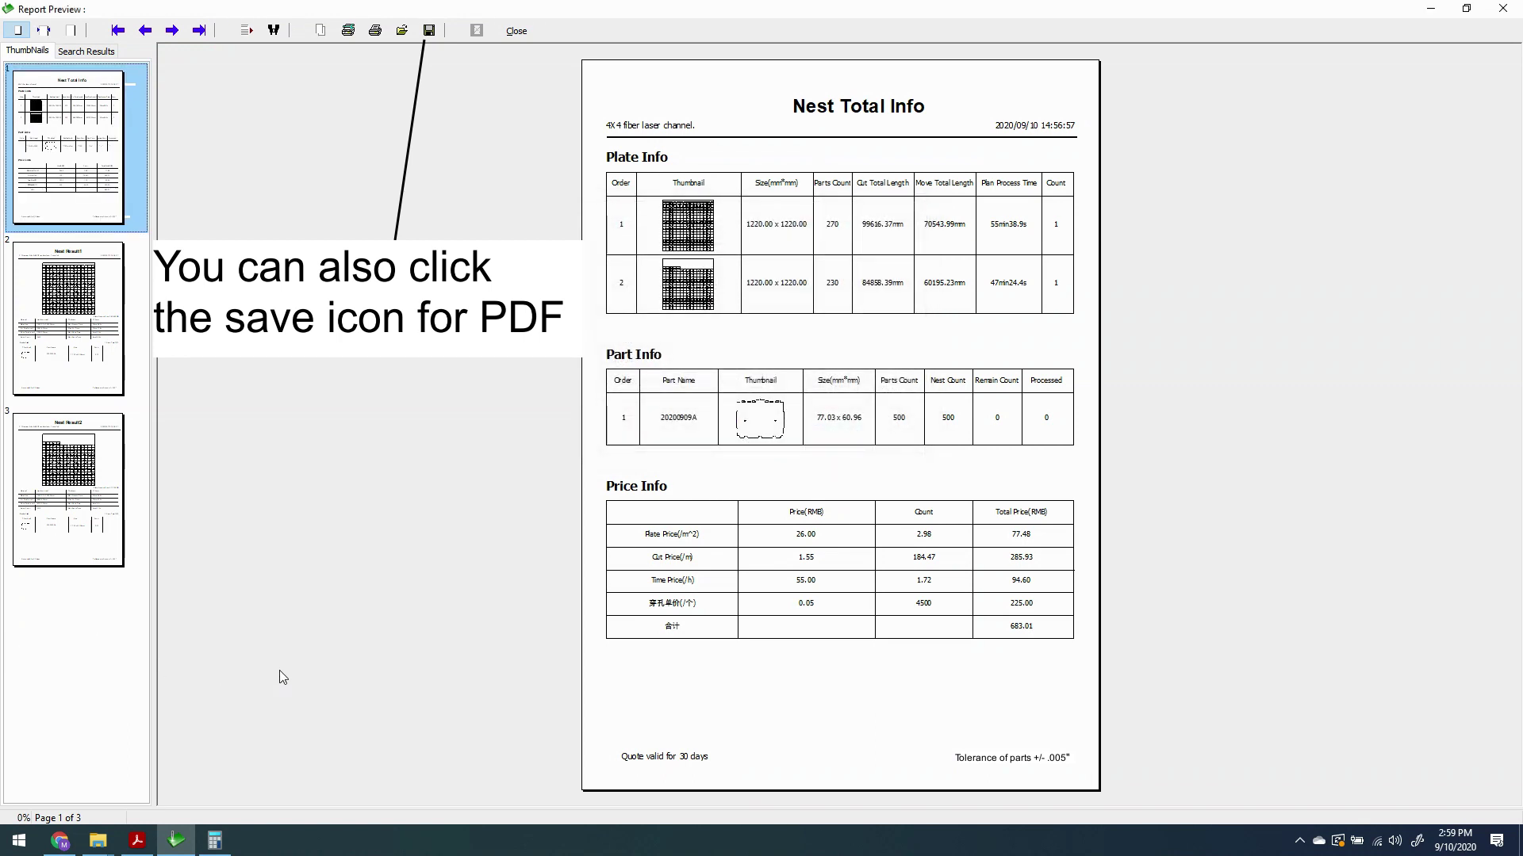
# - Save the printout as the 'laser result' PDF on the desktop
pyautogui.click(375, 30)
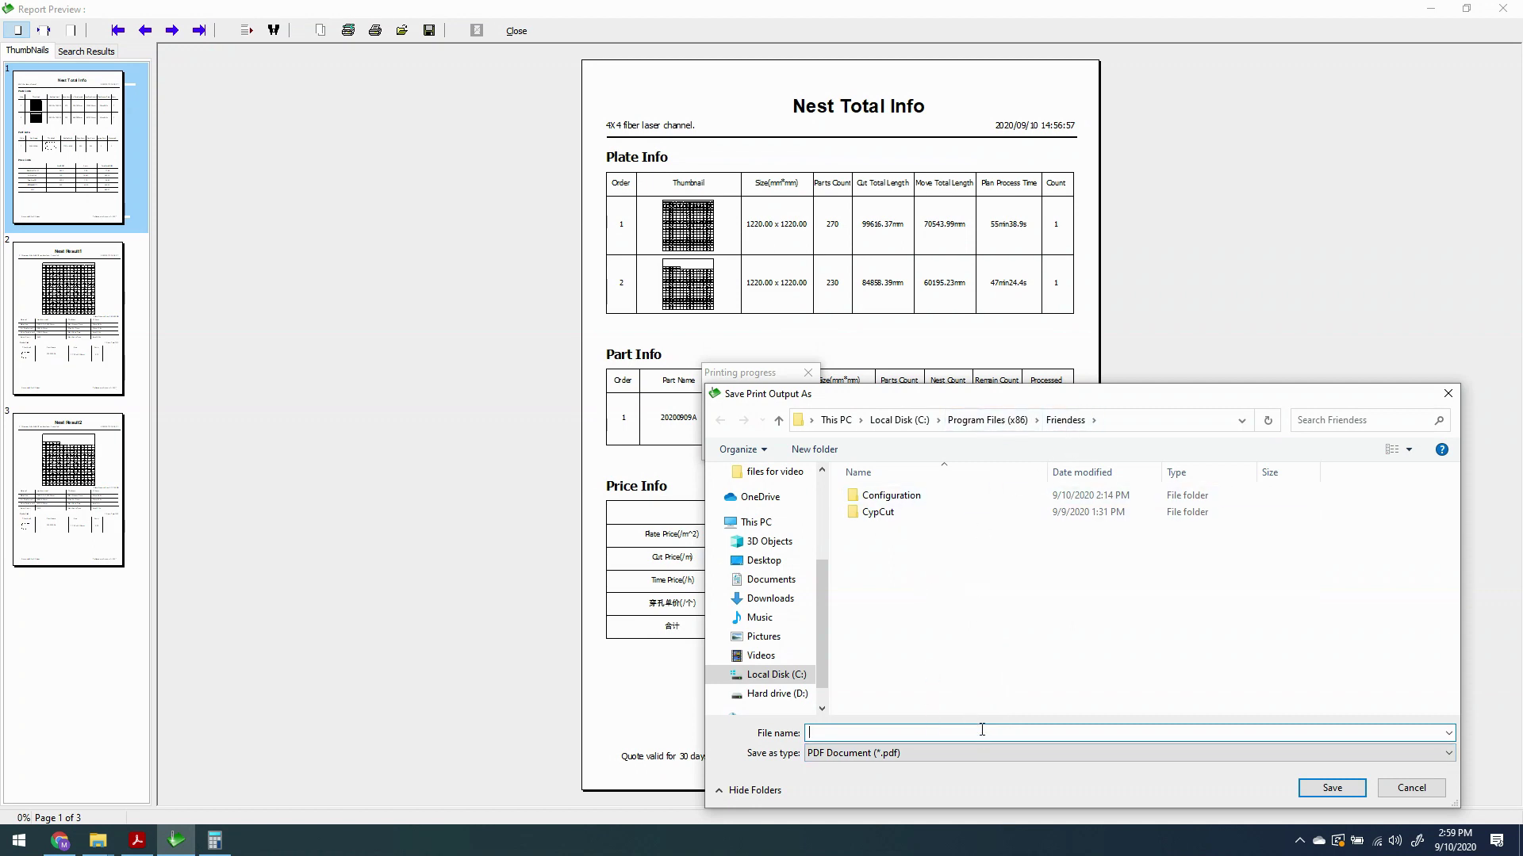
pyautogui.write('laser result')
pyautogui.click(1331, 788)
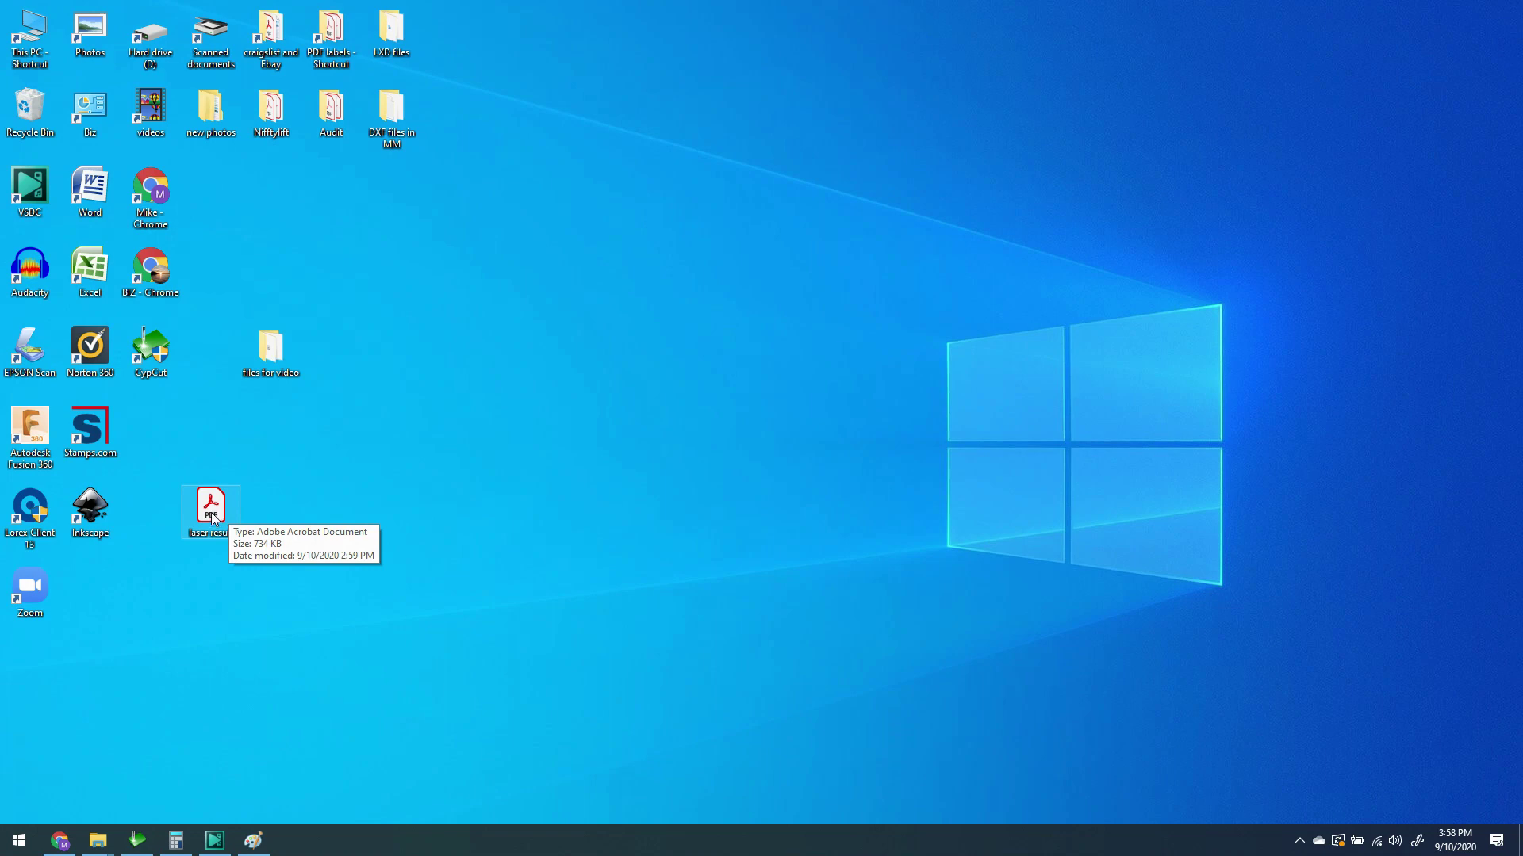
# - Open laser result.pdf at 200%, snapshot-copy the whole page as a graphic, then minimize Acrobat
pyautogui.doubleClick(211, 514)
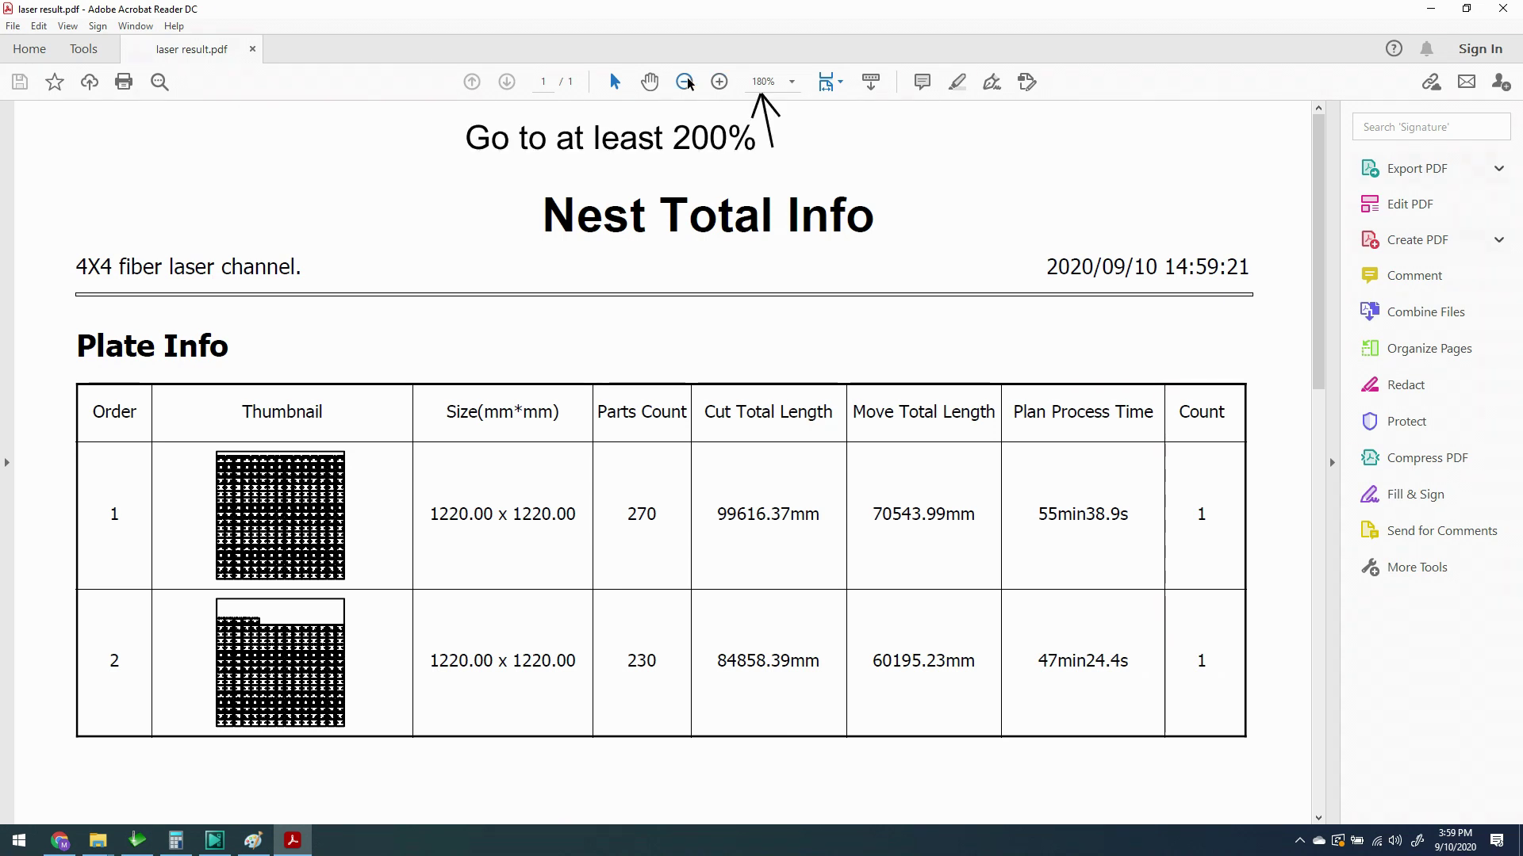
pyautogui.click(719, 81)
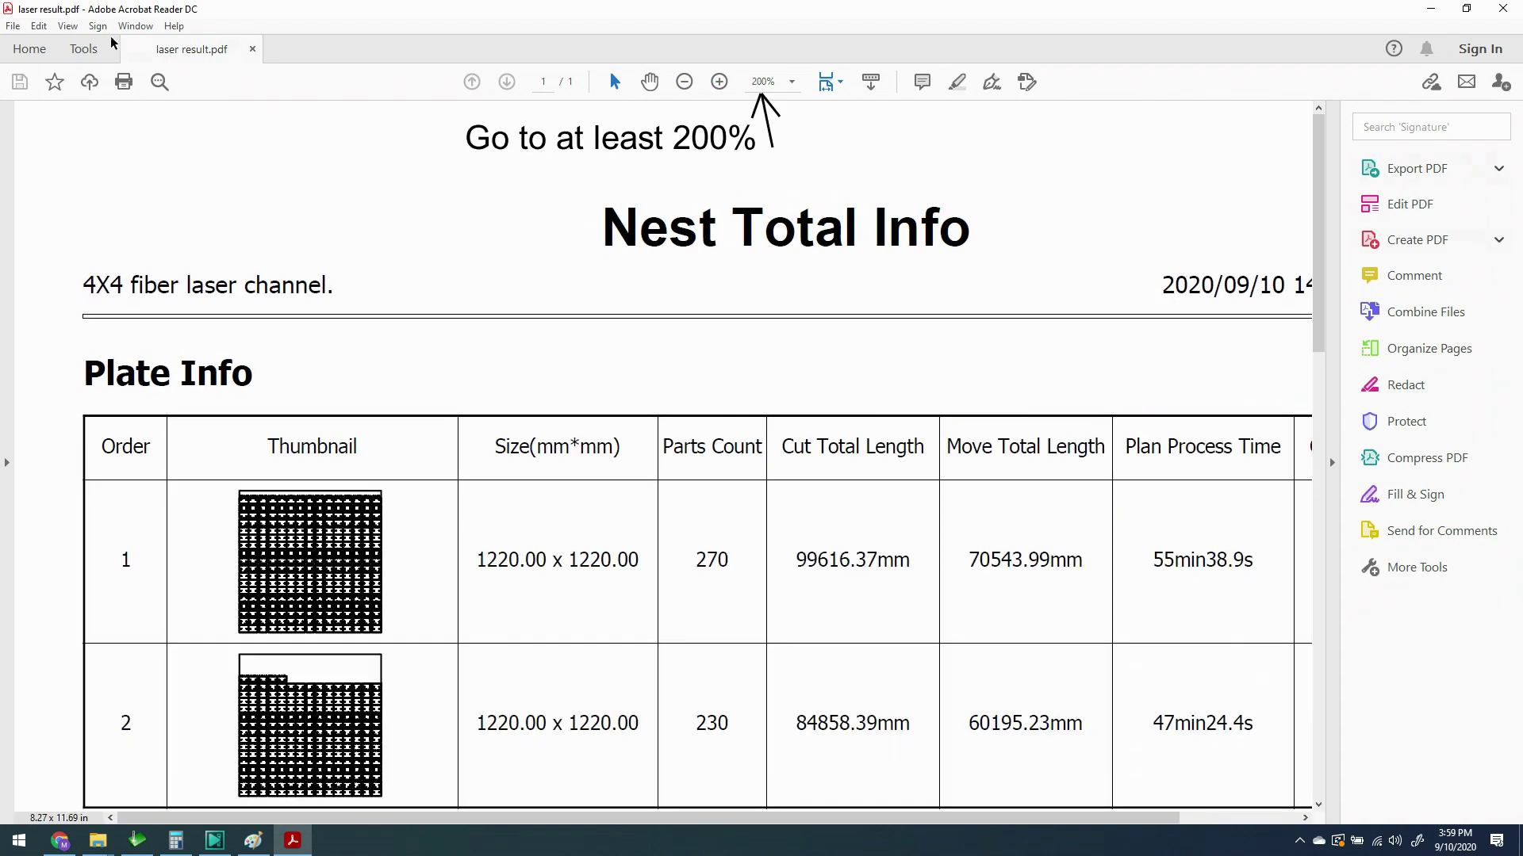
pyautogui.click(39, 25)
pyautogui.click(111, 349)
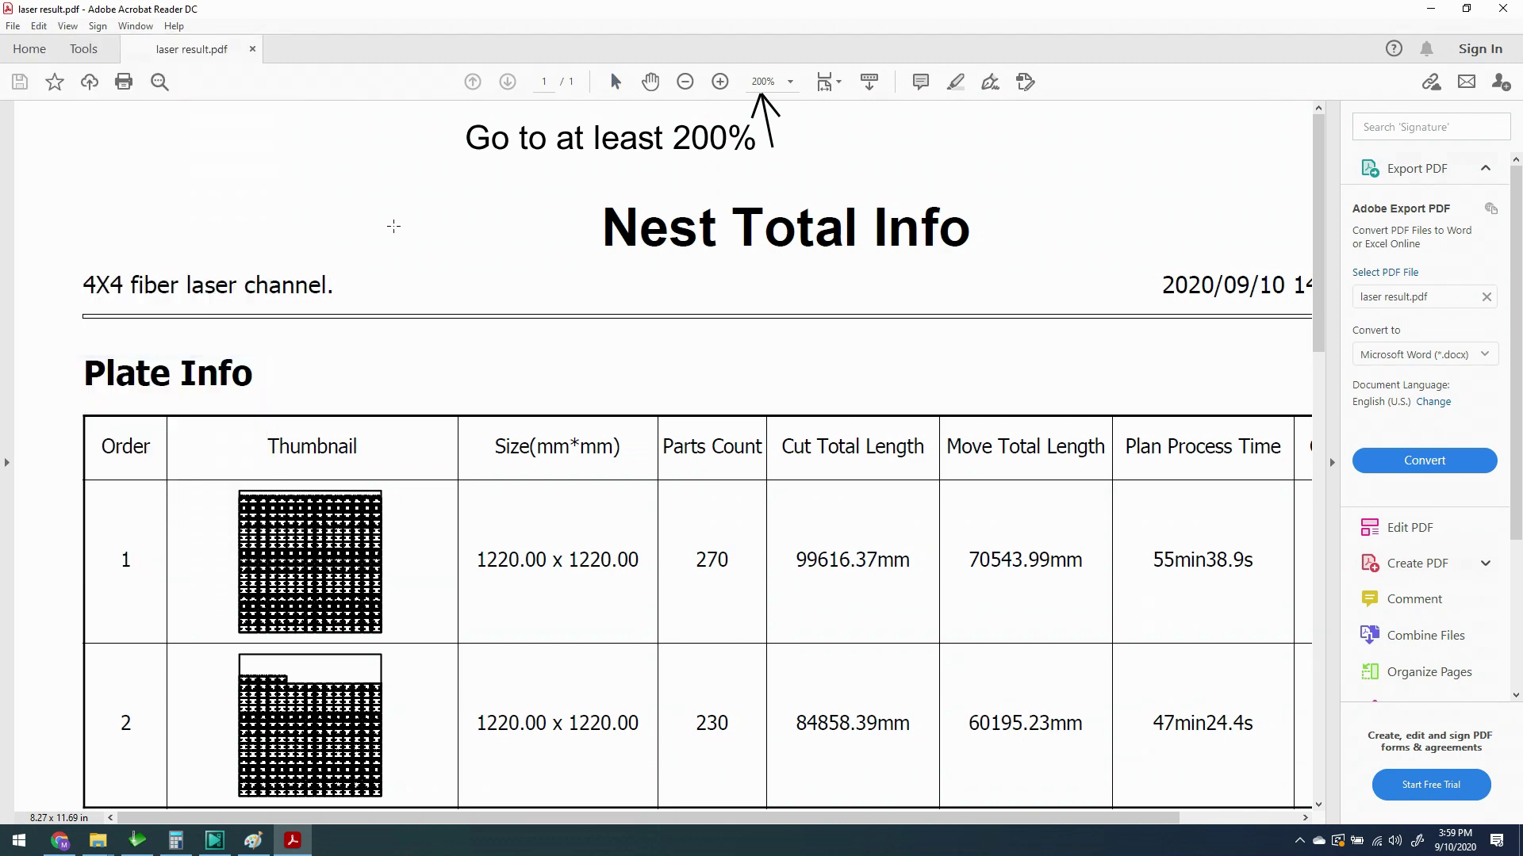
pyautogui.rightClick(418, 157)
pyautogui.click(486, 170)
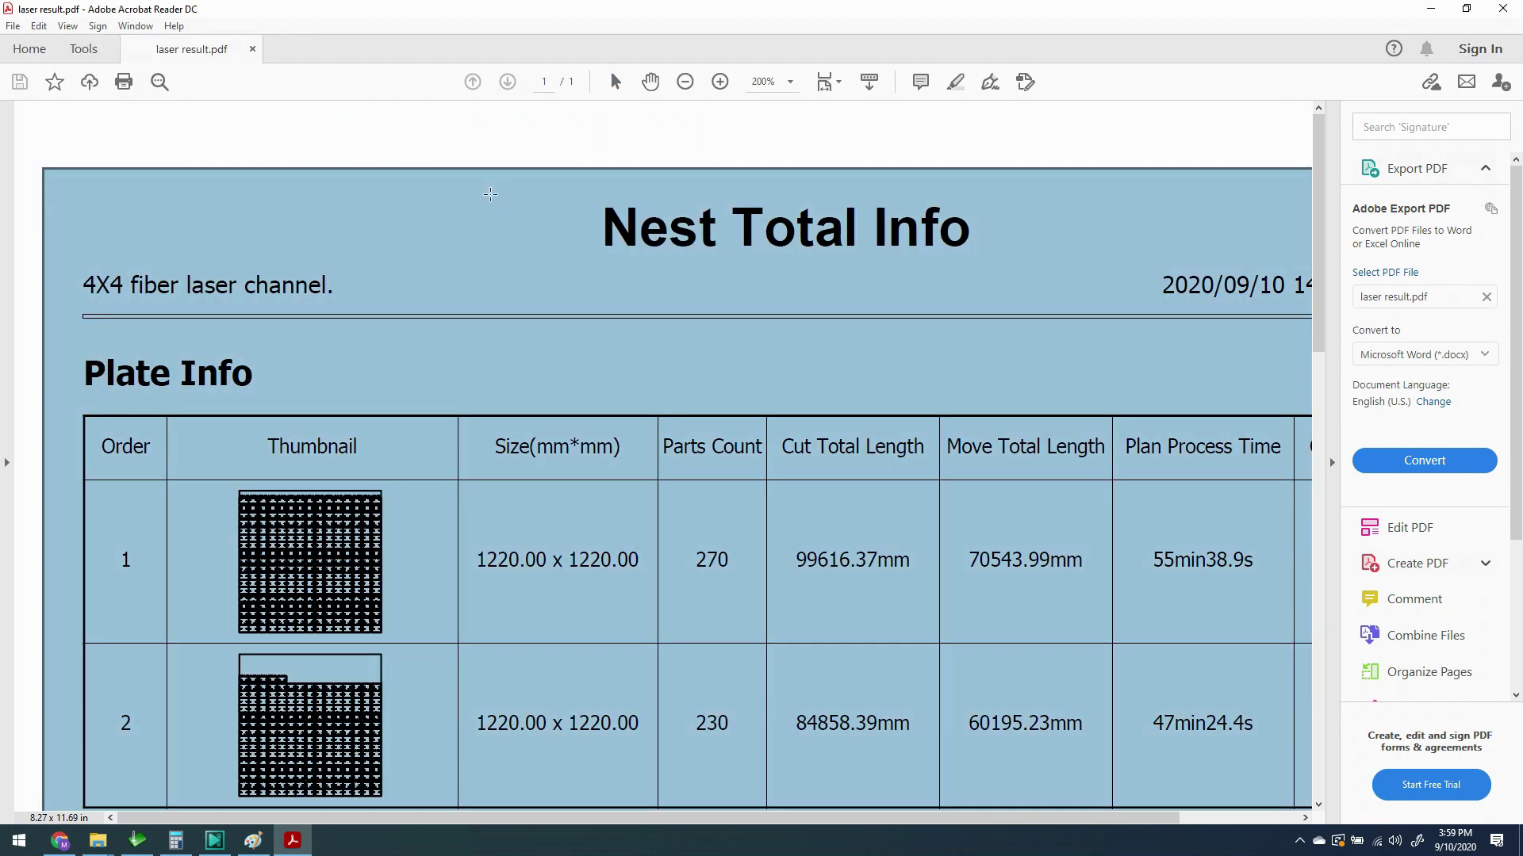
pyautogui.rightClick(490, 197)
pyautogui.click(534, 211)
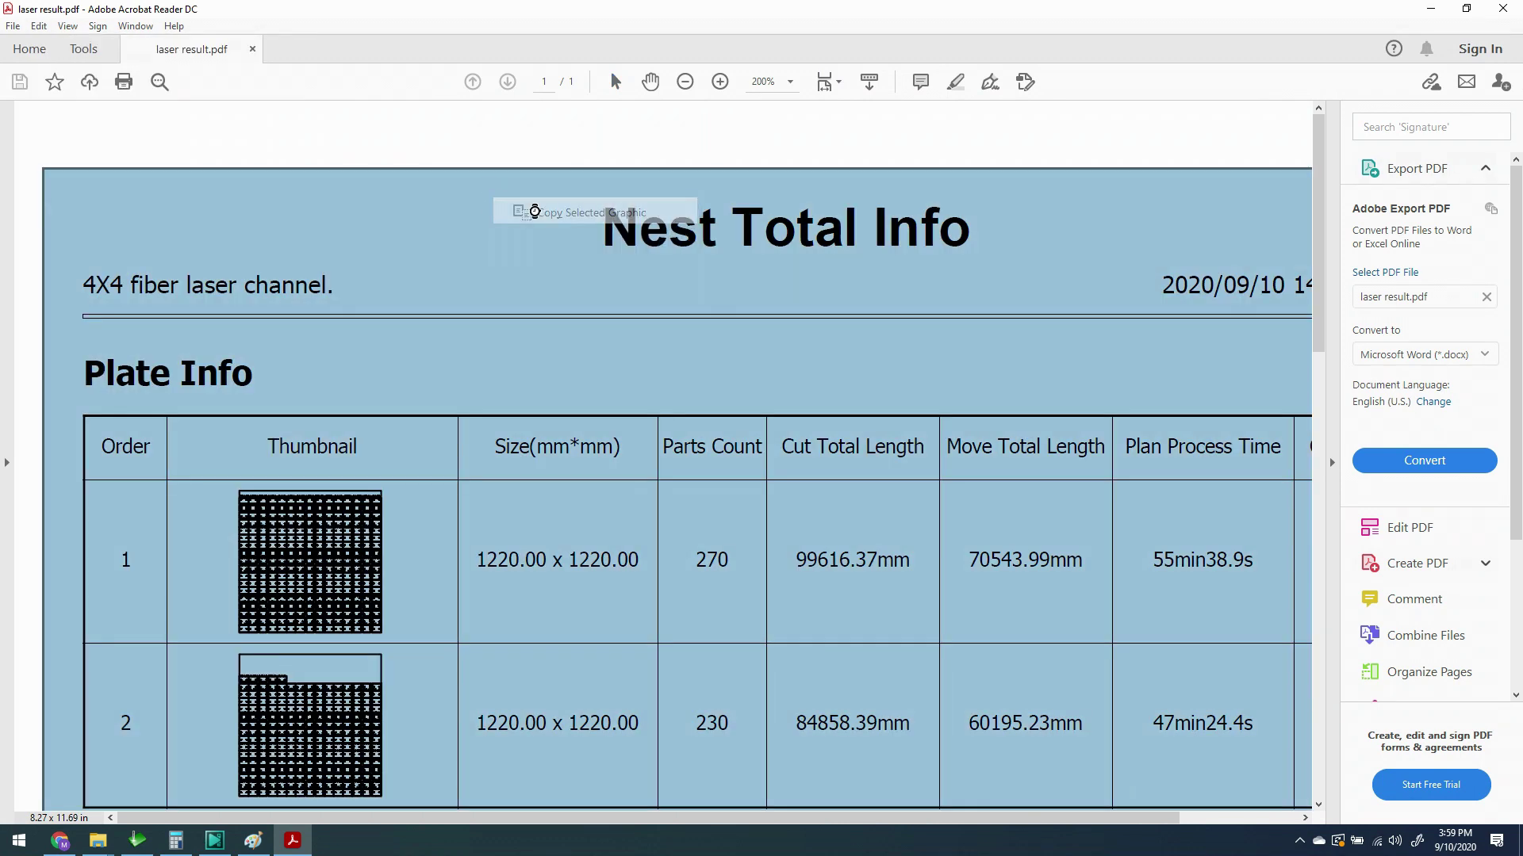
pyautogui.click(1429, 8)
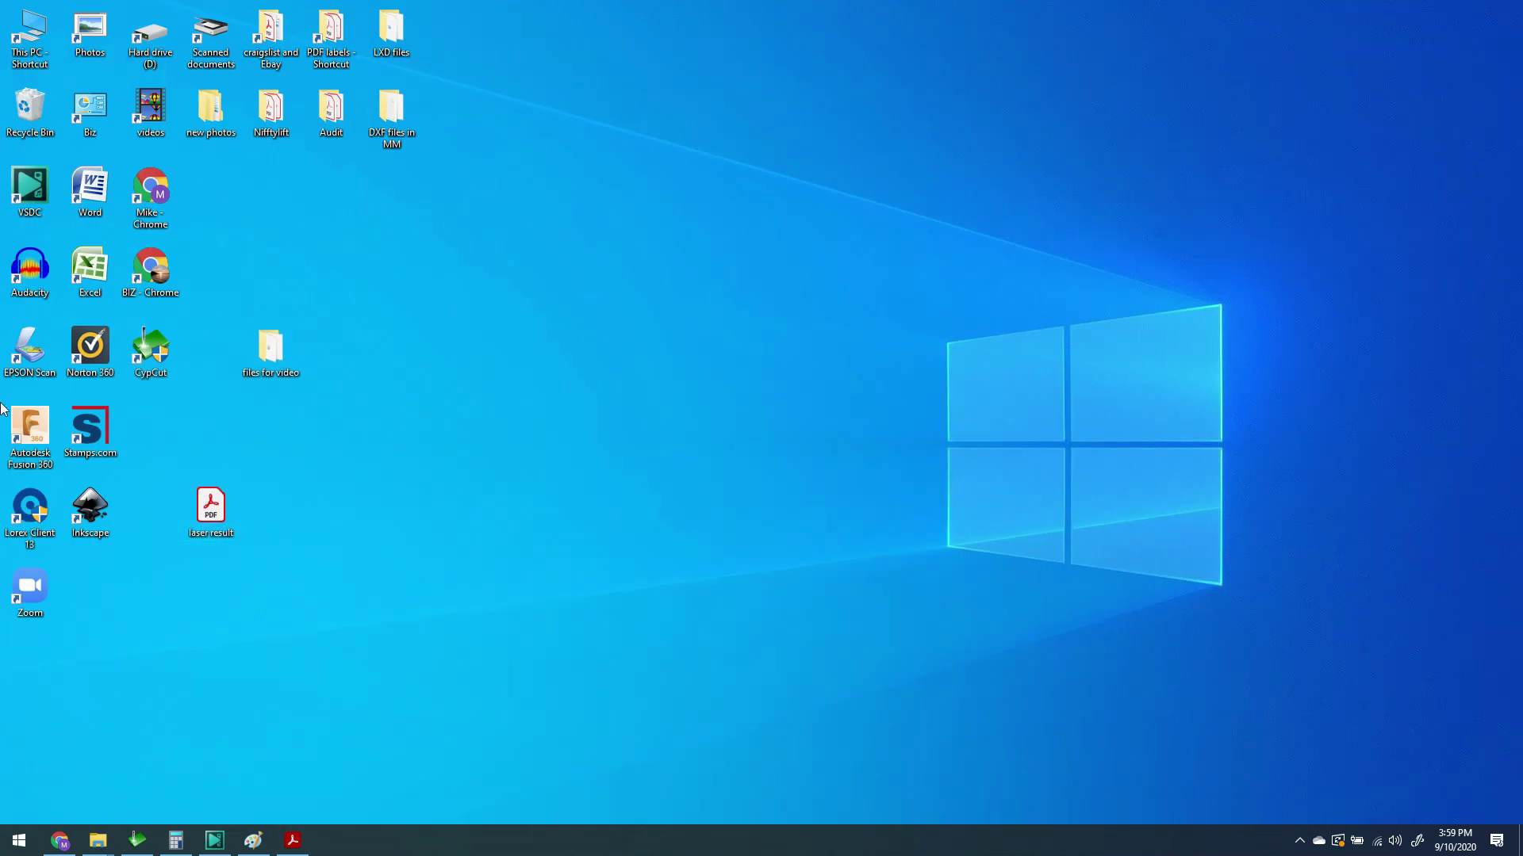
# - Paste the report page into Paint, zoom in, and scroll down to the Total Price table
pyautogui.click(253, 840)
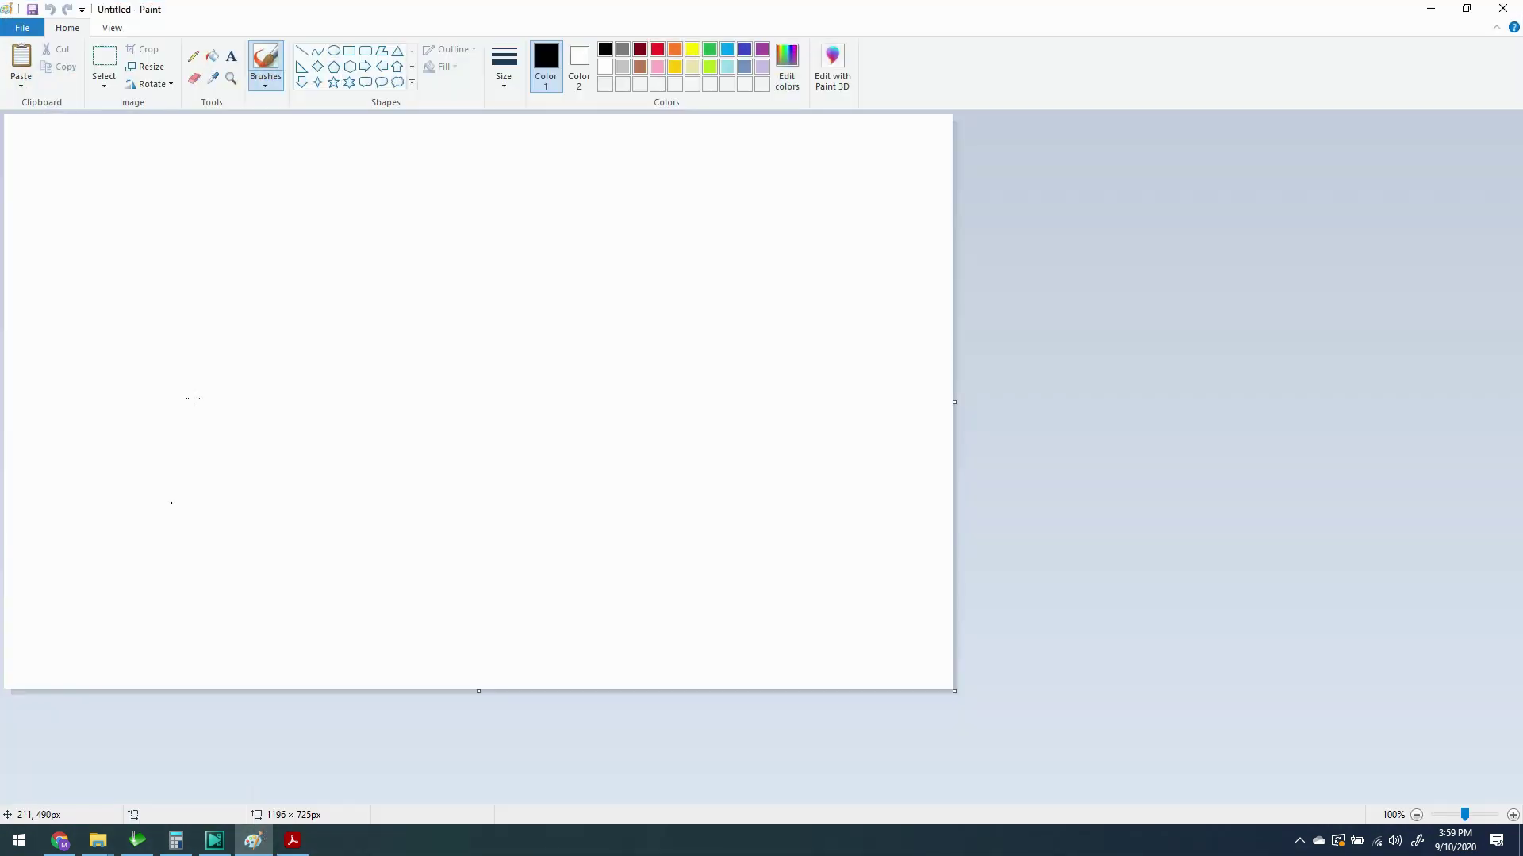
pyautogui.click(21, 57)
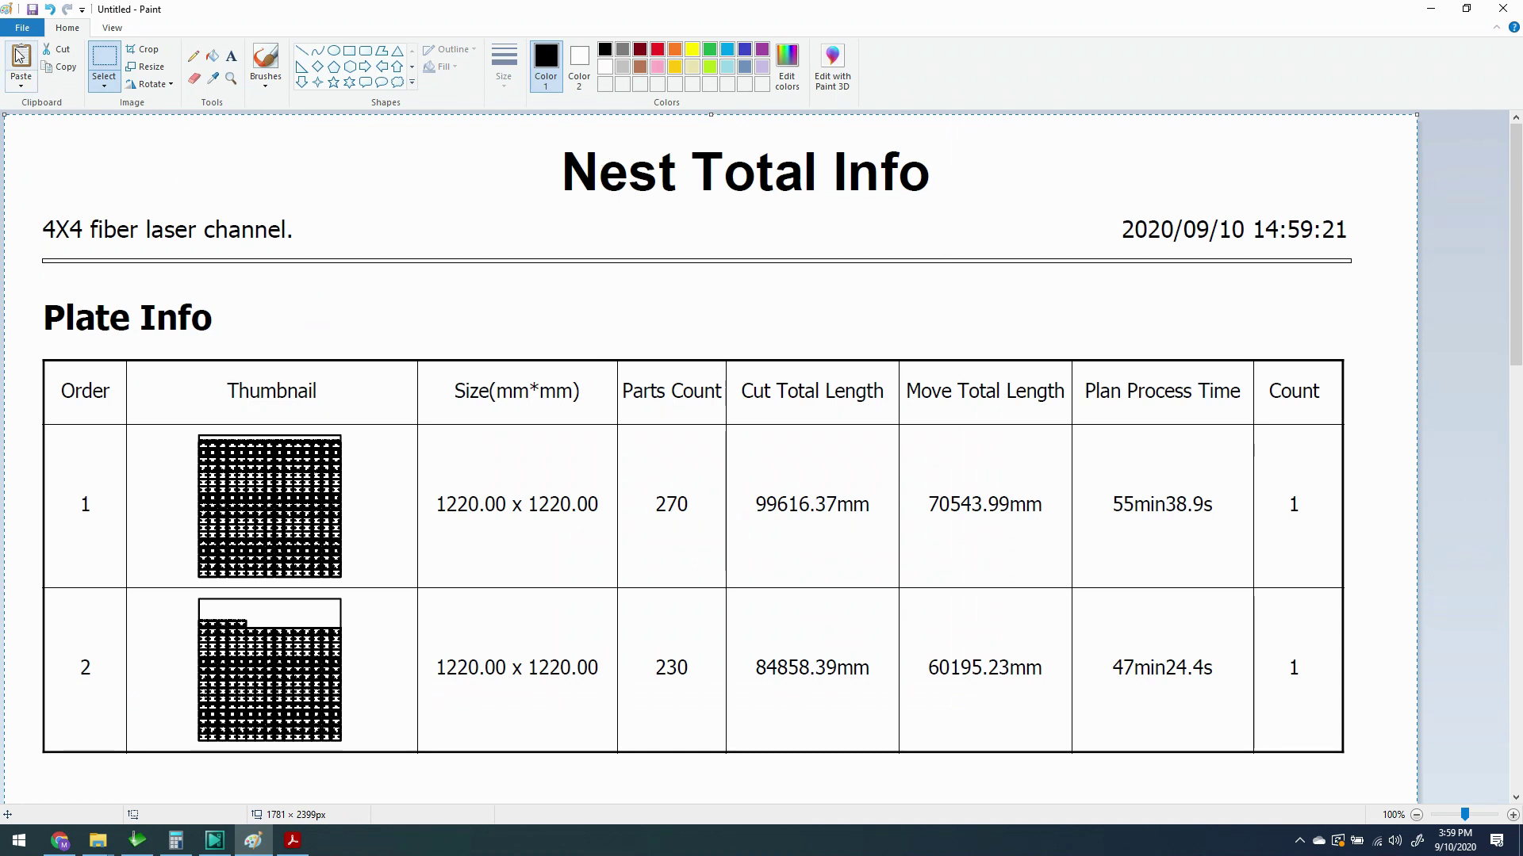
pyautogui.click(230, 78)
pyautogui.click(946, 404)
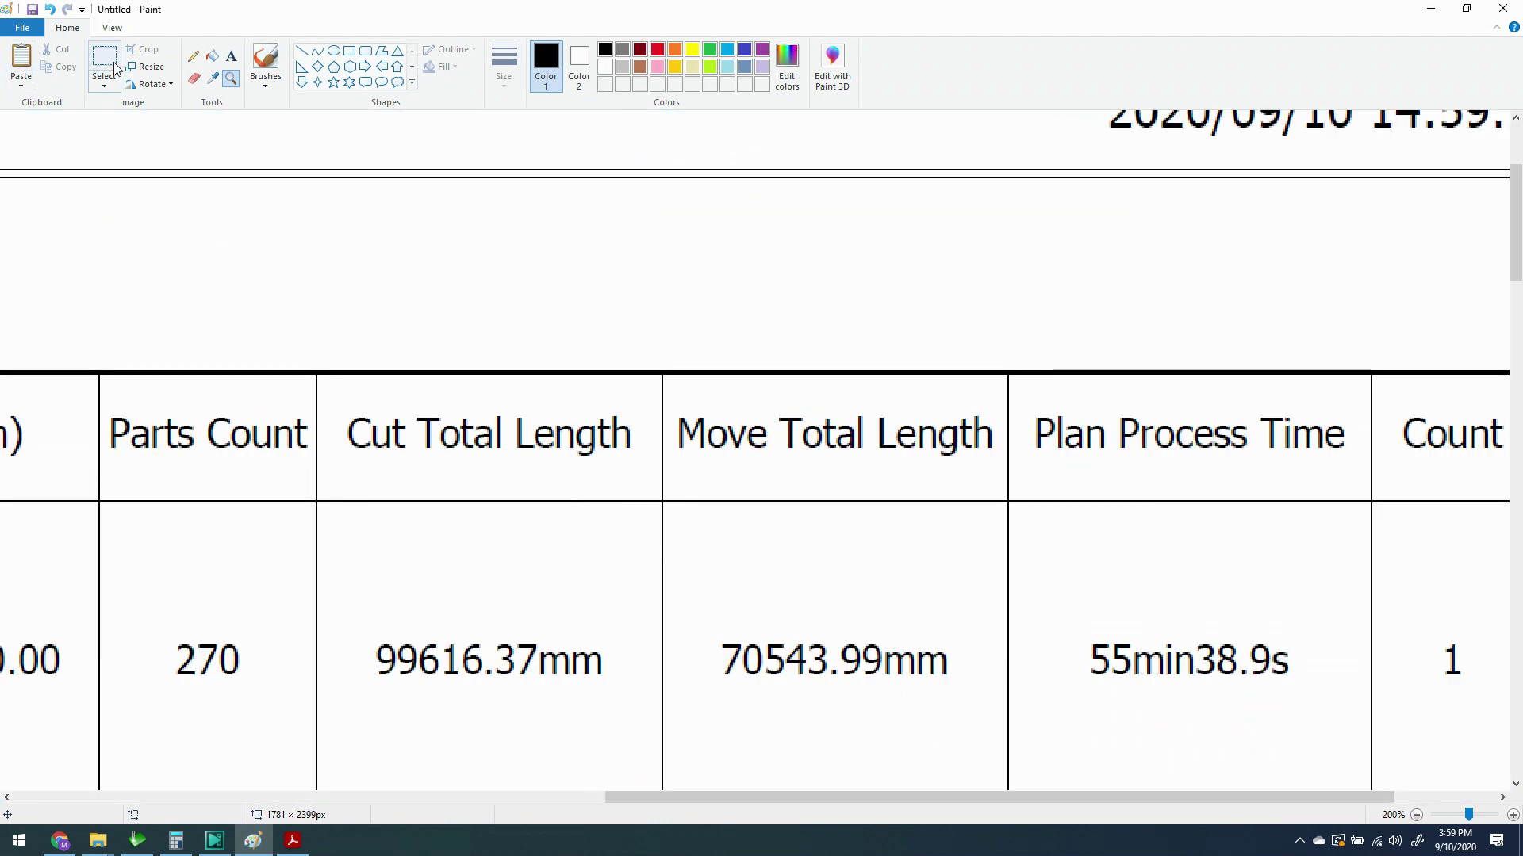
pyautogui.moveTo(1517, 269); pyautogui.dragTo(1517, 487)
pyautogui.moveTo(1360, 797)
pyautogui.mouseDown()
pyautogui.moveTo(1480, 807)
pyautogui.moveTo(1357, 797)
pyautogui.mouseUp()
pyautogui.moveTo(1516, 420); pyautogui.dragTo(1518, 543)
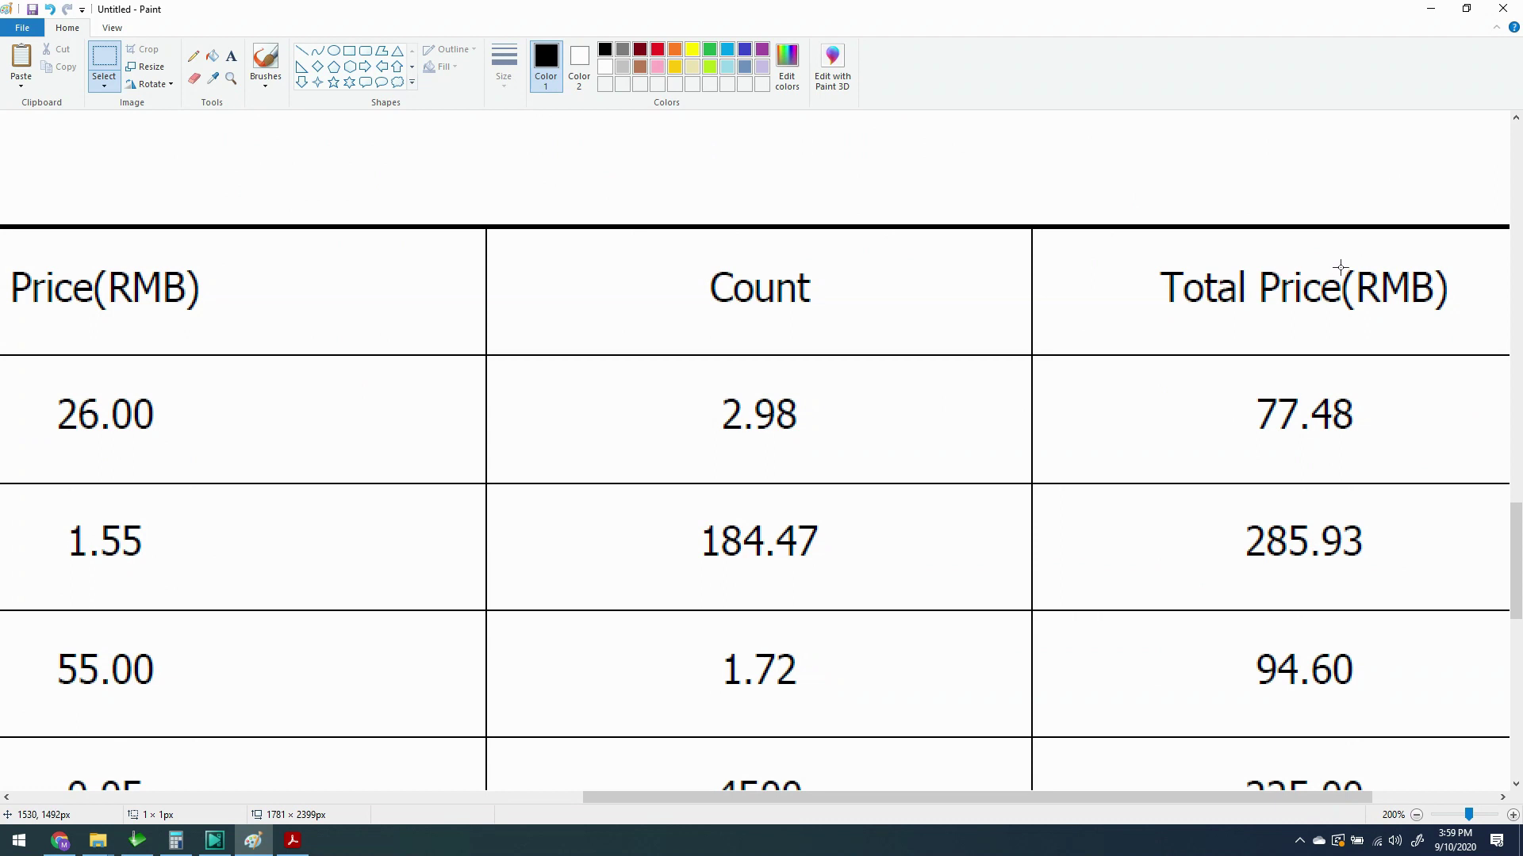
pyautogui.moveTo(1340, 267); pyautogui.dragTo(1465, 321)
# - Delete the '(RMB)' text from the Total Price and Price headers
pyautogui.rightClick(1441, 304)
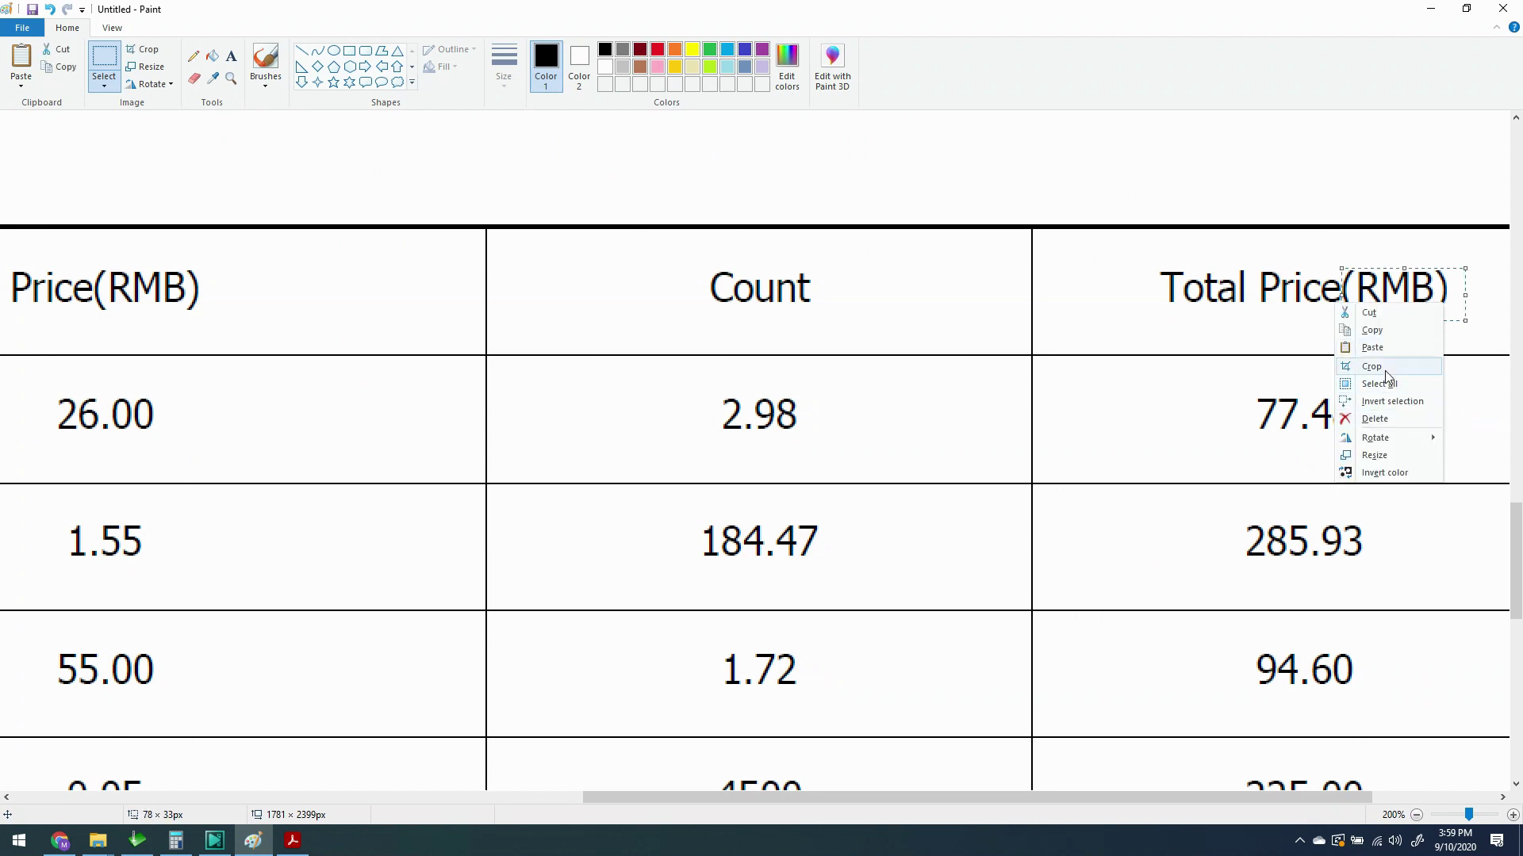
pyautogui.click(1378, 419)
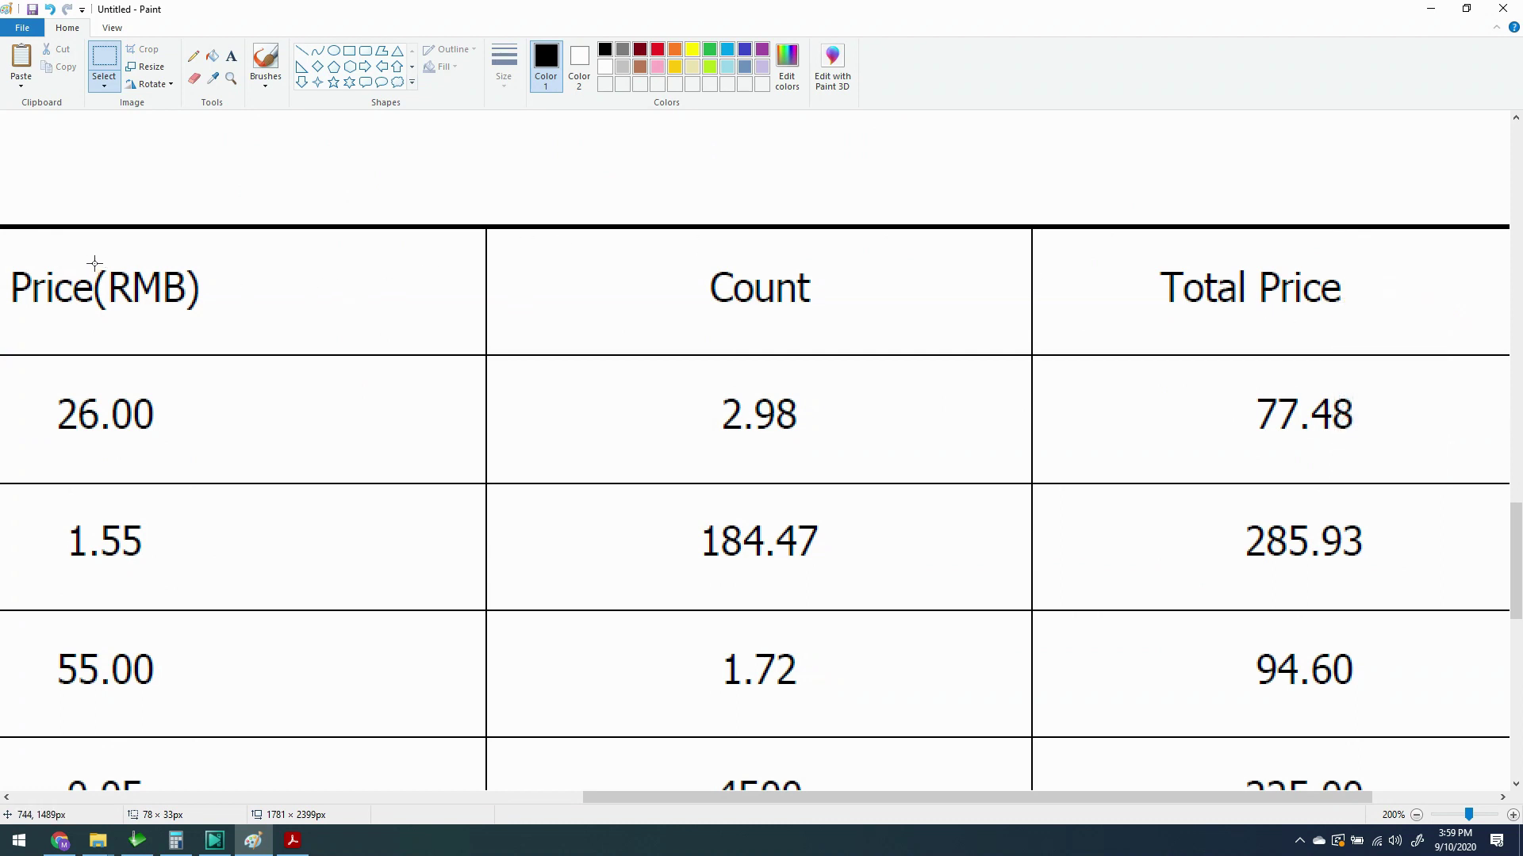
pyautogui.moveTo(99, 266); pyautogui.dragTo(146, 308)
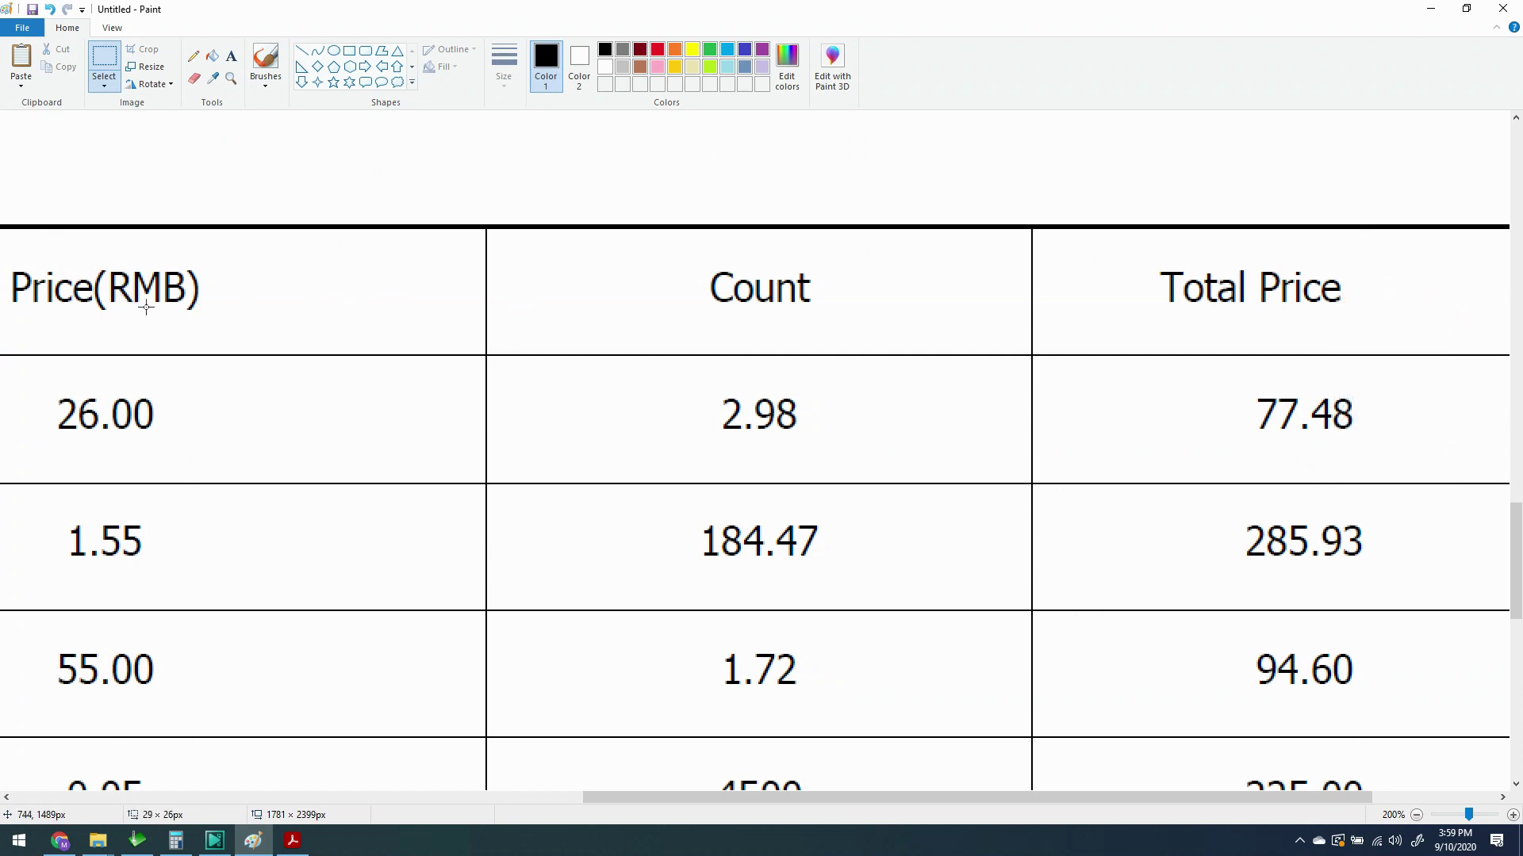
pyautogui.rightClick(204, 302)
pyautogui.click(184, 420)
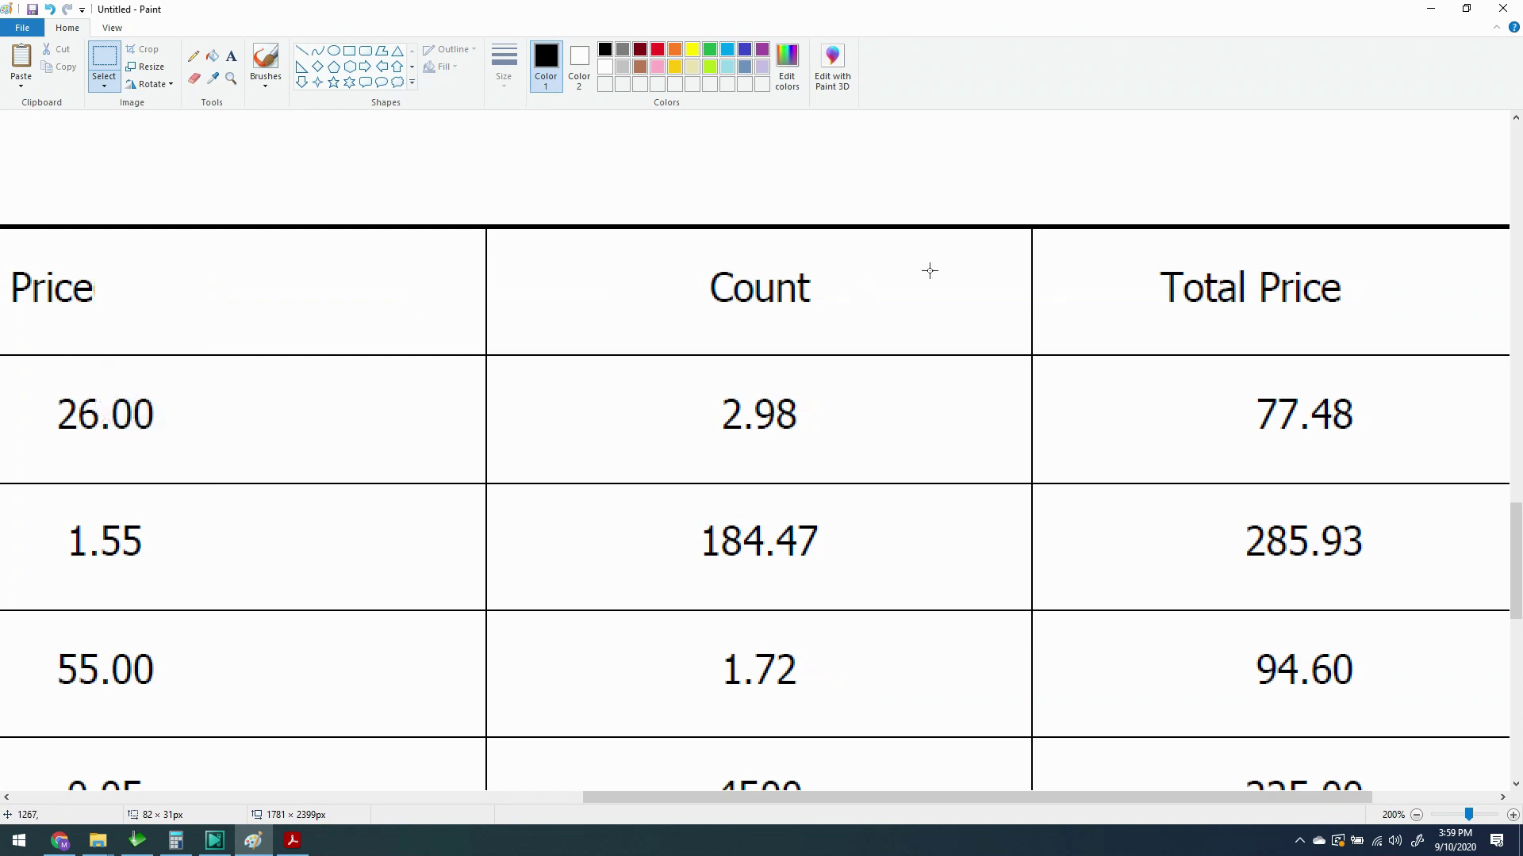
# - Reposition the Total Price and Price header text so each sits centred in its cell
pyautogui.moveTo(1150, 257); pyautogui.dragTo(1359, 295)
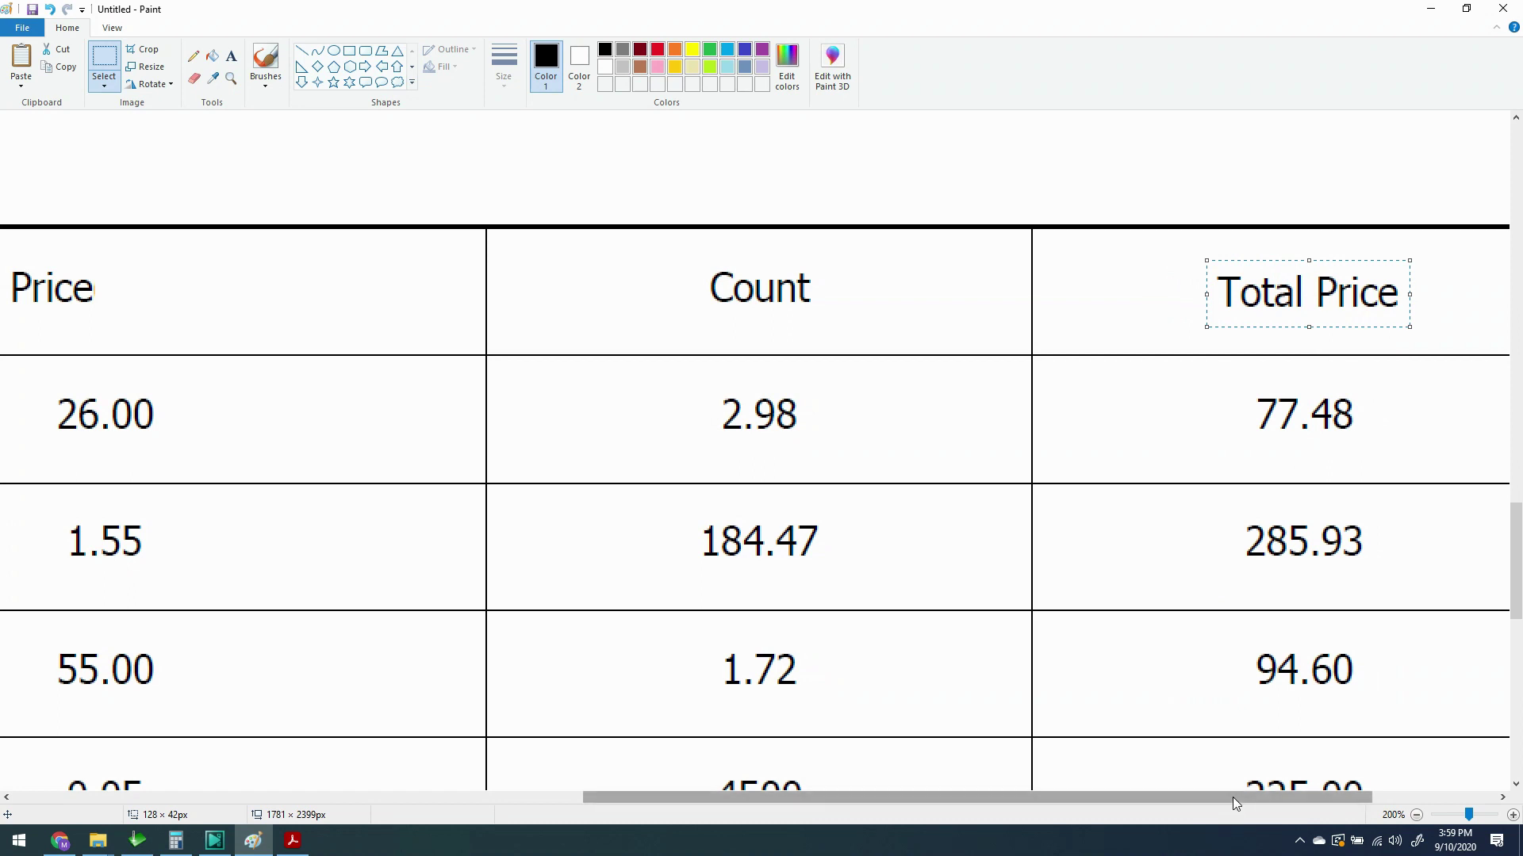
pyautogui.moveTo(1232, 797); pyautogui.dragTo(948, 766)
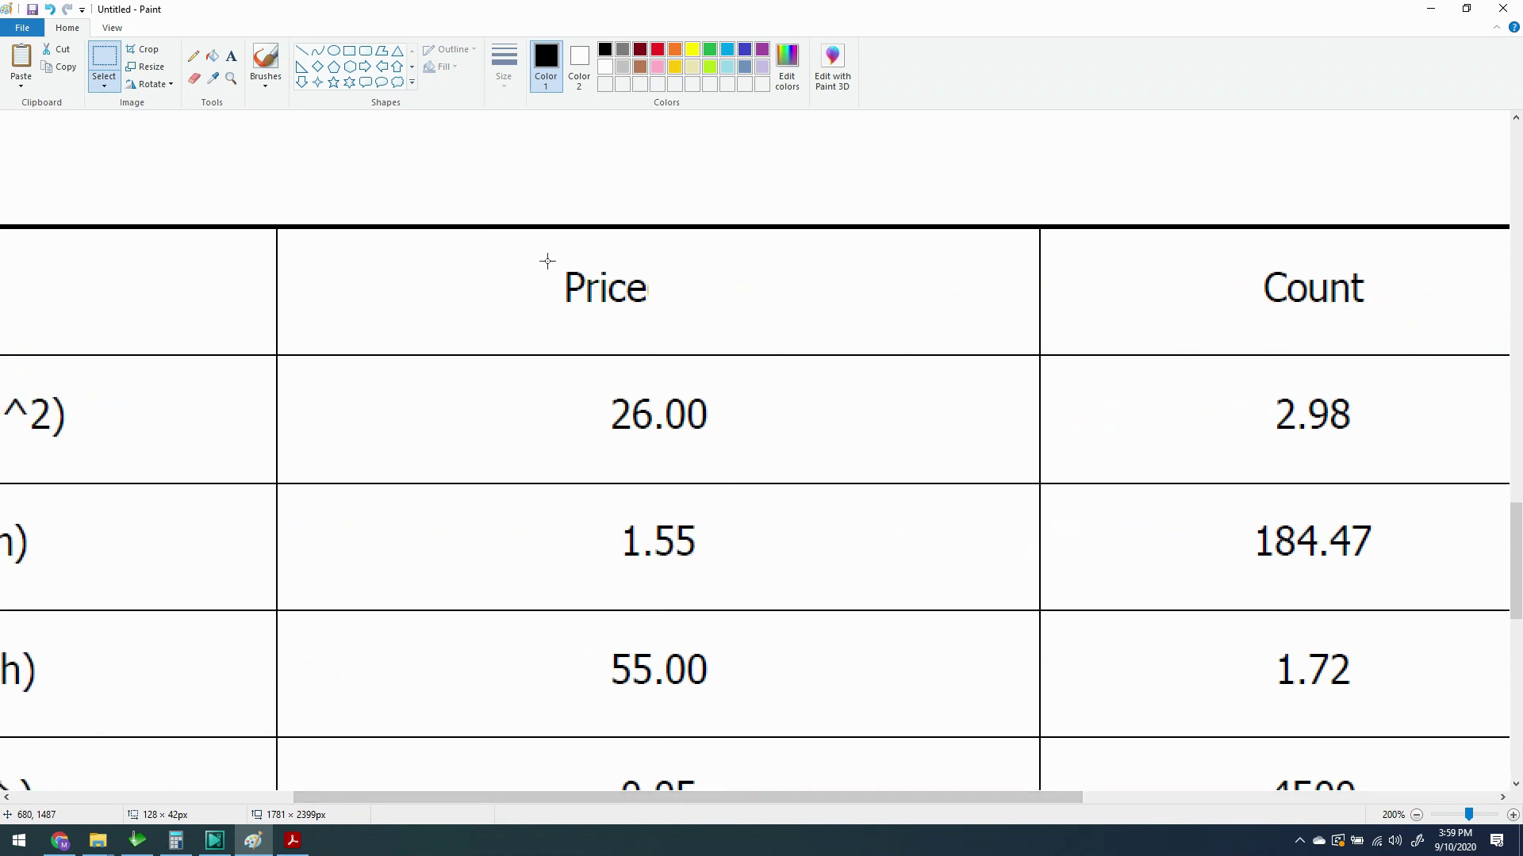
pyautogui.moveTo(551, 262); pyautogui.dragTo(672, 298)
pyautogui.click(751, 309)
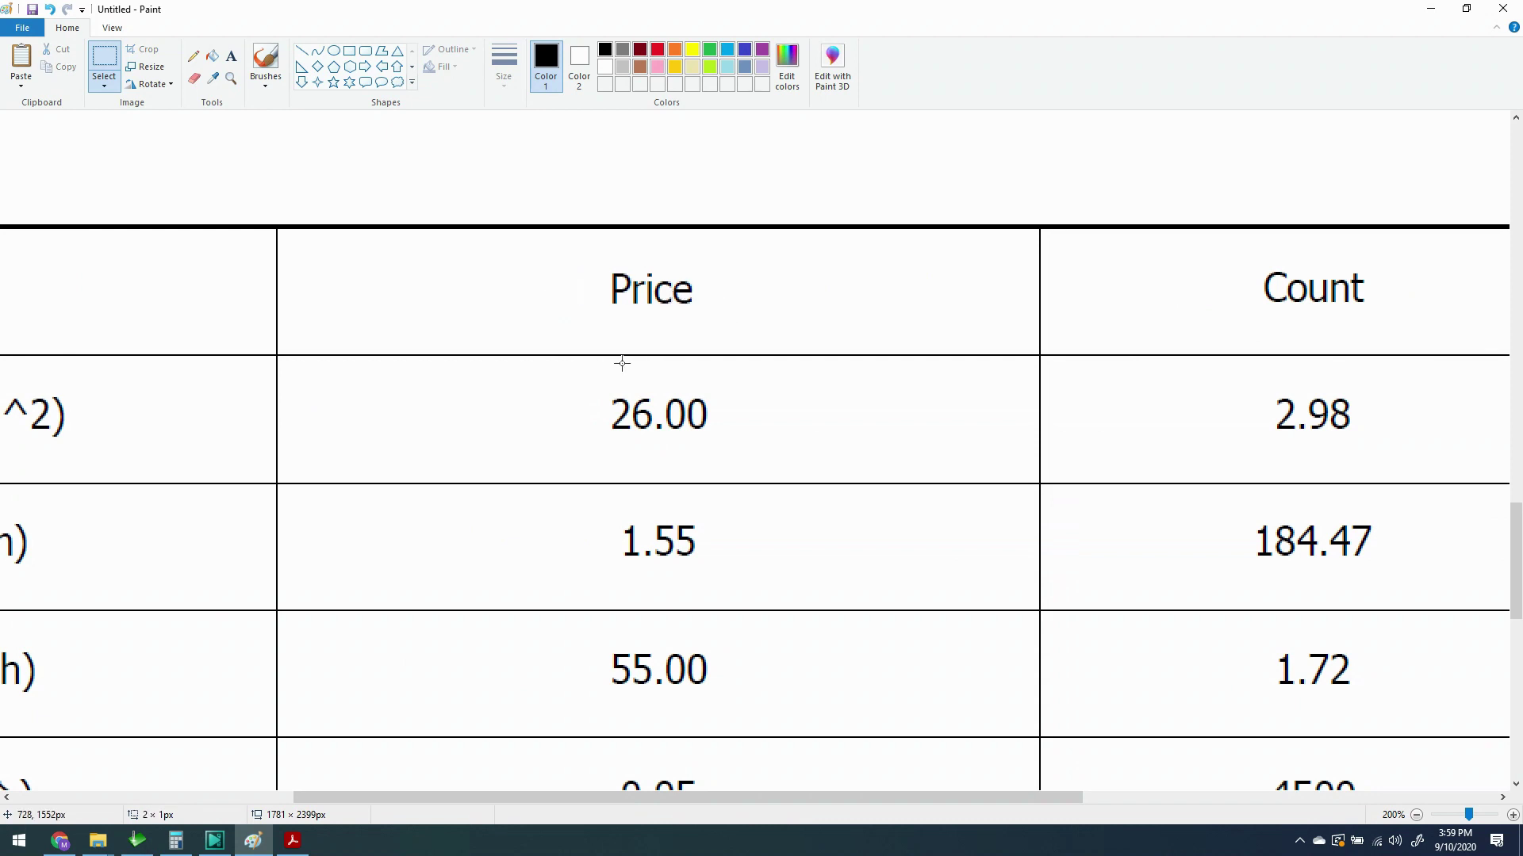
pyautogui.moveTo(835, 796); pyautogui.dragTo(544, 730)
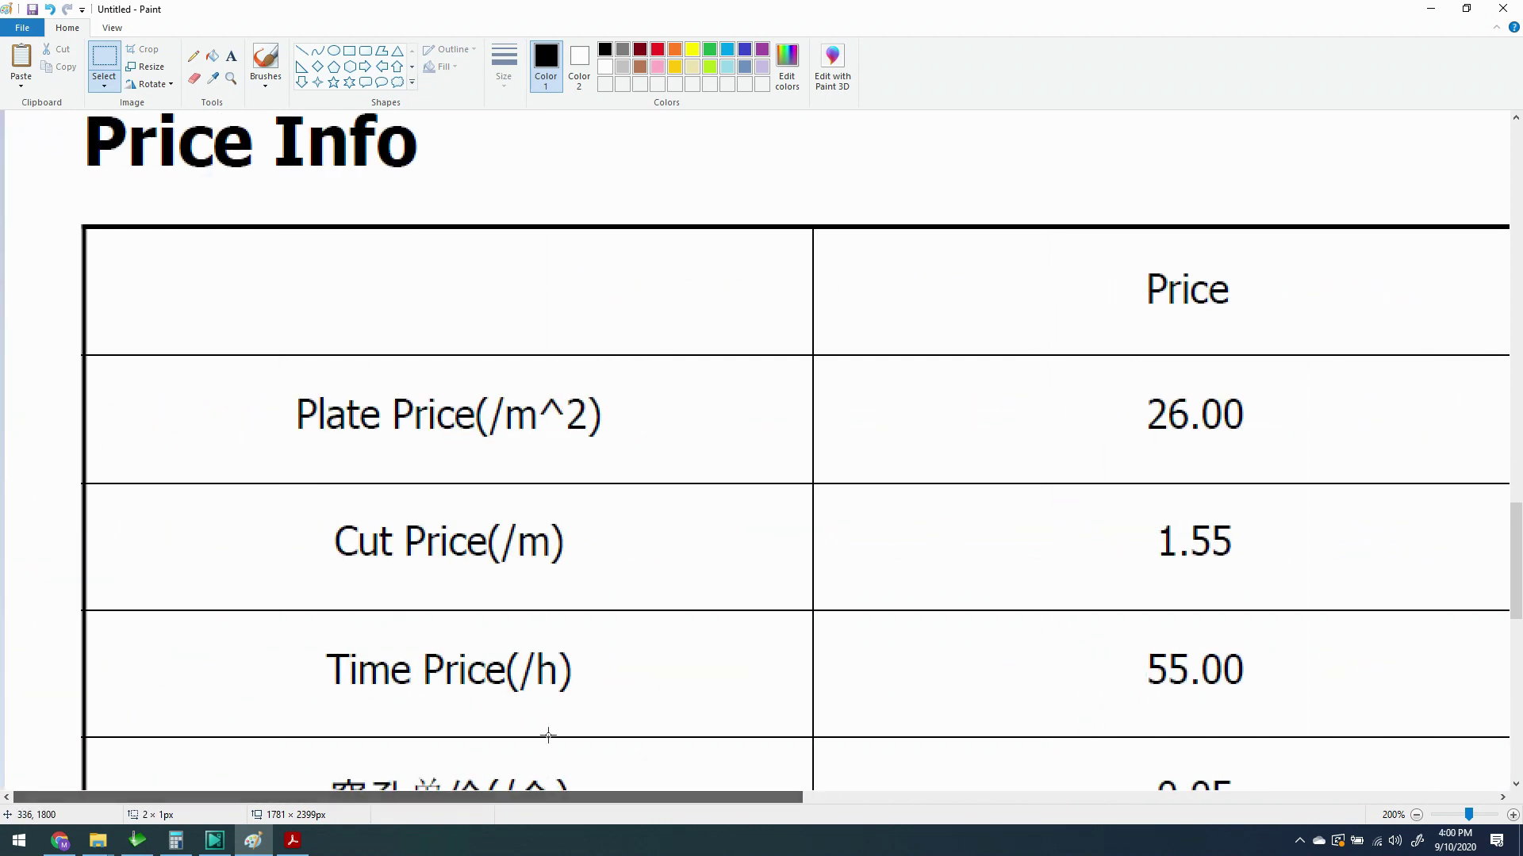
pyautogui.scroll(-3, 659, 456)
pyautogui.scroll(-3, 659, 456)
# - Erase the Chinese labels 穿孔单价(/个) and 合计 from the last two rows
pyautogui.moveTo(323, 249); pyautogui.dragTo(594, 333)
pyautogui.rightClick(432, 294)
pyautogui.click(476, 414)
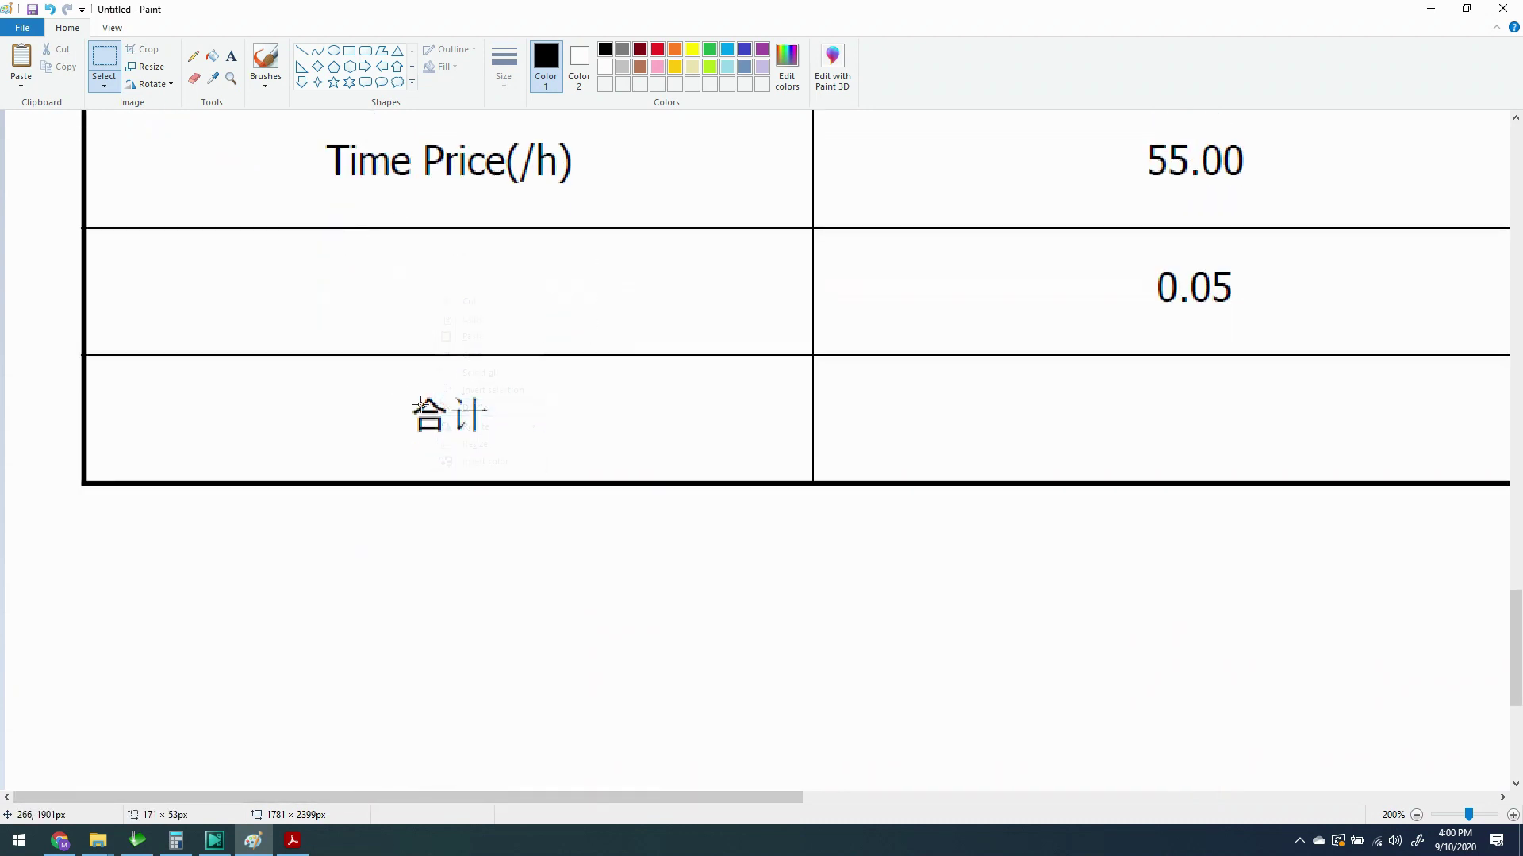
pyautogui.moveTo(388, 390); pyautogui.dragTo(508, 458)
pyautogui.rightClick(496, 445)
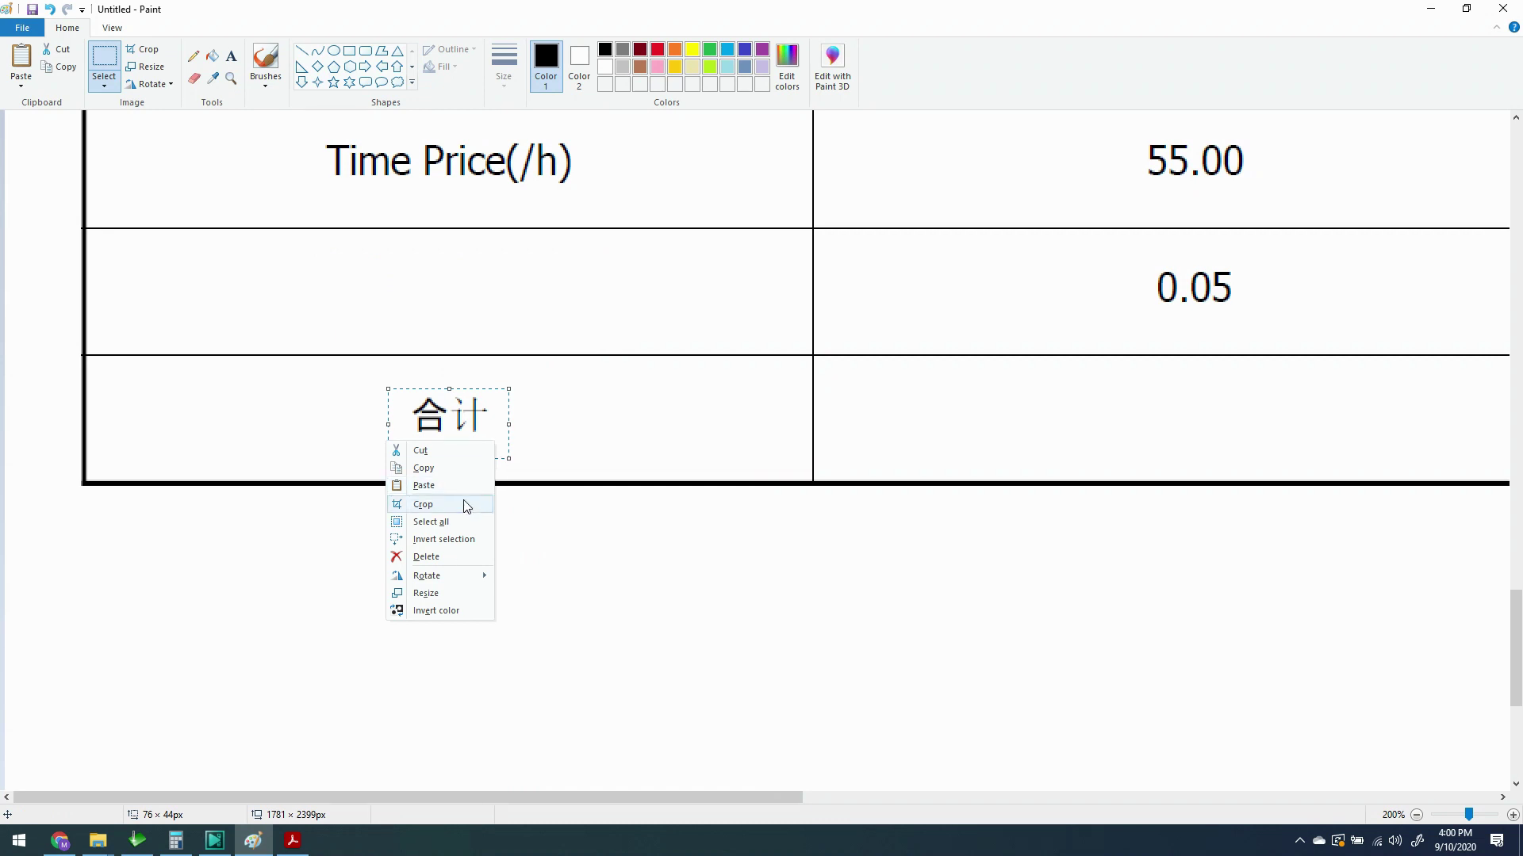
pyautogui.click(481, 559)
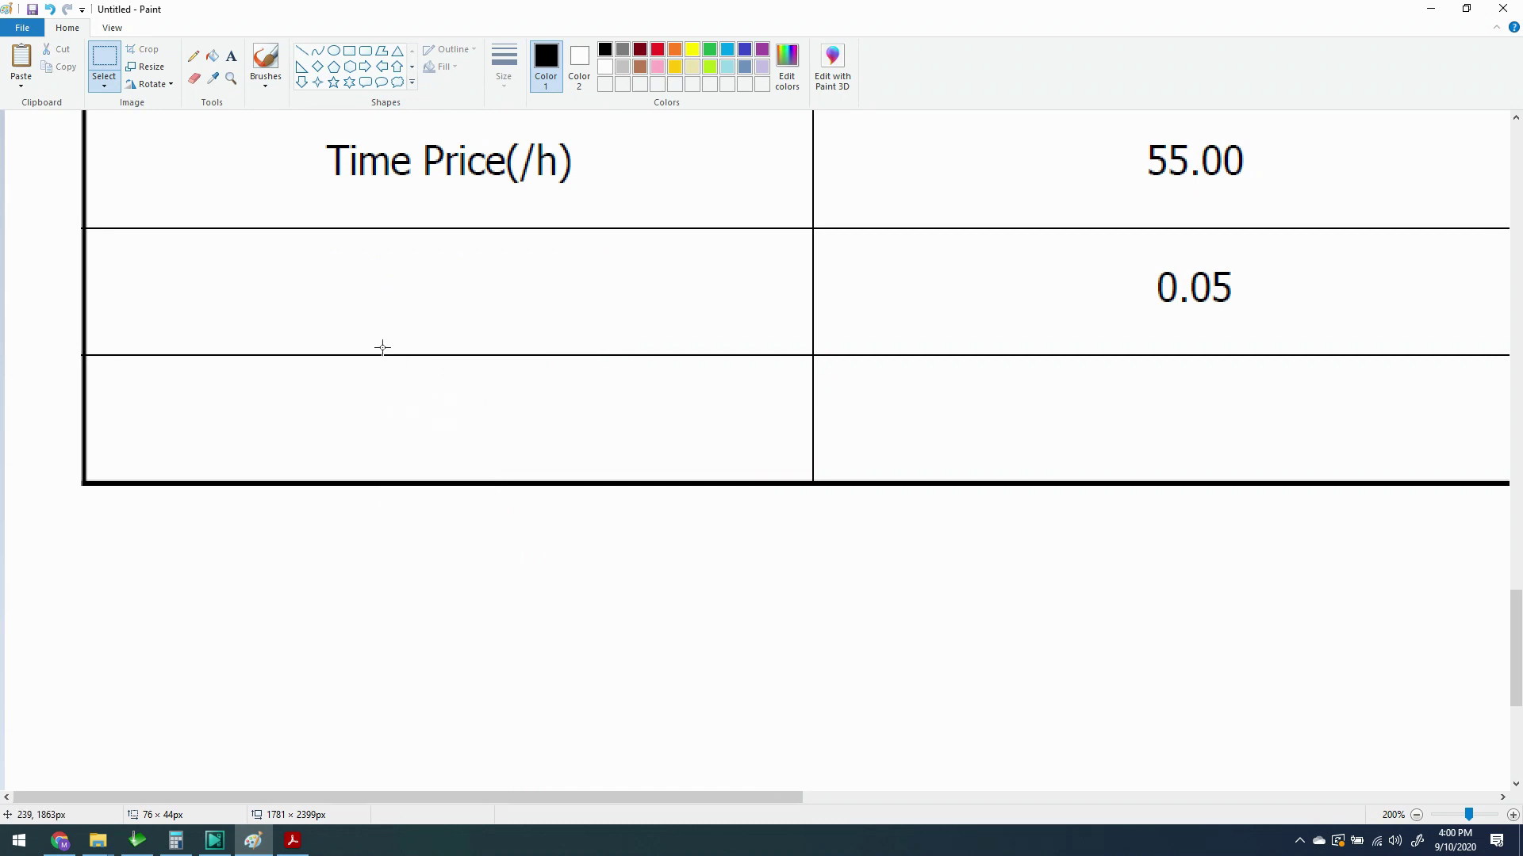
# - Add a 'Pierce Price' text label on one line, centred in the emptied cell
pyautogui.click(237, 59)
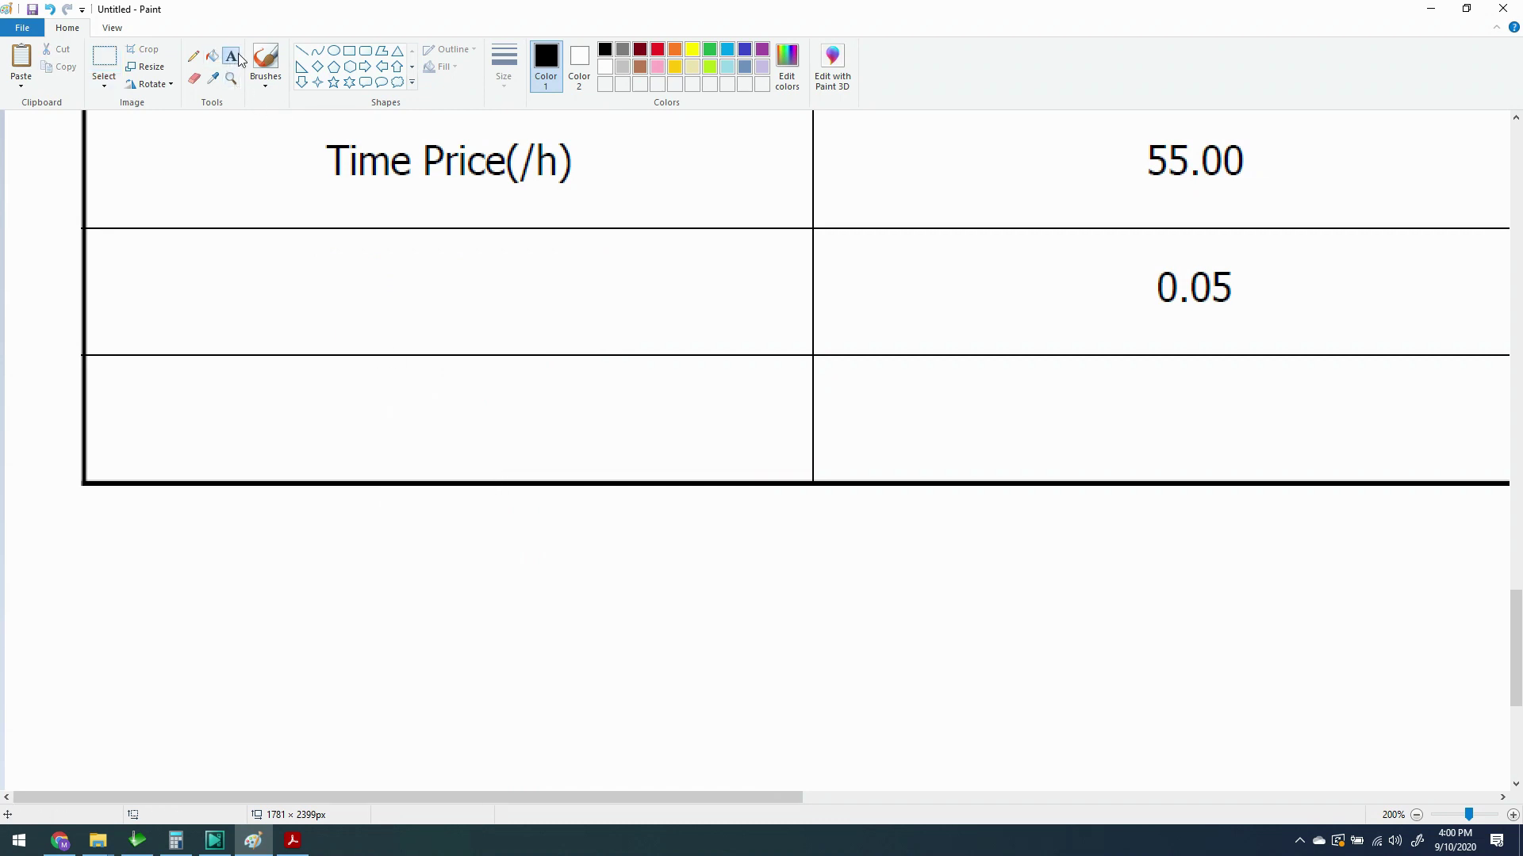
pyautogui.click(291, 269)
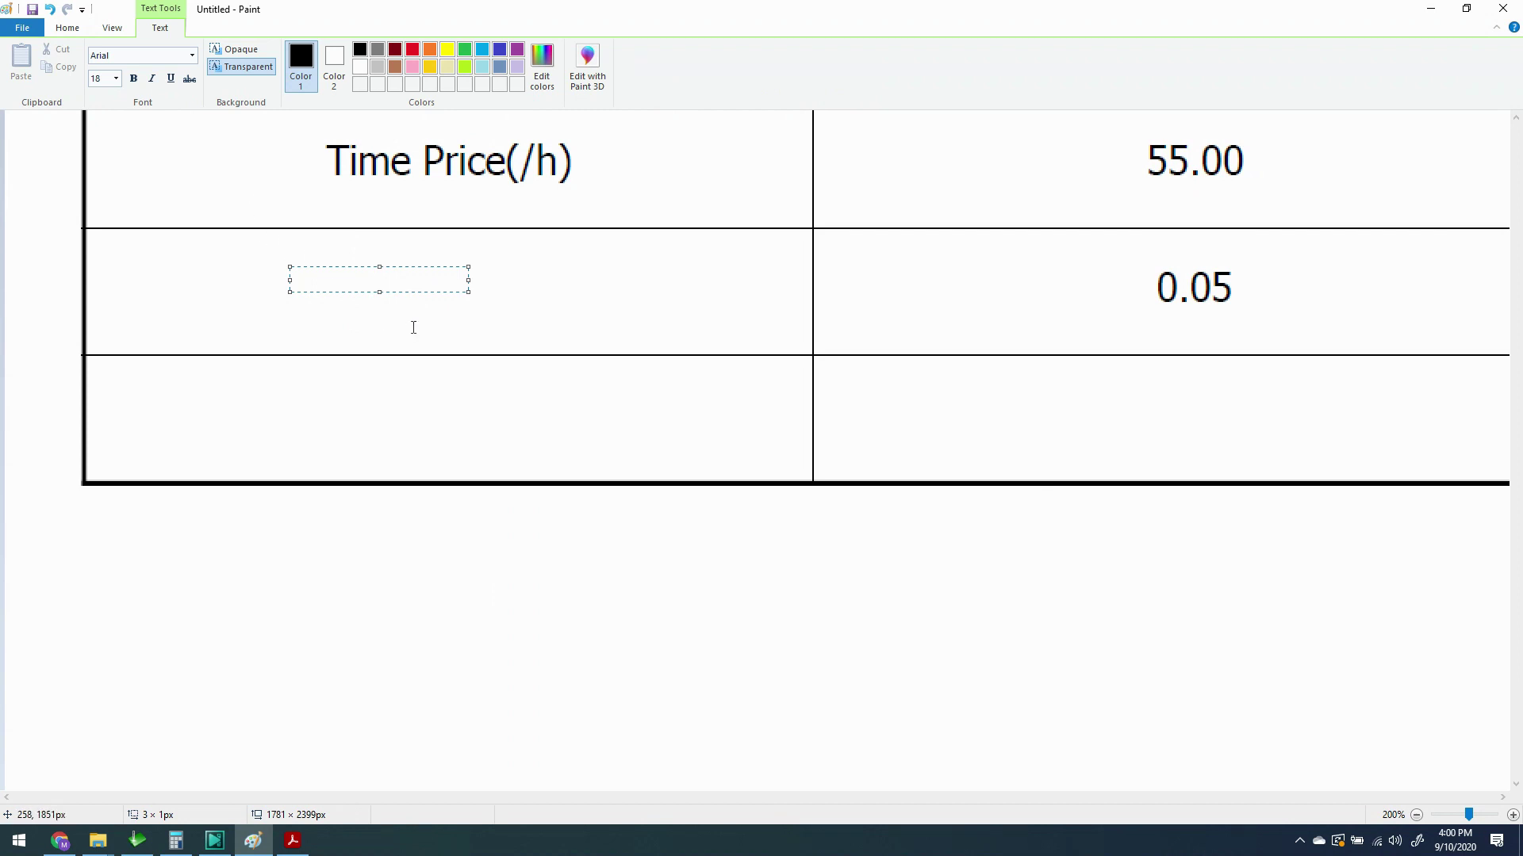
pyautogui.write('r')
pyautogui.write('Pierce')
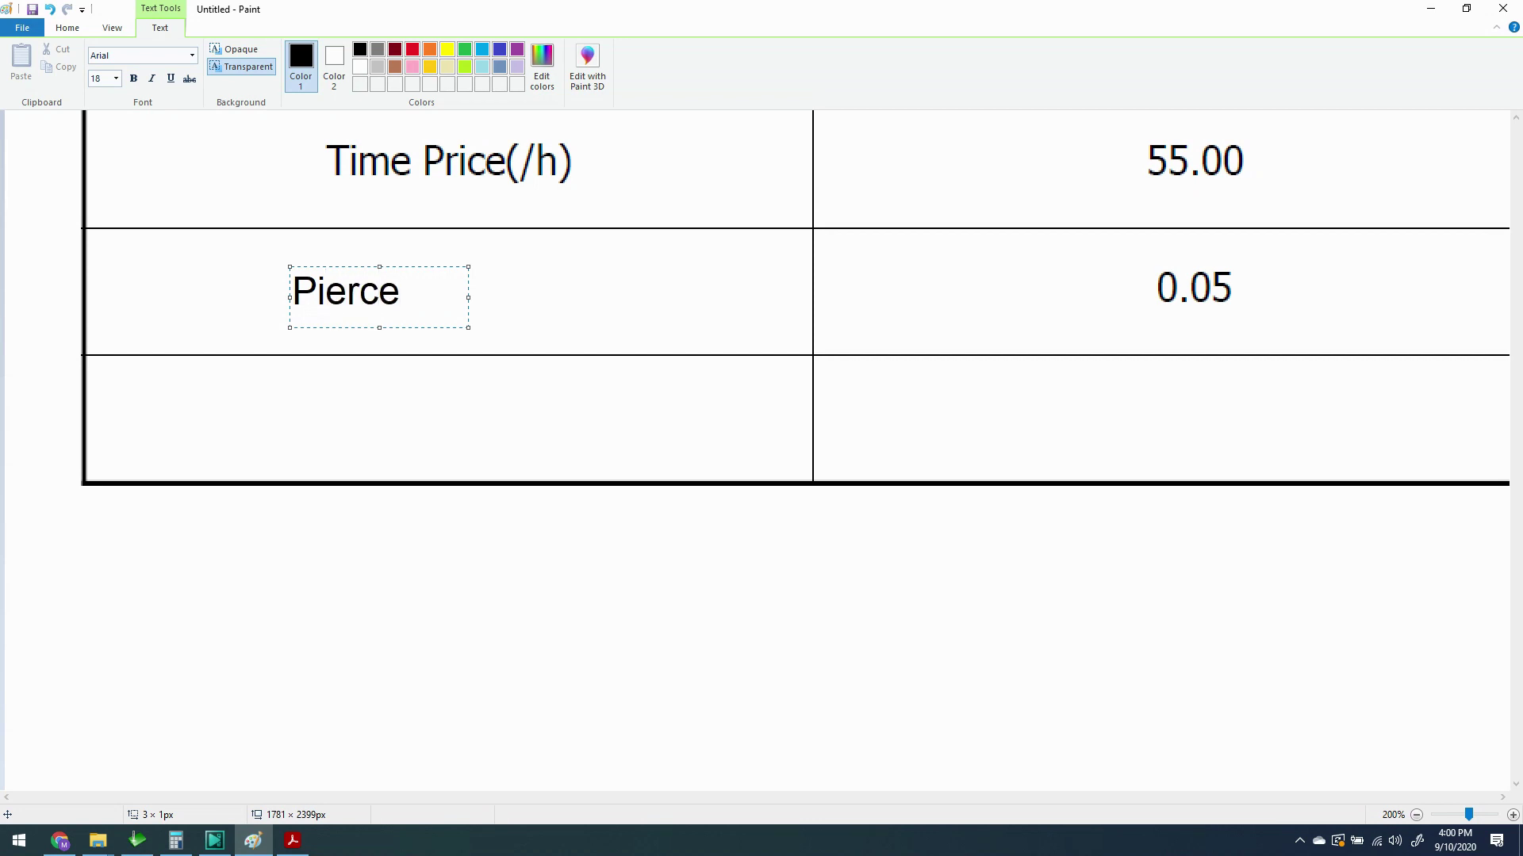
pyautogui.write(' com')
pyautogui.press('BackSpace')
pyautogui.press('BackSpace')
pyautogui.write('P')
pyautogui.press('BackSpace')
pyautogui.press('BackSpace')
pyautogui.write('Price')
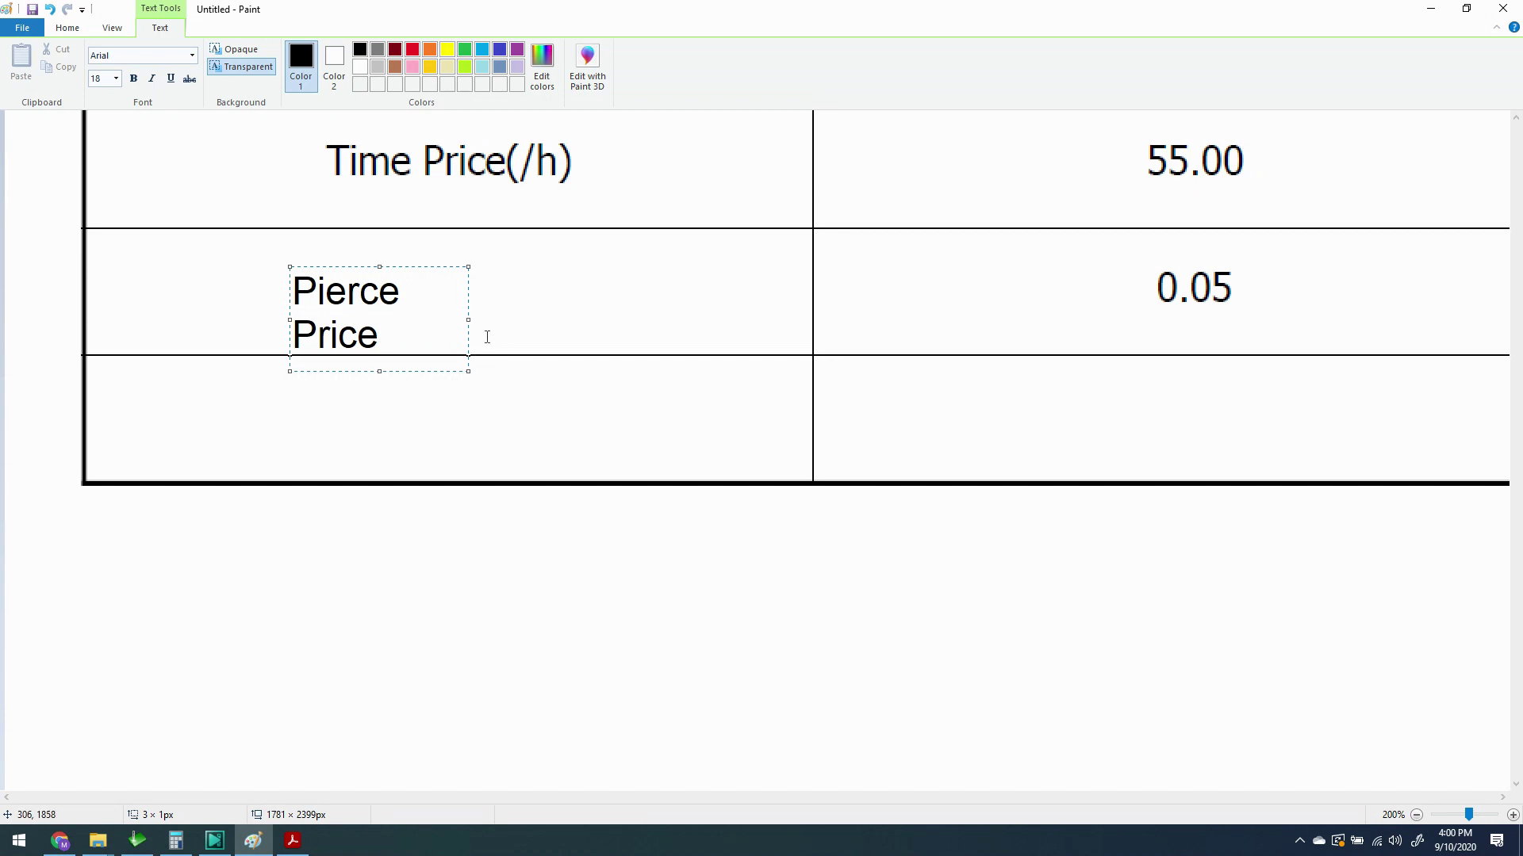
pyautogui.moveTo(469, 320); pyautogui.dragTo(551, 321)
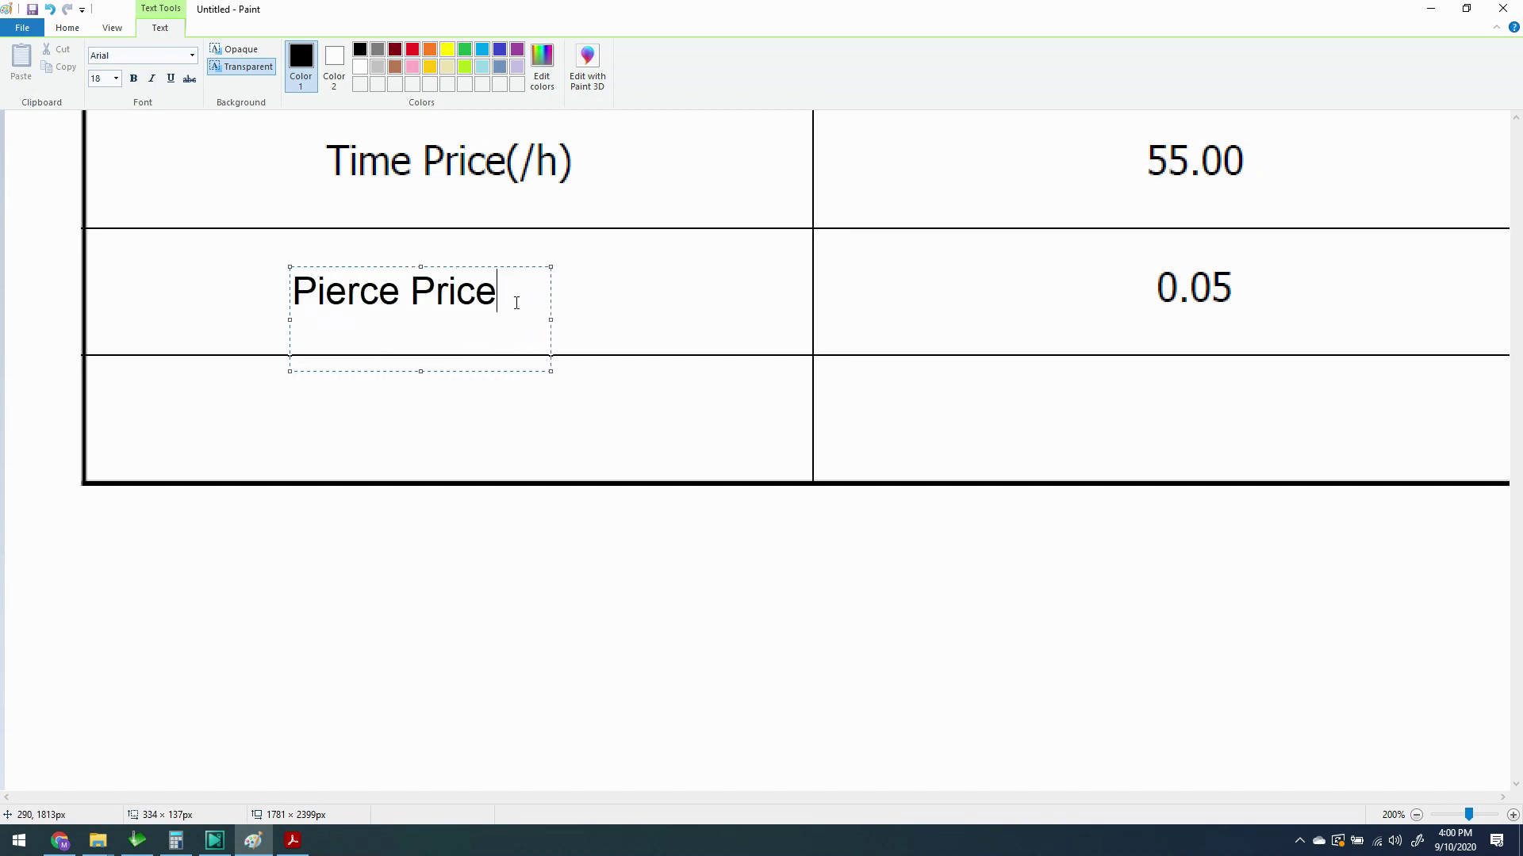
pyautogui.moveTo(510, 266); pyautogui.dragTo(551, 272)
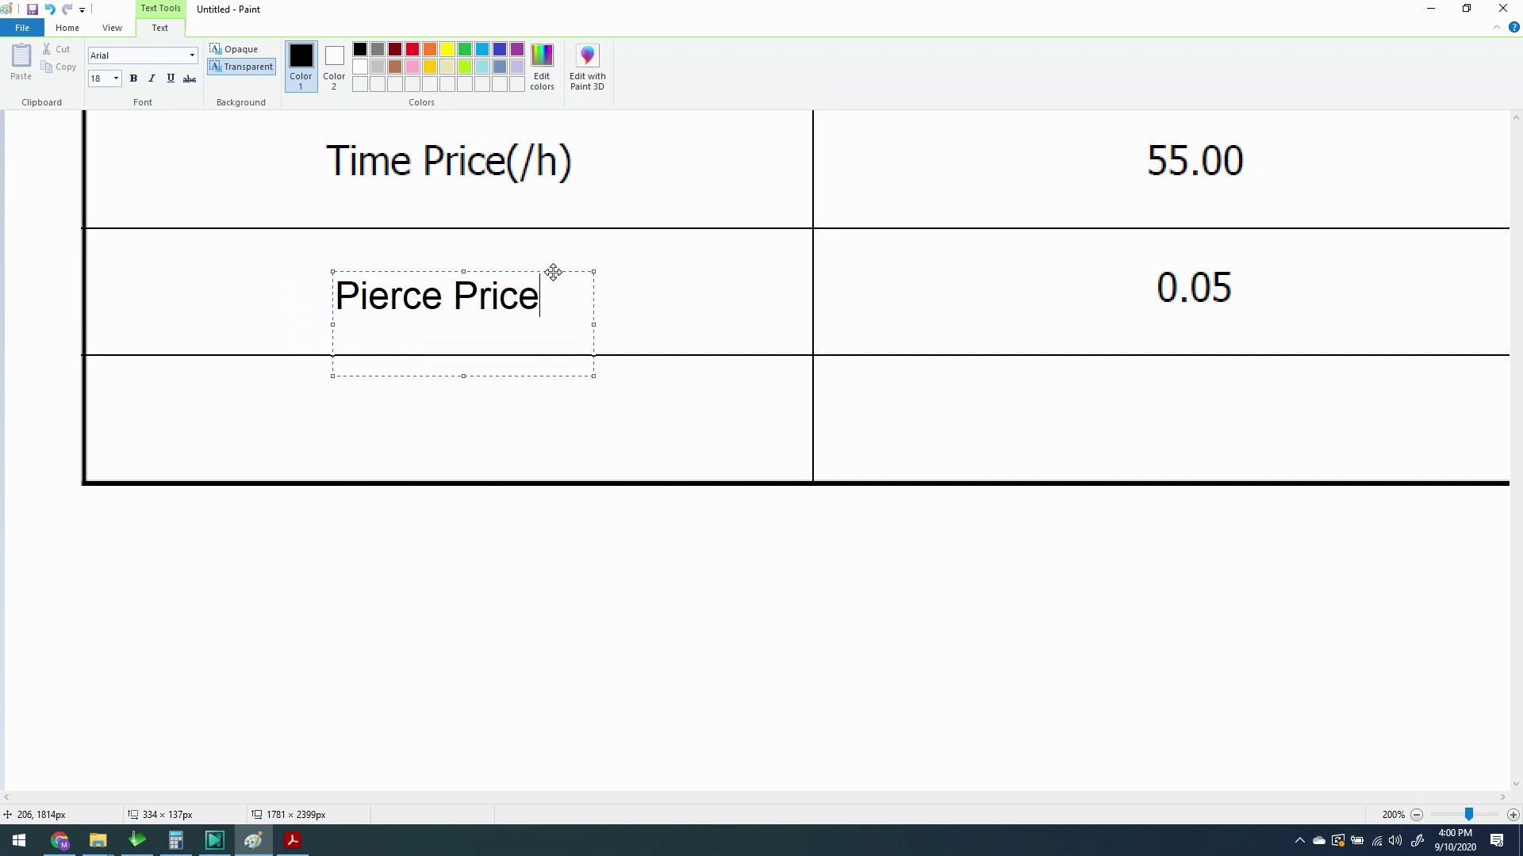
pyautogui.click(407, 479)
# - Add a centred 'Total' label in the bottom-left cell
pyautogui.click(266, 411)
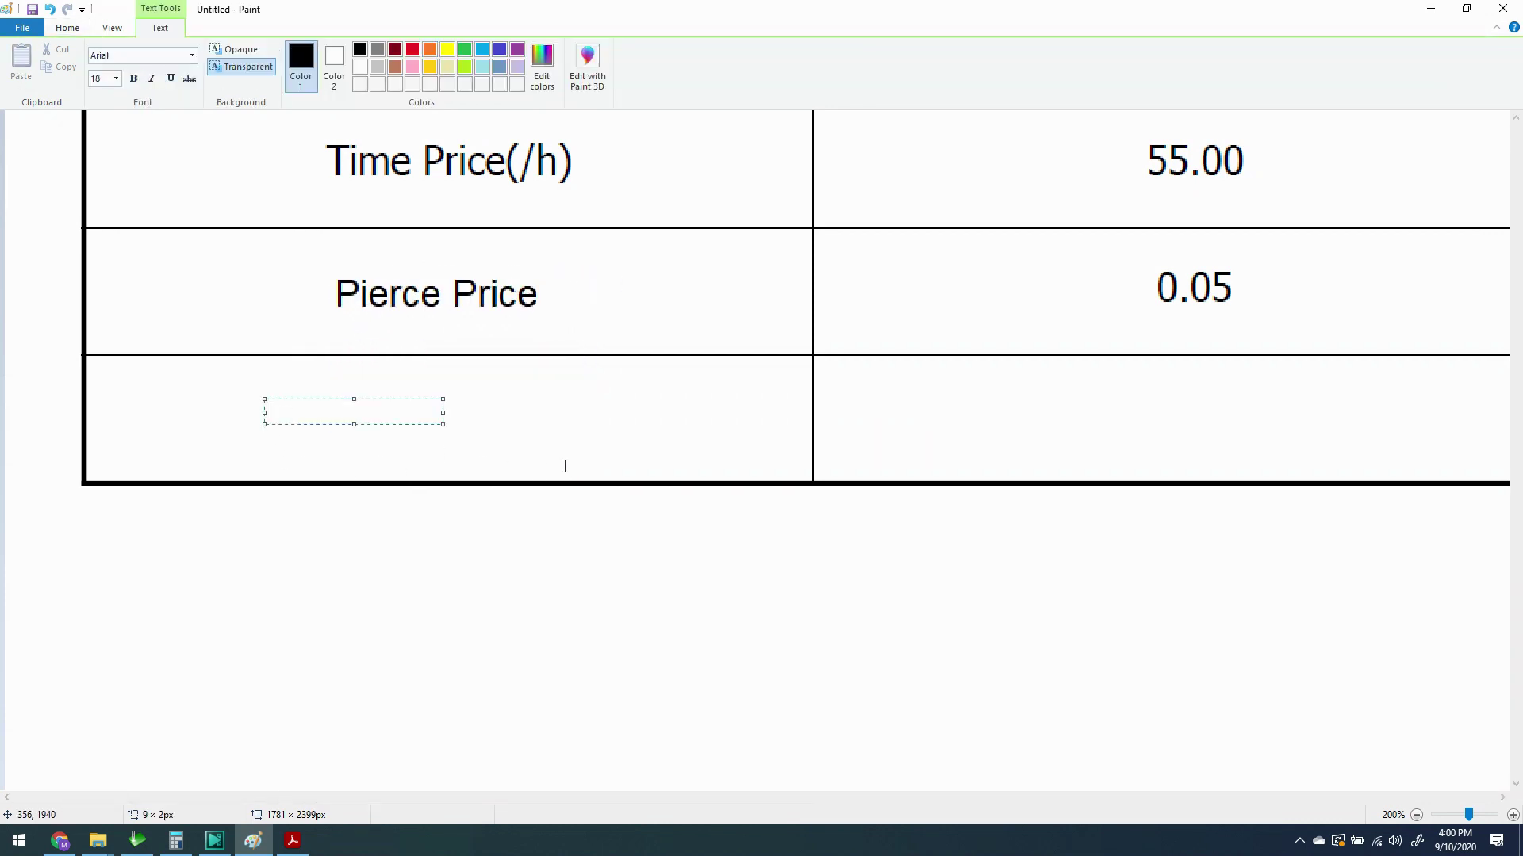
pyautogui.write('Total')
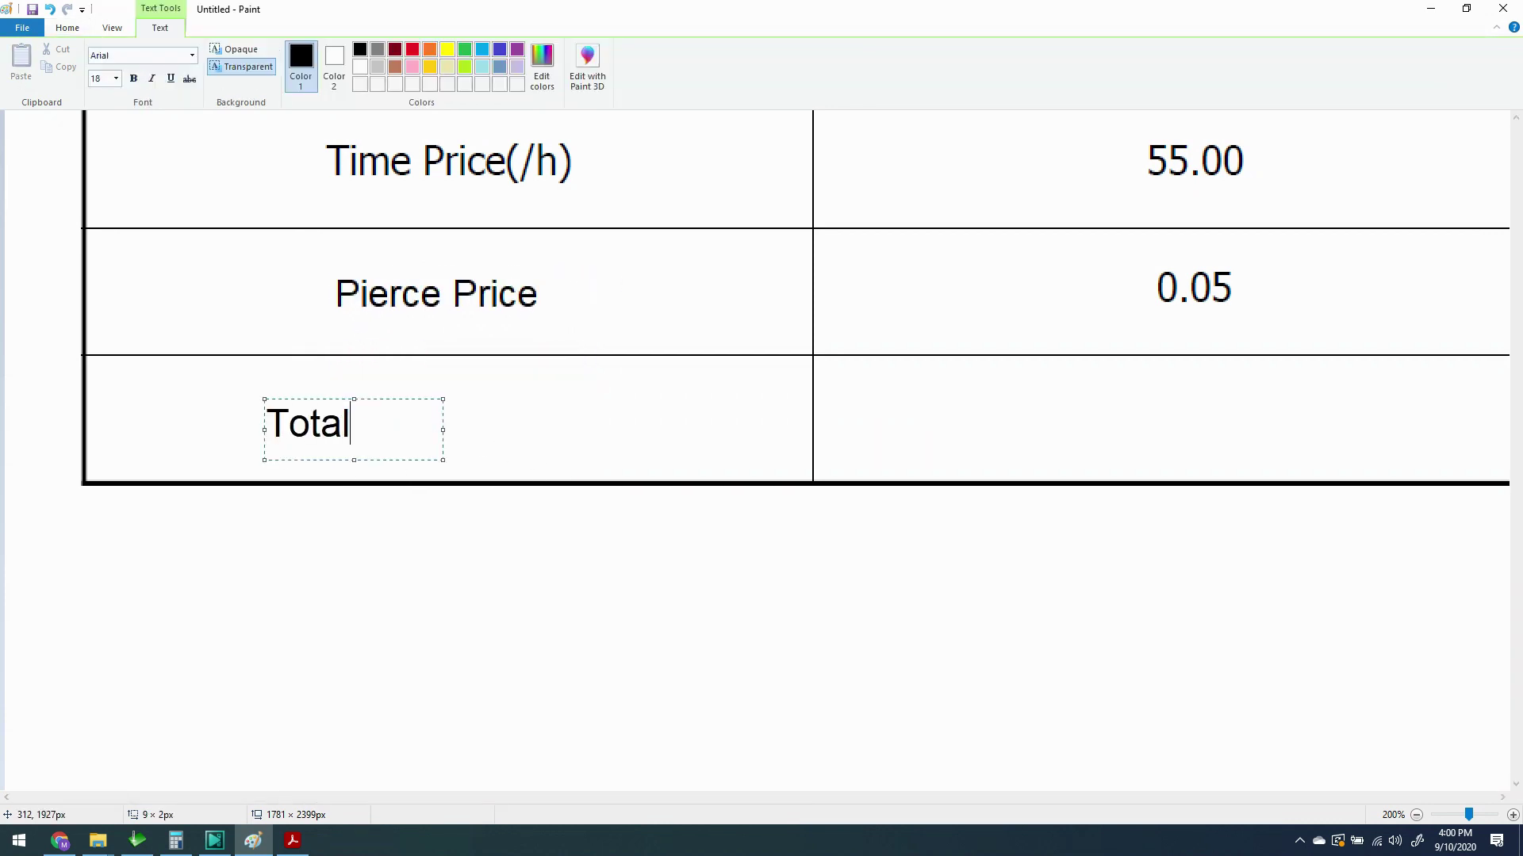
pyautogui.moveTo(405, 398); pyautogui.dragTo(514, 402)
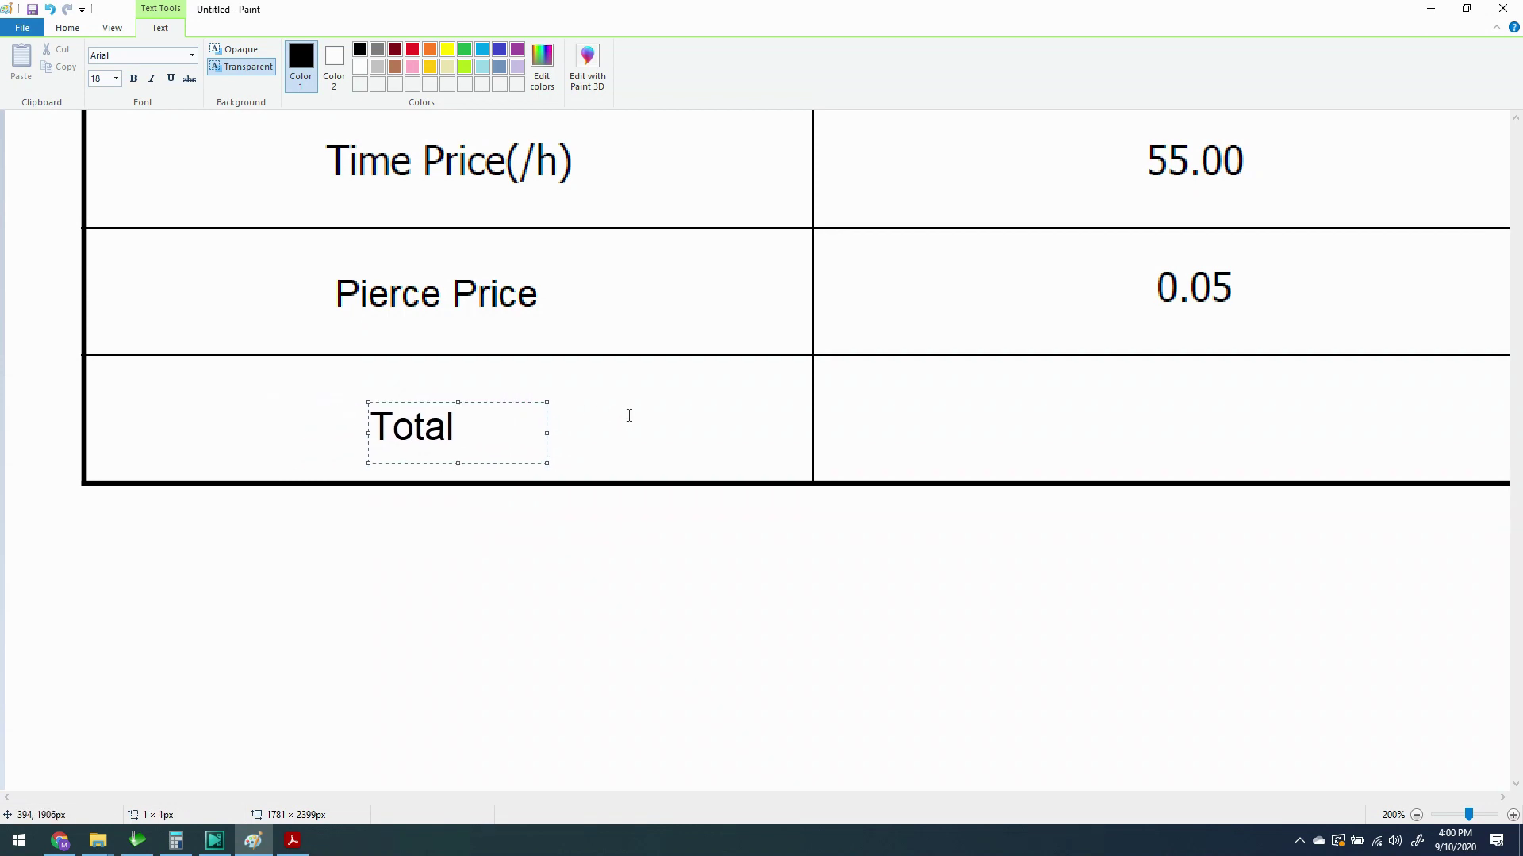
pyautogui.click(628, 415)
pyautogui.click(230, 77)
# - Zoom out, save the image to the desktop as JPEG 'Untitled', and close Paint
pyautogui.rightClick(822, 401)
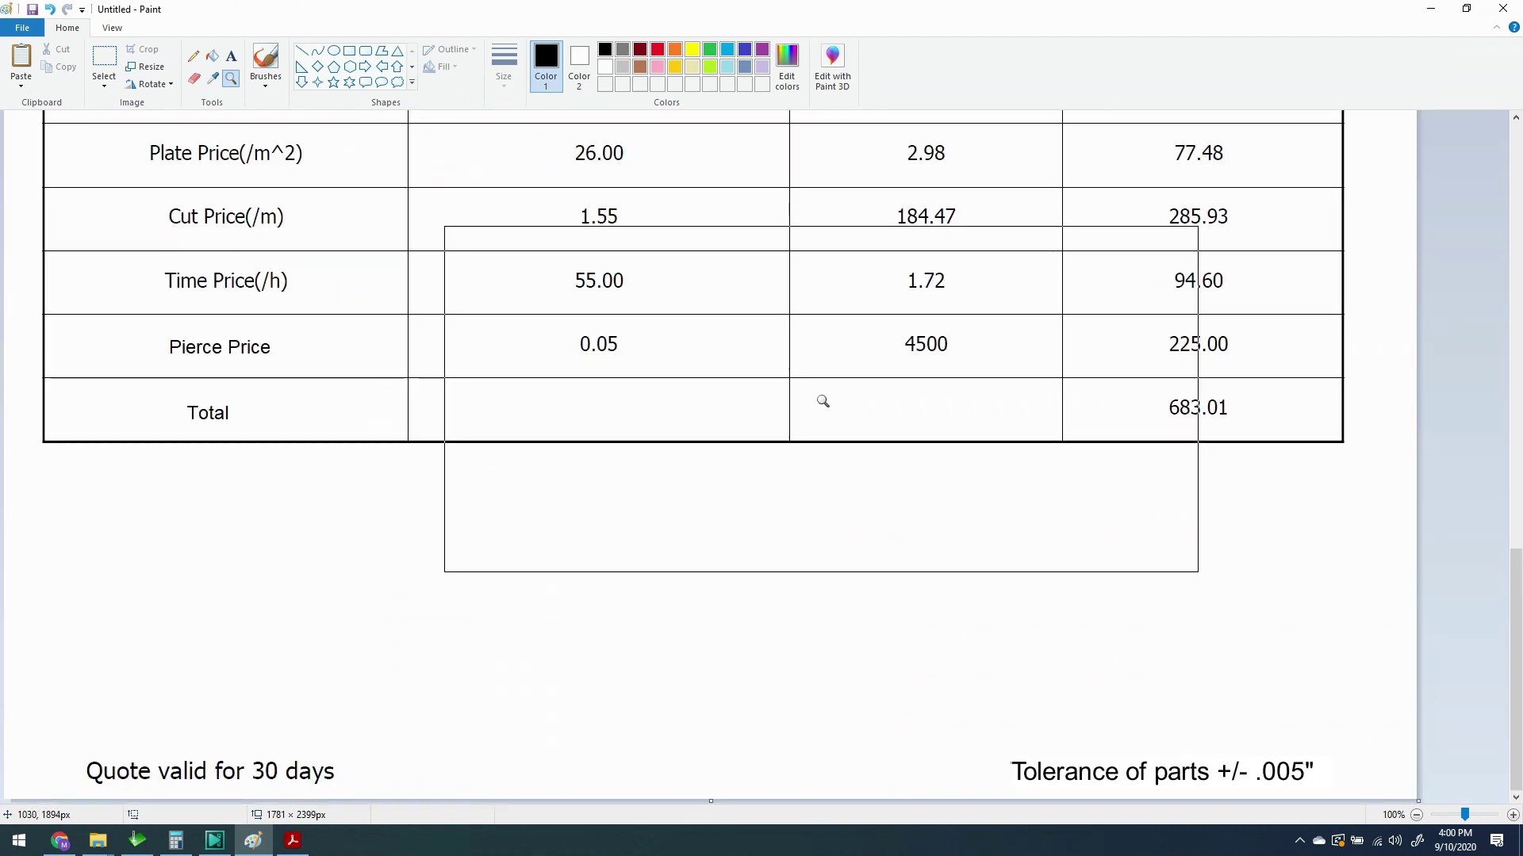
pyautogui.rightClick(822, 401)
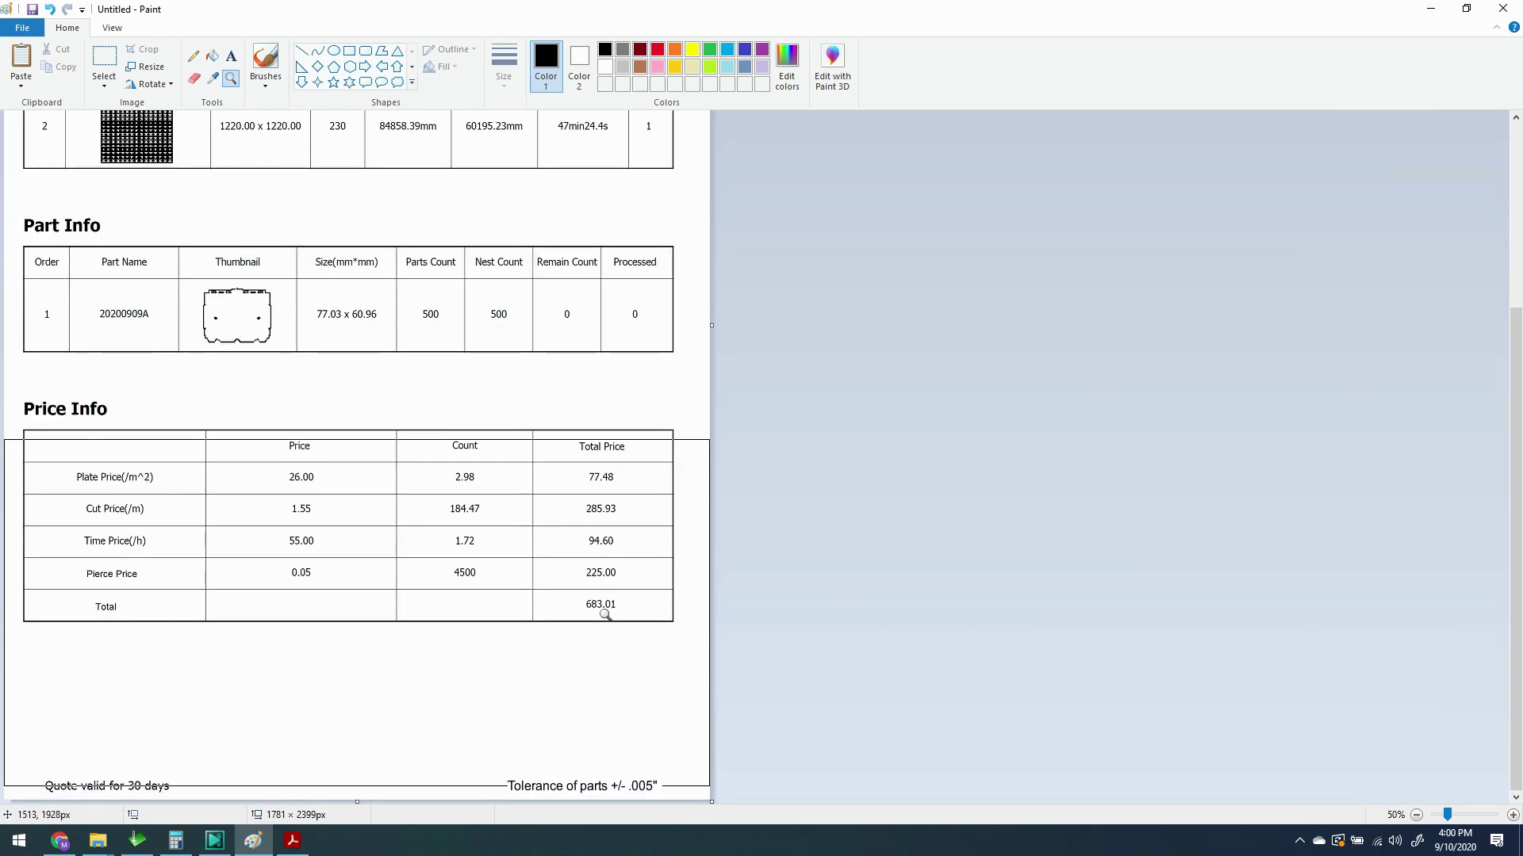
pyautogui.scroll(3, 605, 615)
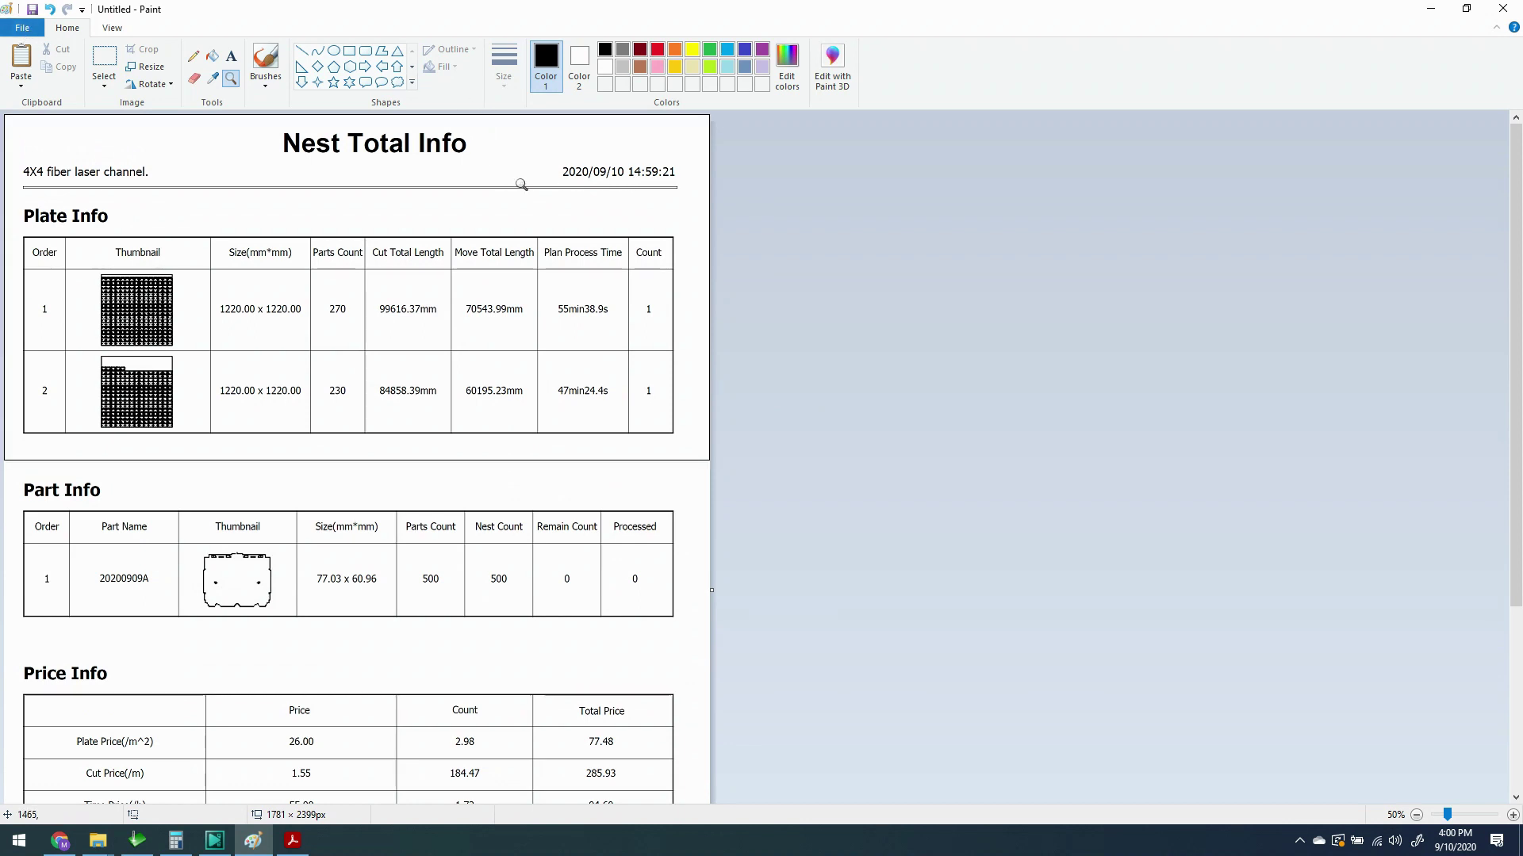
pyautogui.click(22, 28)
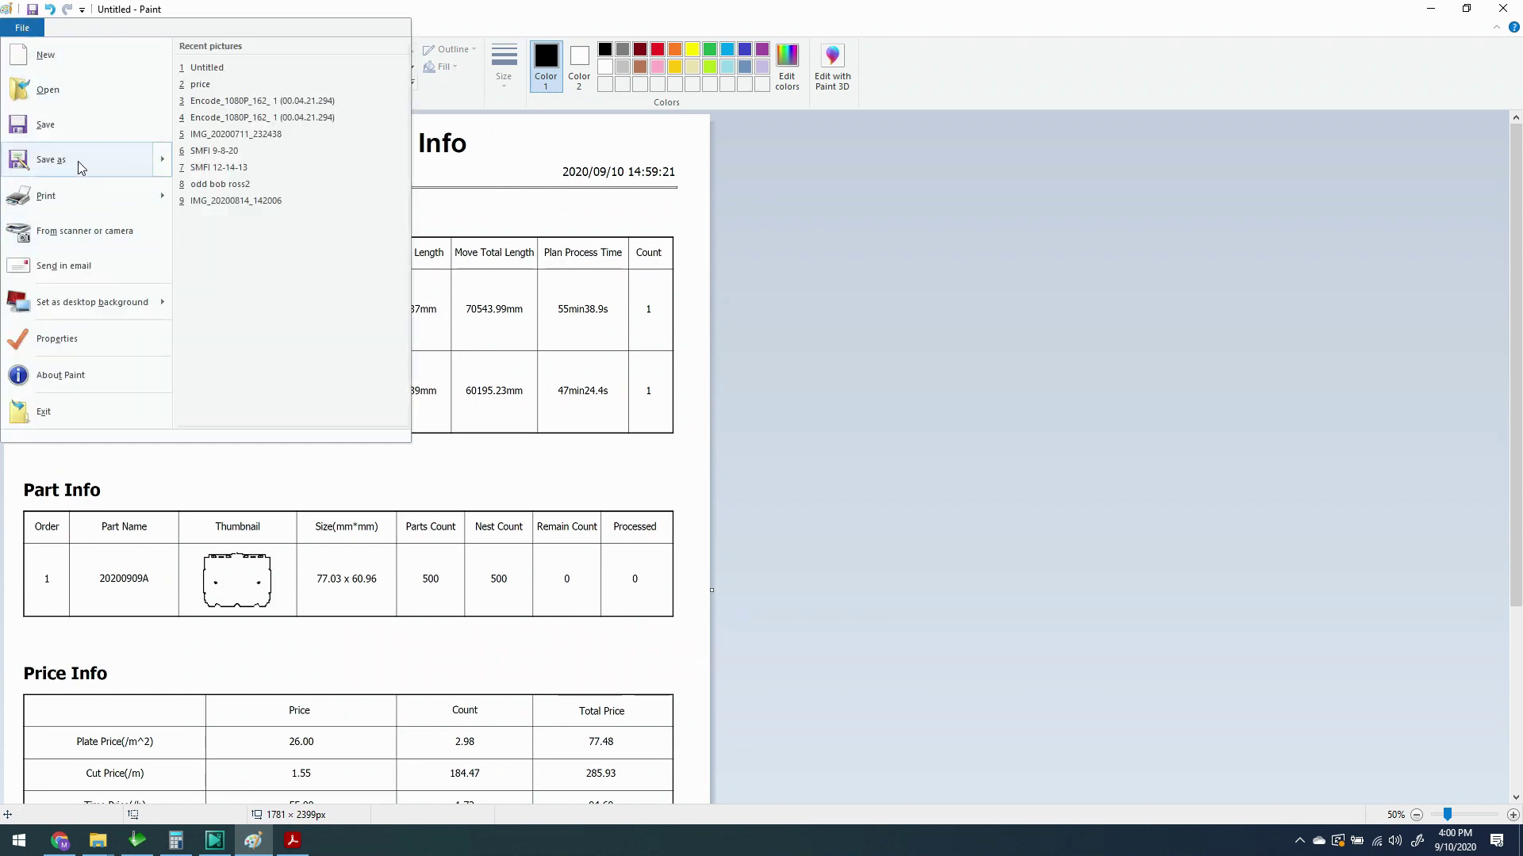
pyautogui.moveTo(74, 160)
pyautogui.click(204, 134)
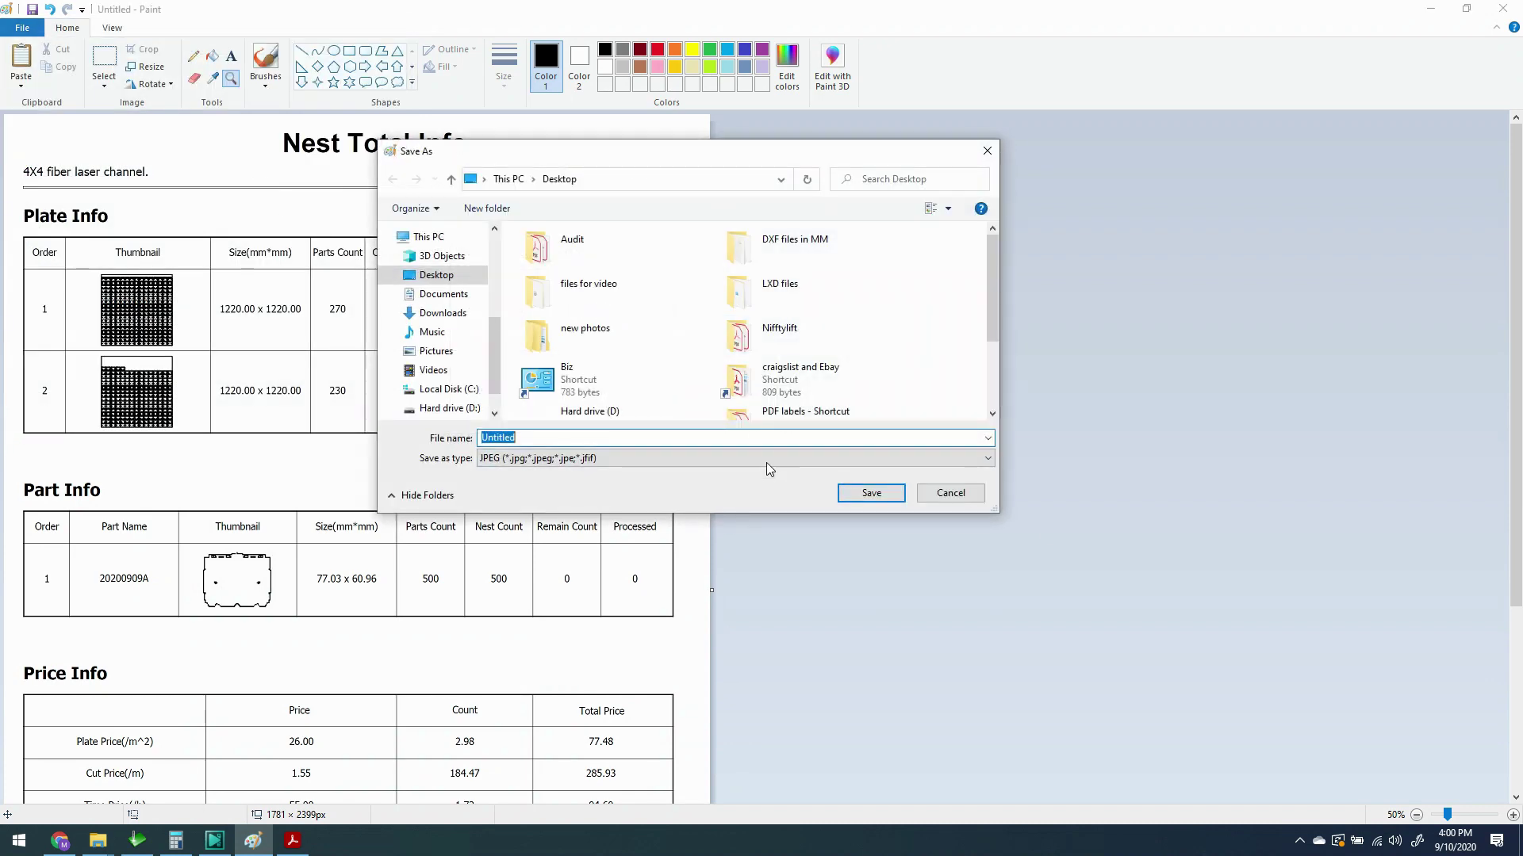
pyautogui.click(887, 487)
pyautogui.click(1503, 9)
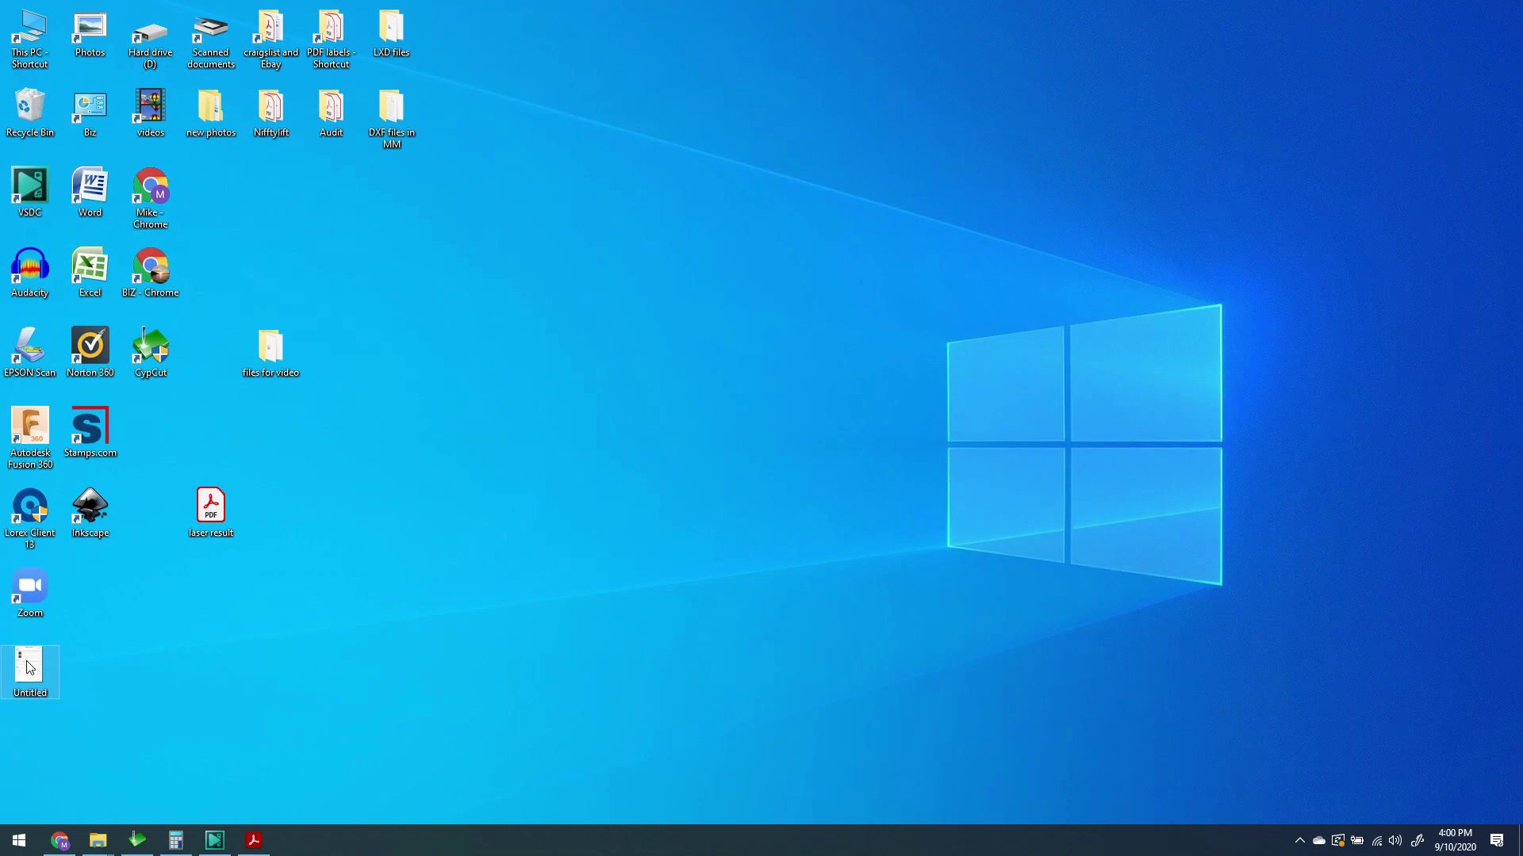
# - Print the Untitled picture to PDF reDirect v2 with 'Fit picture to frame' unchecked
pyautogui.rightClick(30, 667)
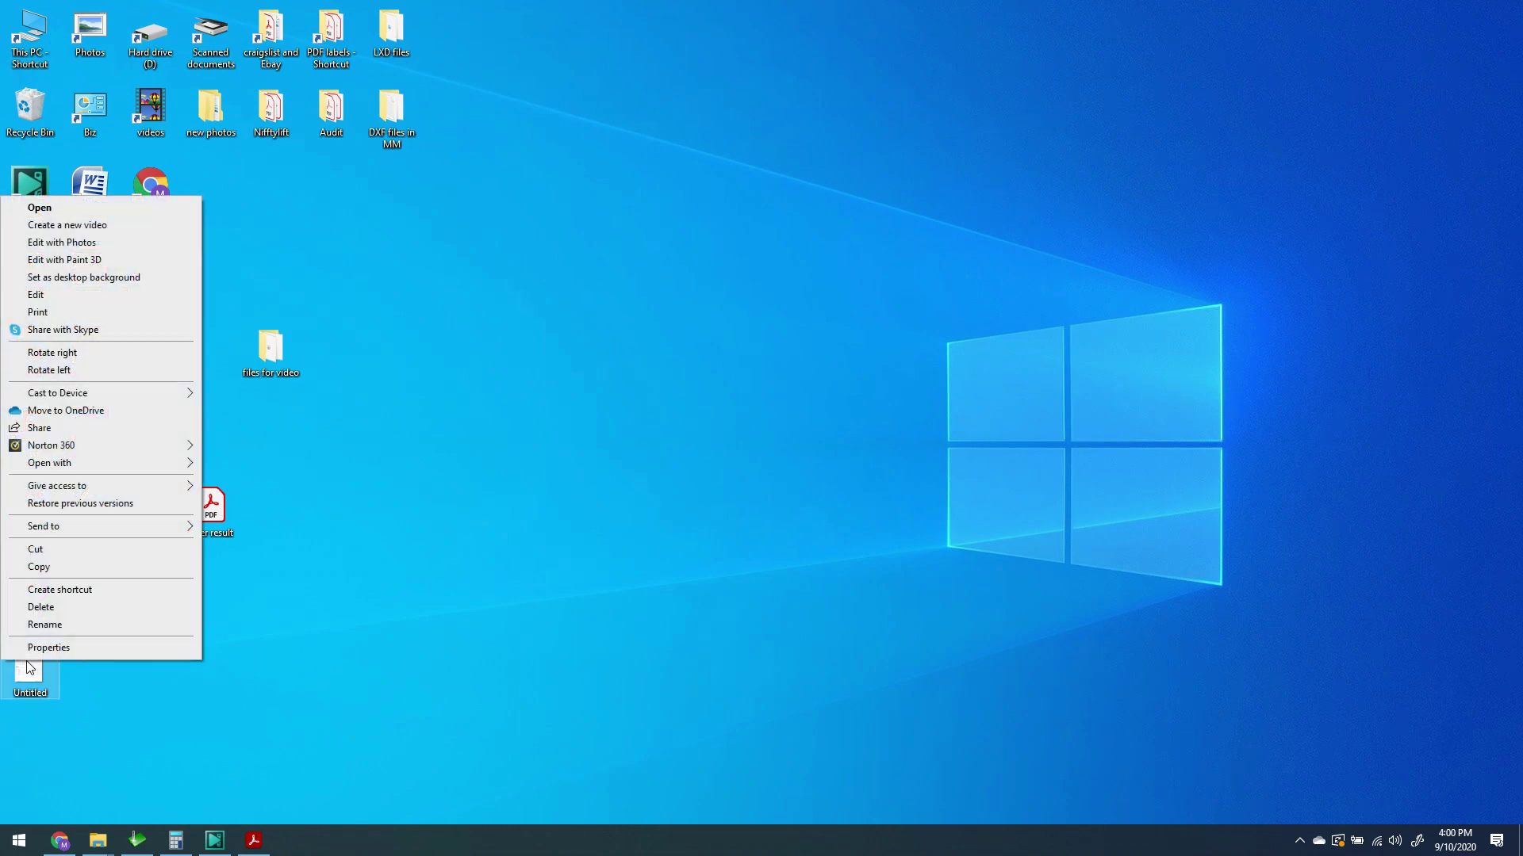
pyautogui.click(105, 306)
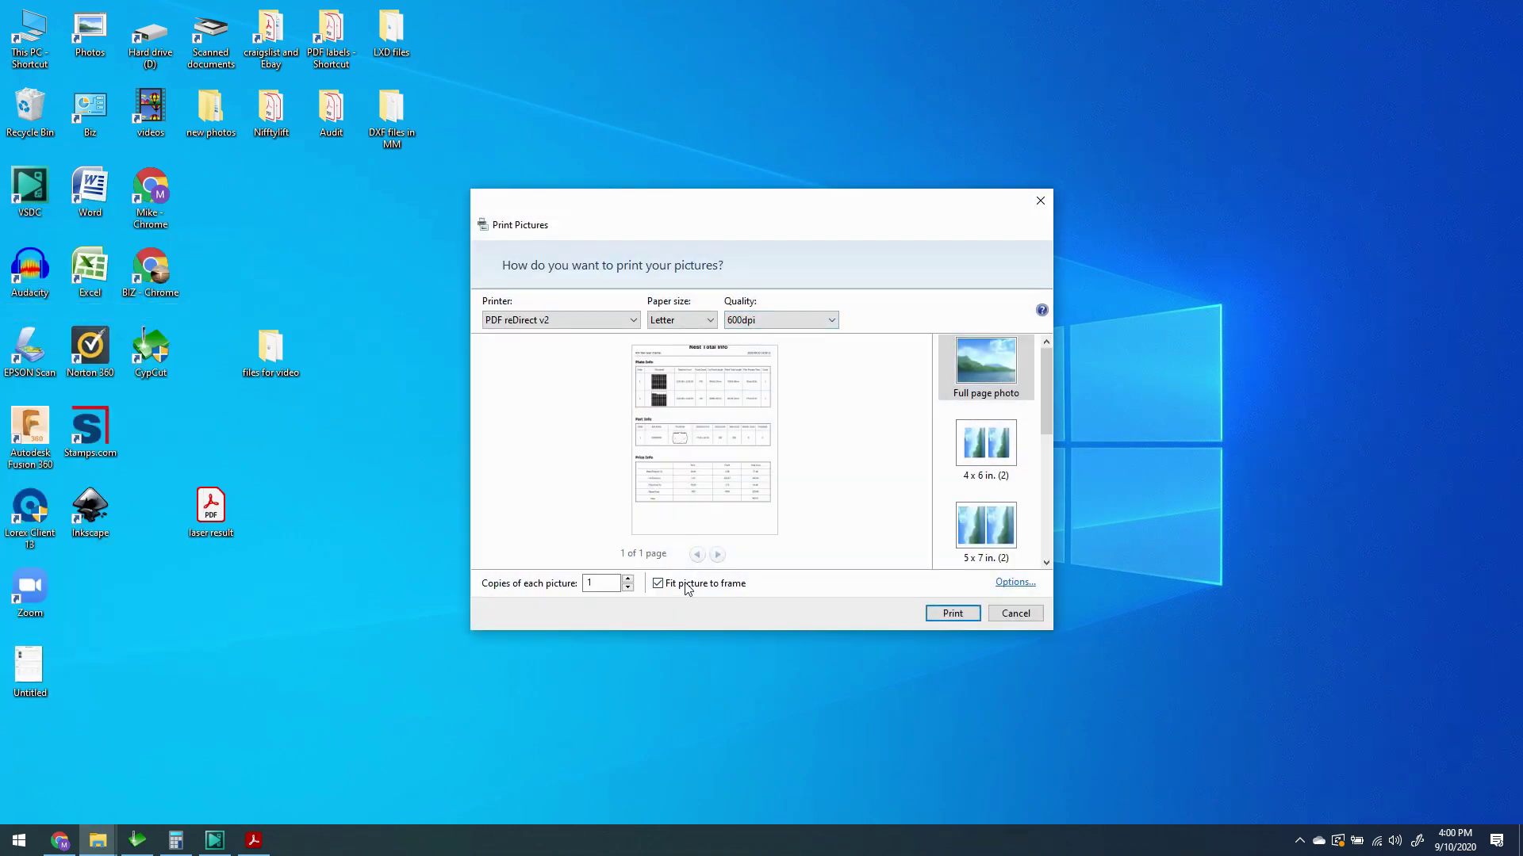
pyautogui.click(687, 585)
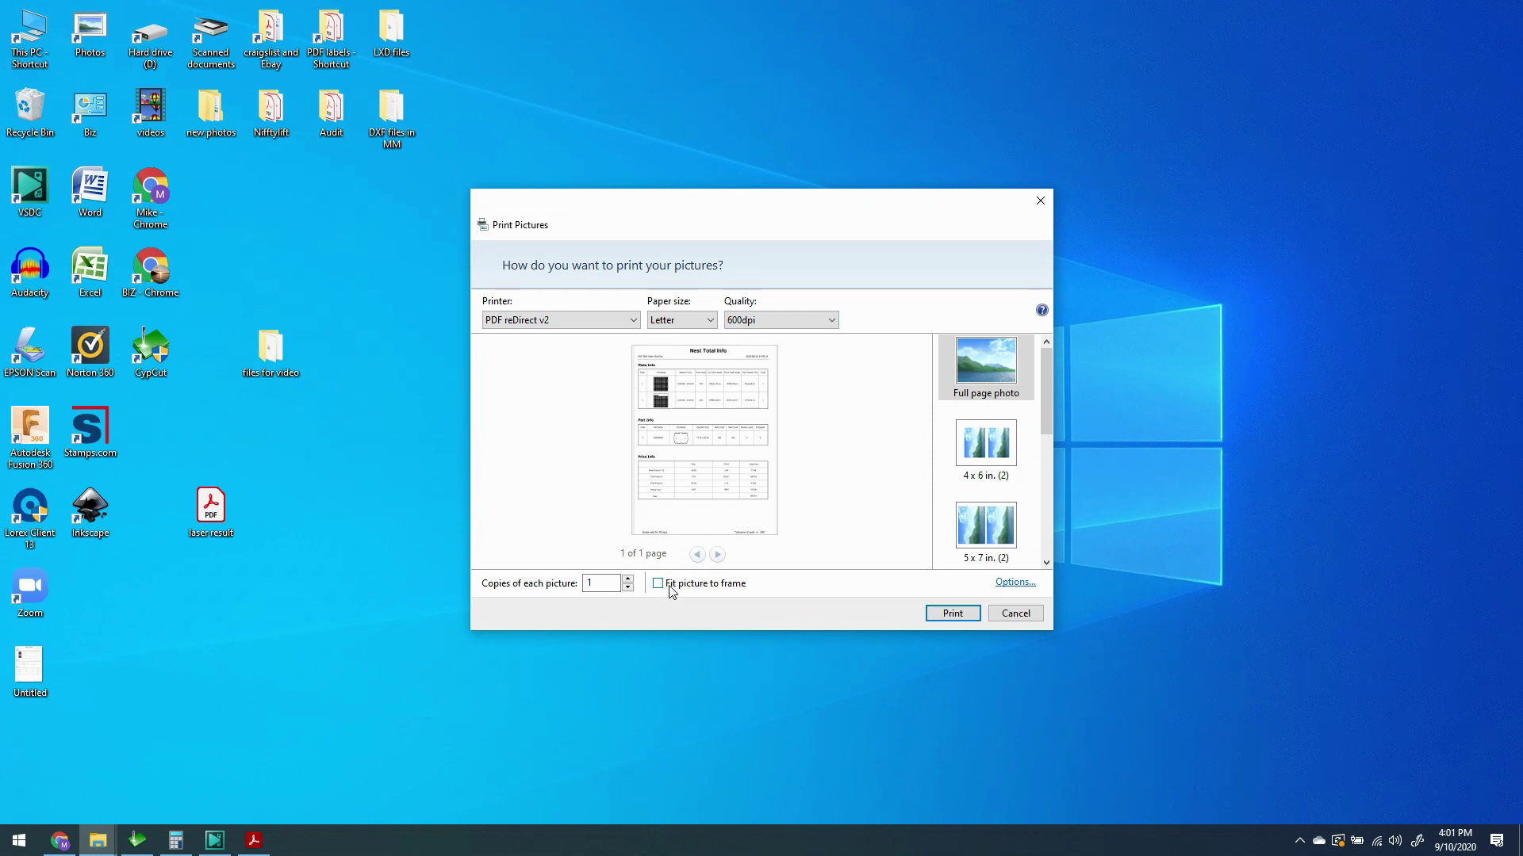
pyautogui.click(560, 317)
pyautogui.click(555, 371)
# - Save the printout as 'Laser price list' PDF on the desktop, close PDF reDirect, and open the file
pyautogui.click(963, 614)
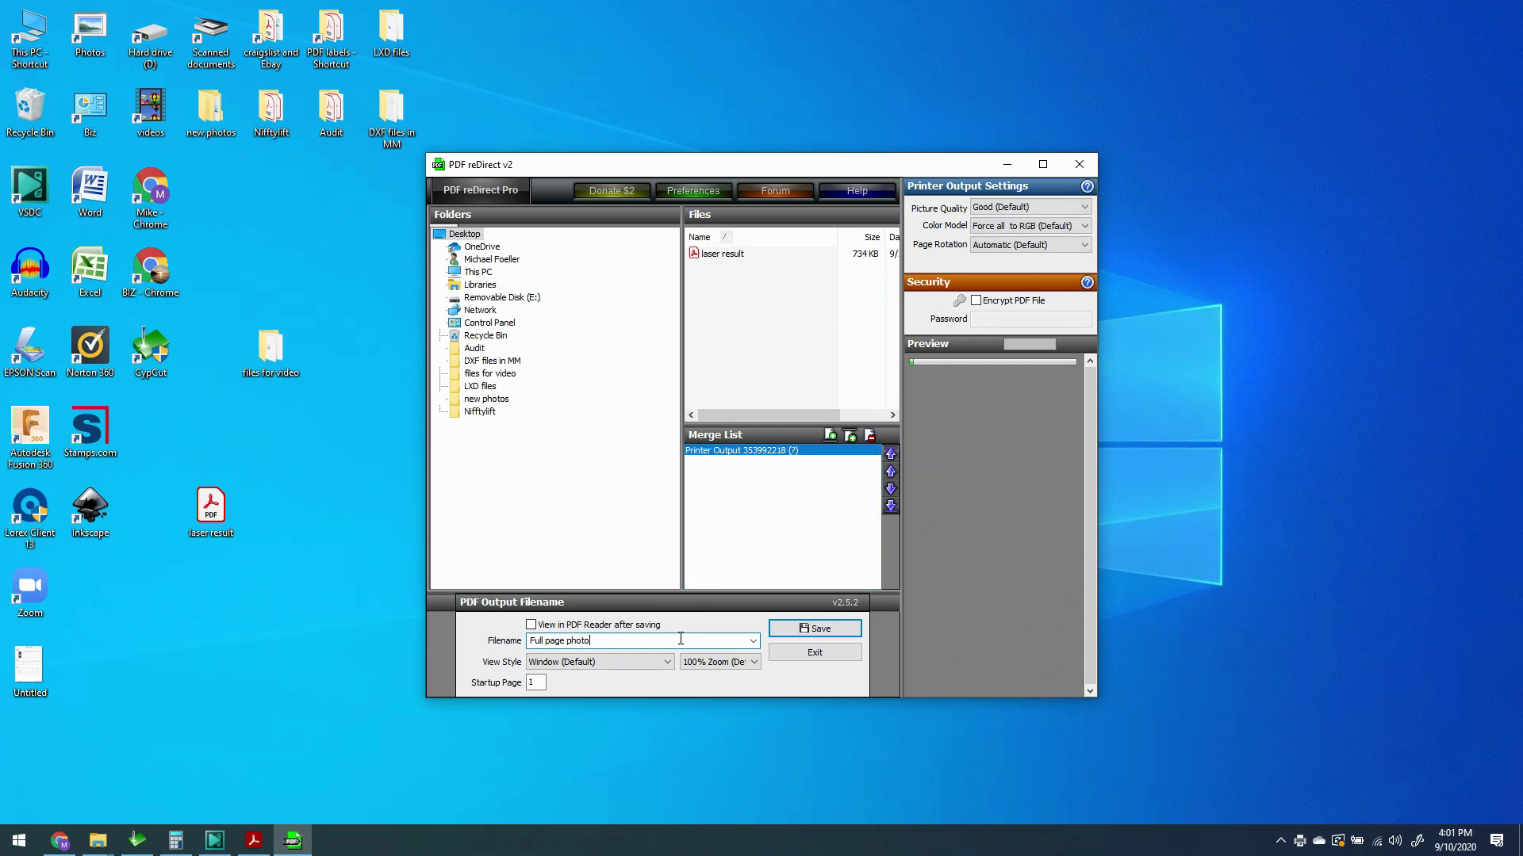
pyautogui.moveTo(698, 641); pyautogui.dragTo(449, 647)
pyautogui.write('Laser price li')
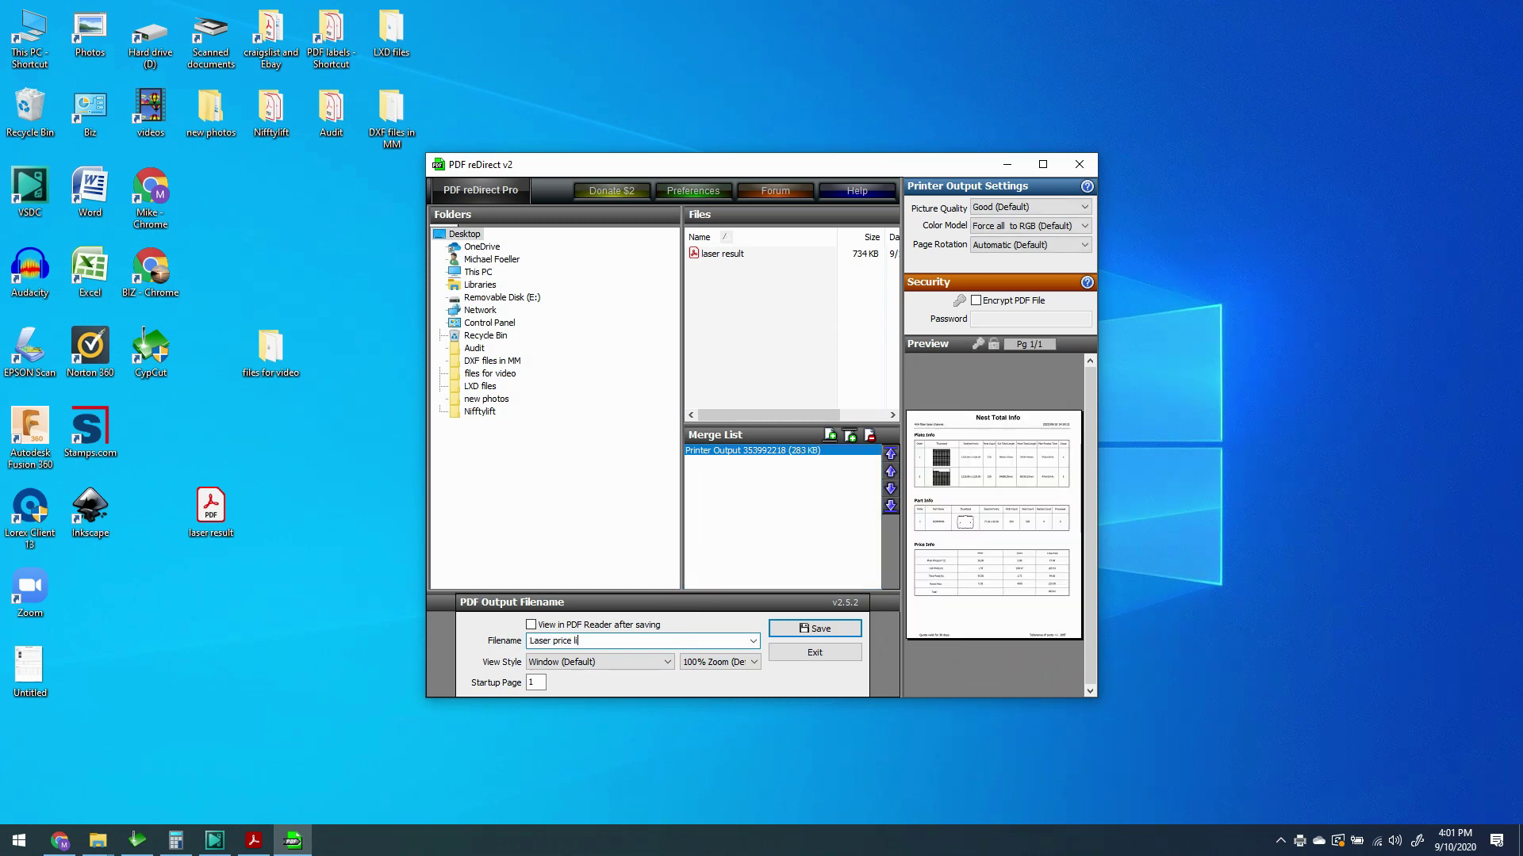
pyautogui.write('st')
pyautogui.click(835, 628)
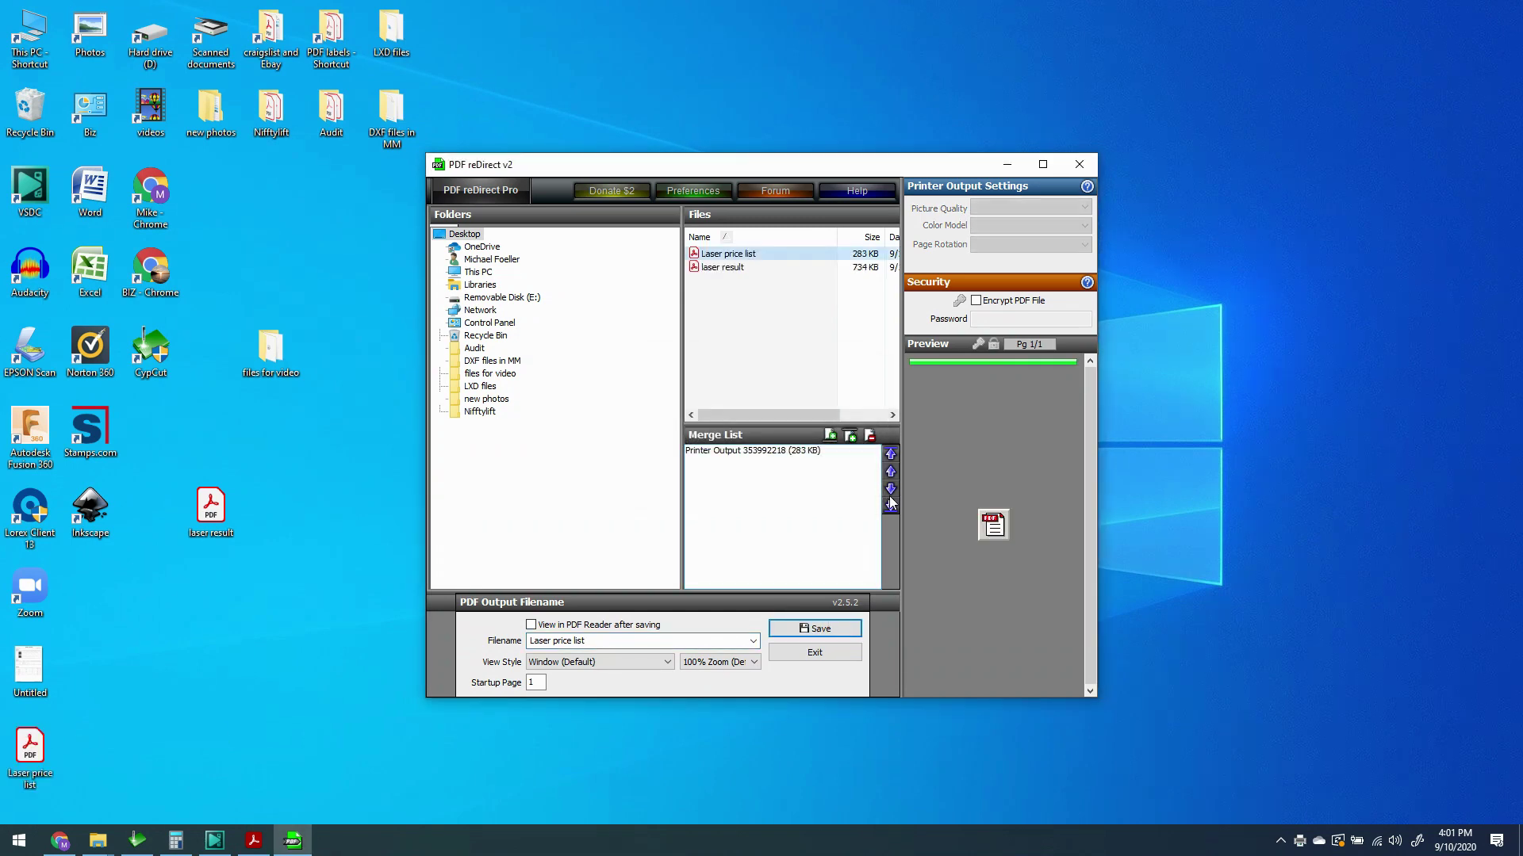
pyautogui.click(1078, 165)
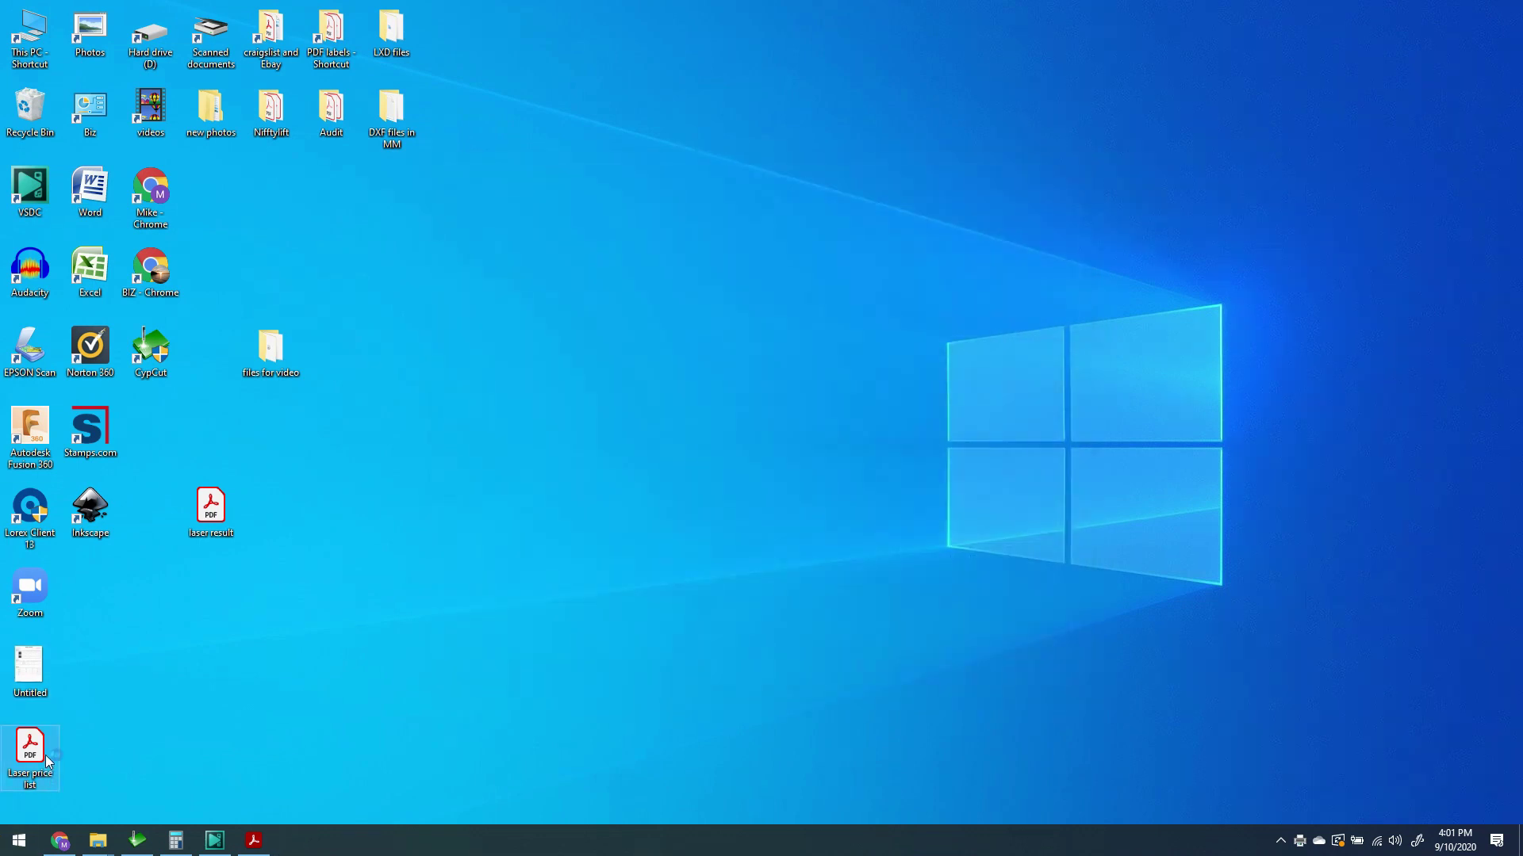
pyautogui.doubleClick(46, 762)
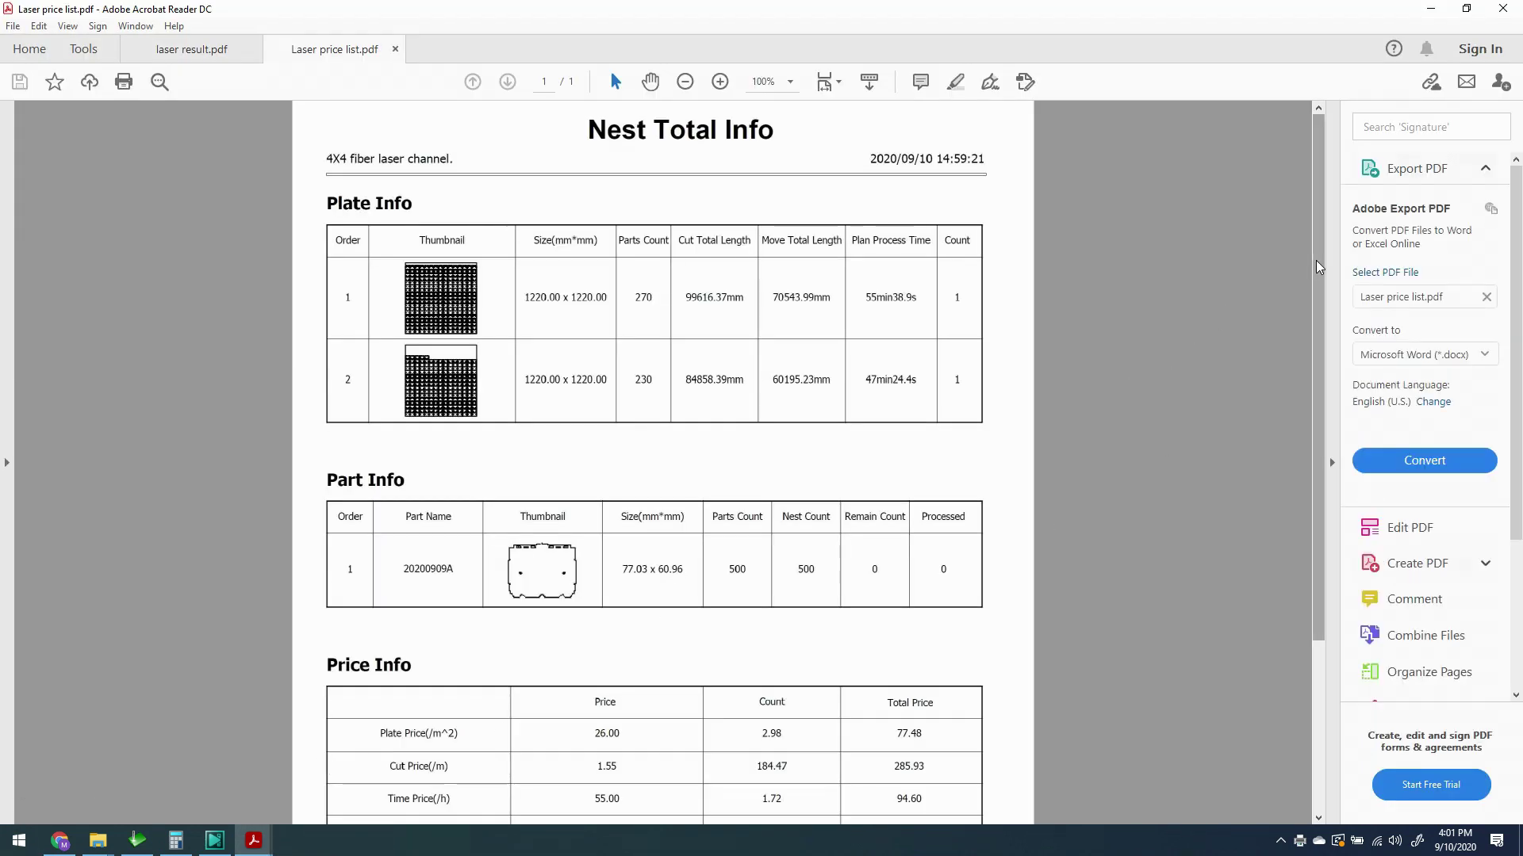
# - Scroll through Laser price list.pdf to check Pierce Price 225.00 and Total 683.01
pyautogui.moveTo(1319, 268); pyautogui.dragTo(1295, 463)
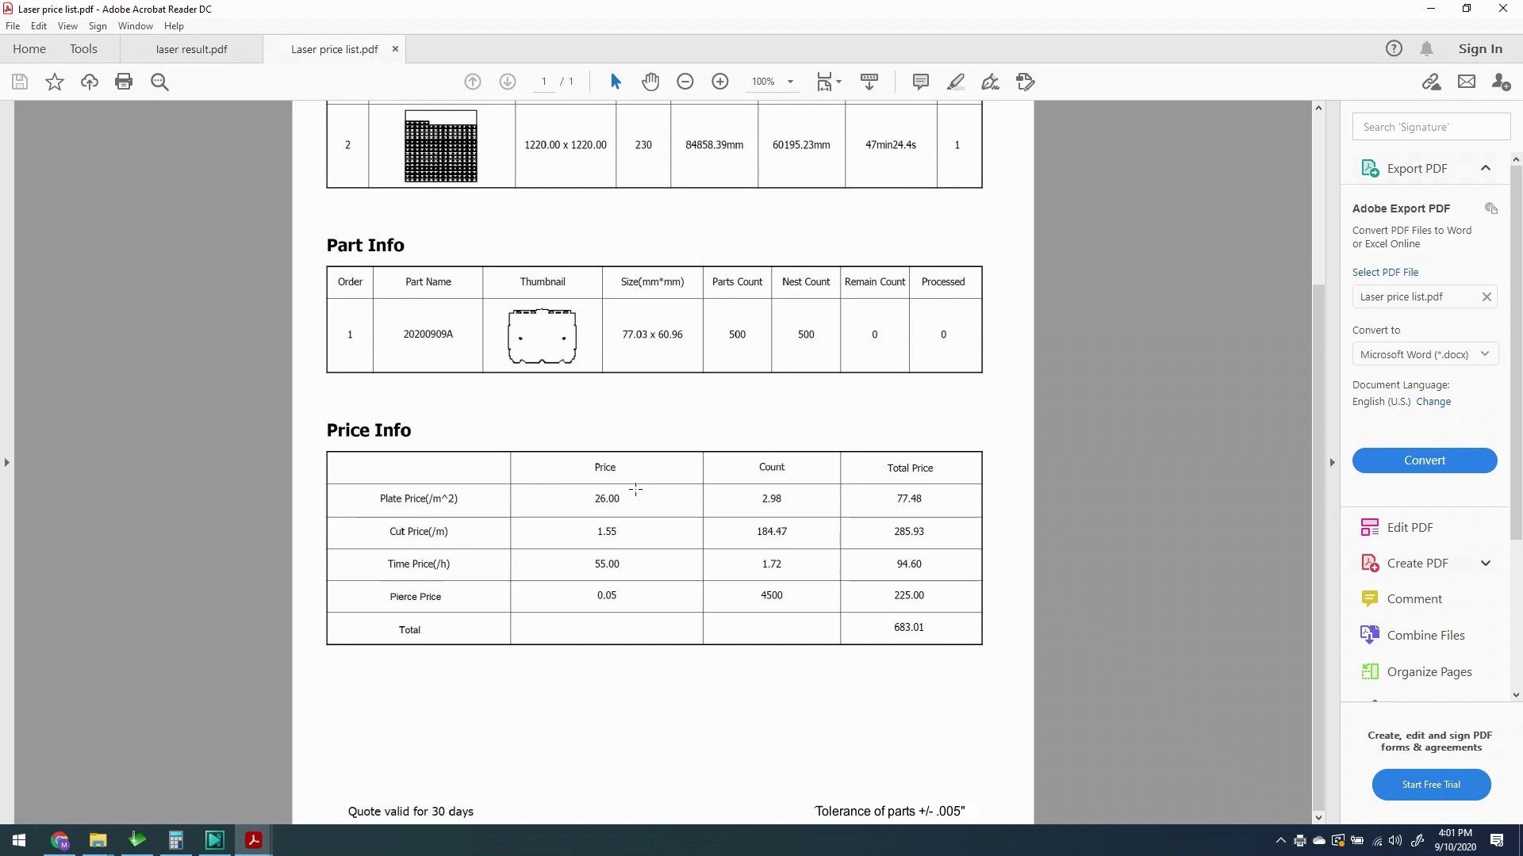
pyautogui.moveTo(1318, 507); pyautogui.dragTo(1318, 338)
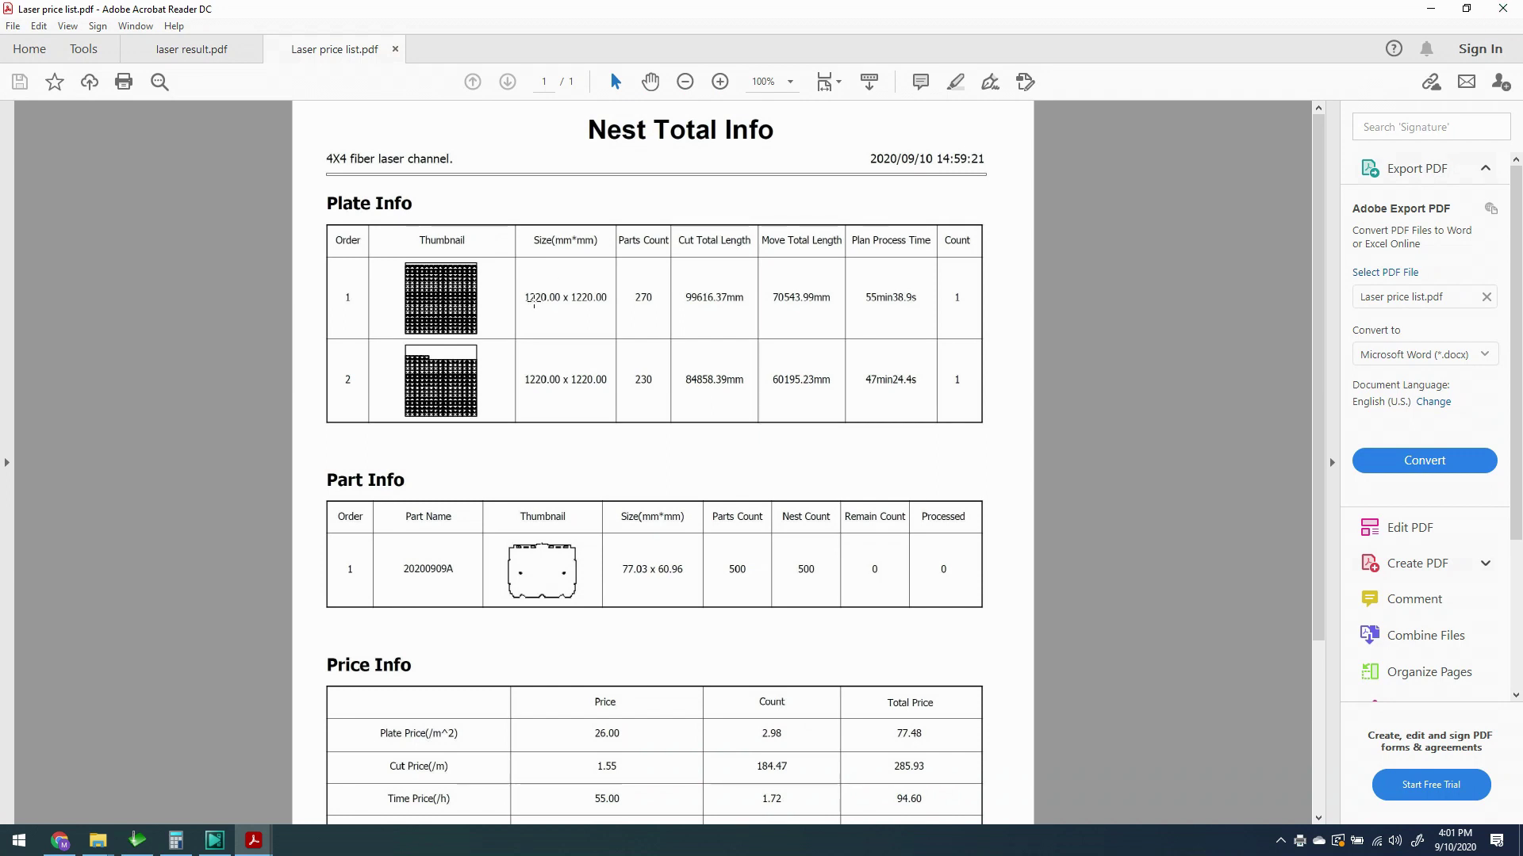
pyautogui.moveTo(1314, 169); pyautogui.dragTo(1309, 333)
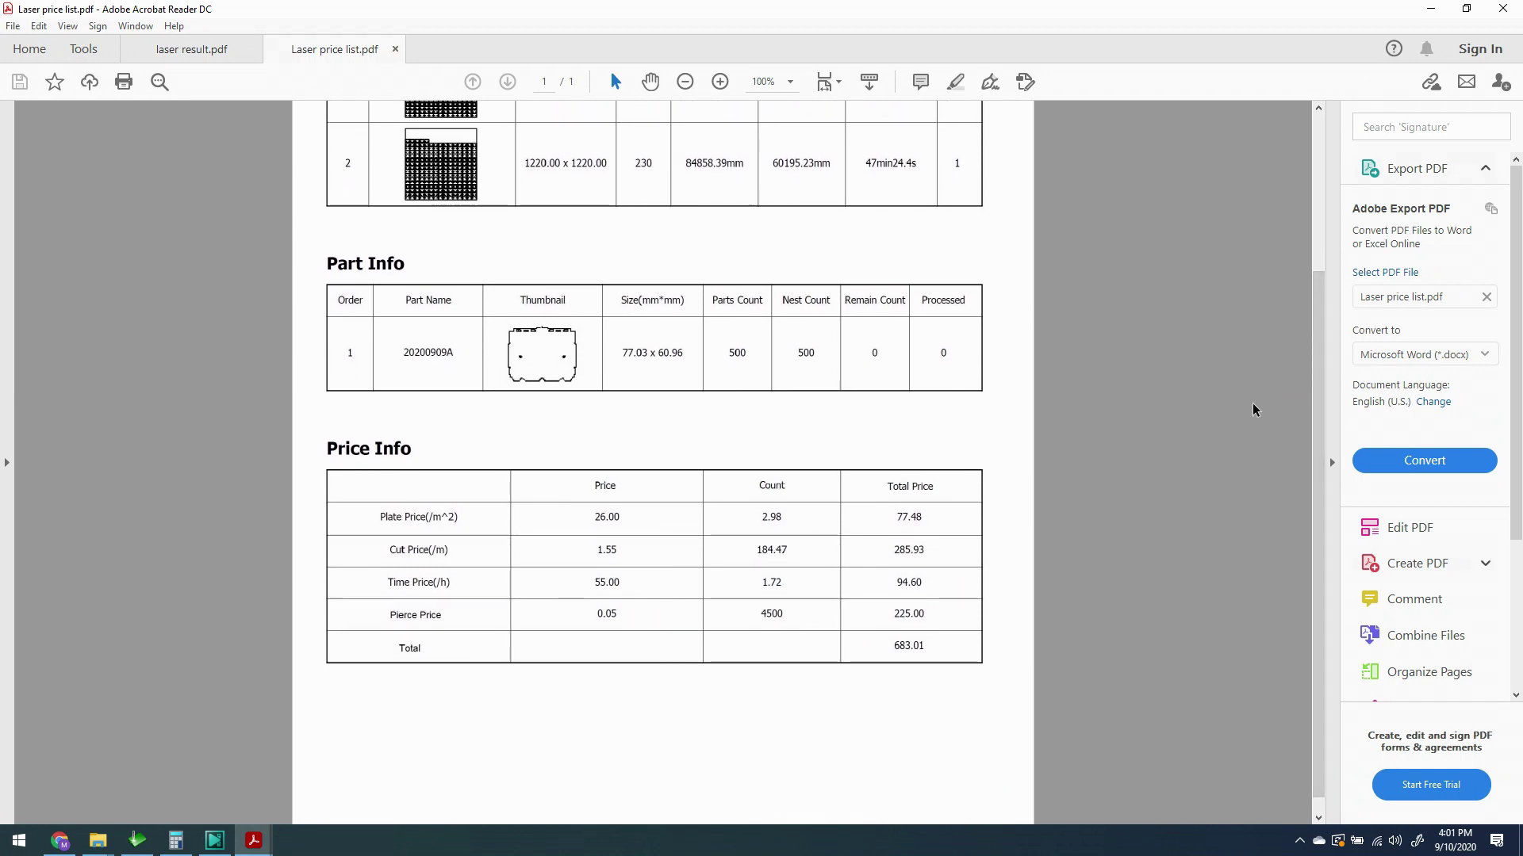